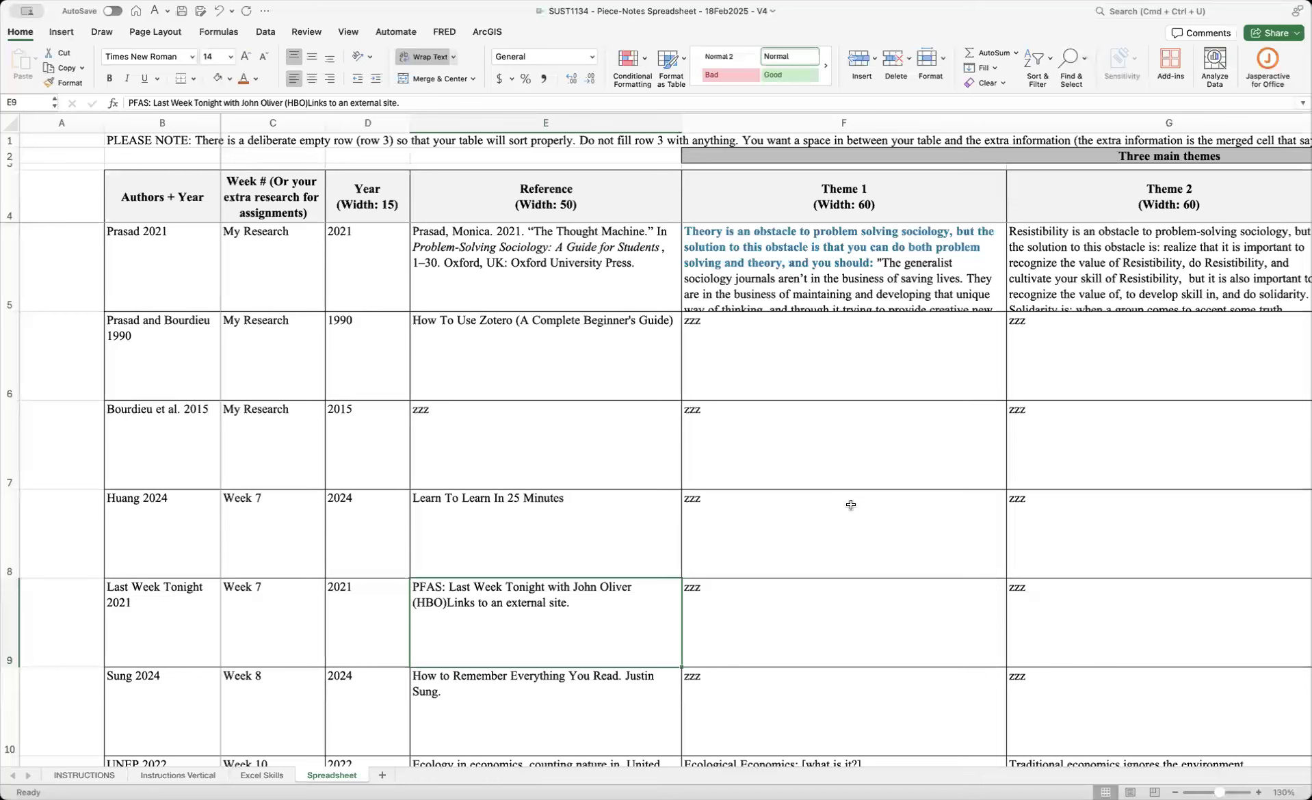
- Look through the notes table from its first entries down to the zzz placeholder rows at its end
scroll(806, 575, "down", 3)
scroll(806, 574, "down", 5)
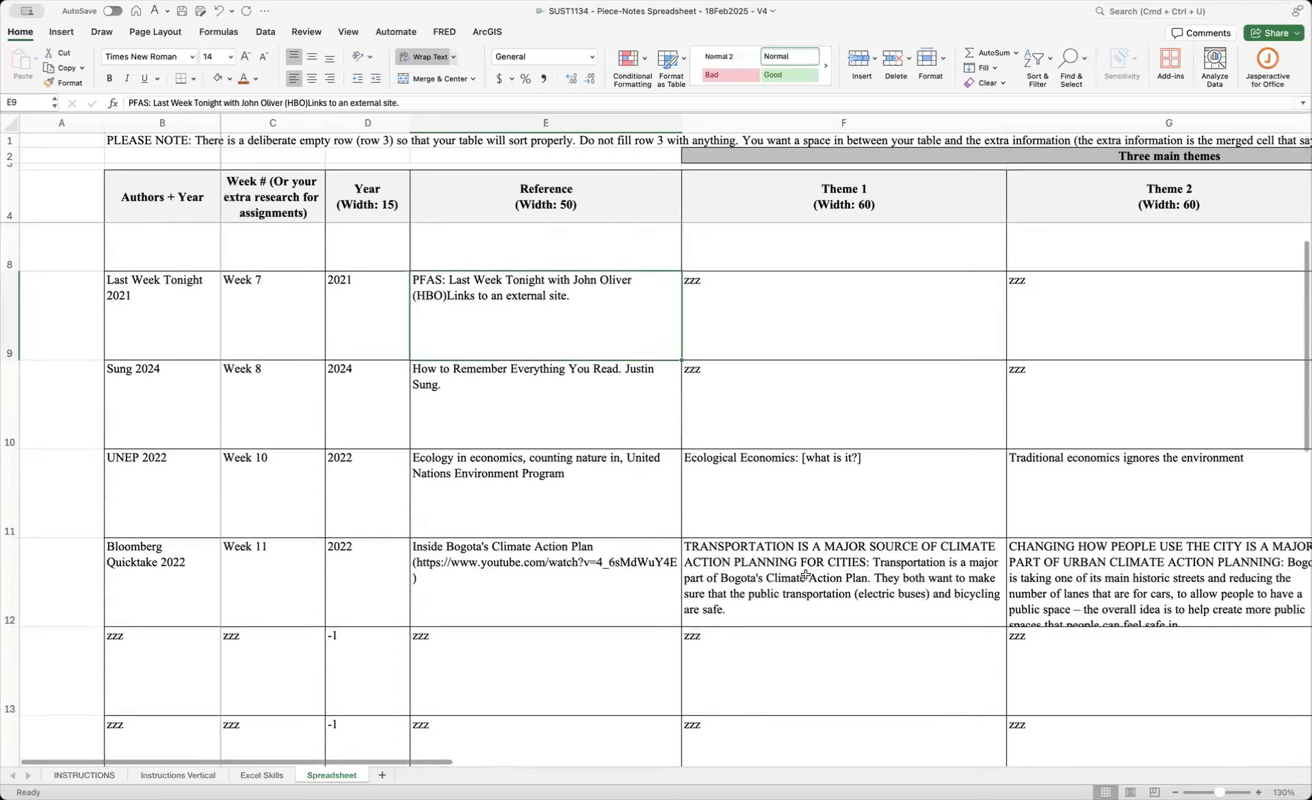
scroll(797, 583, "up", 8)
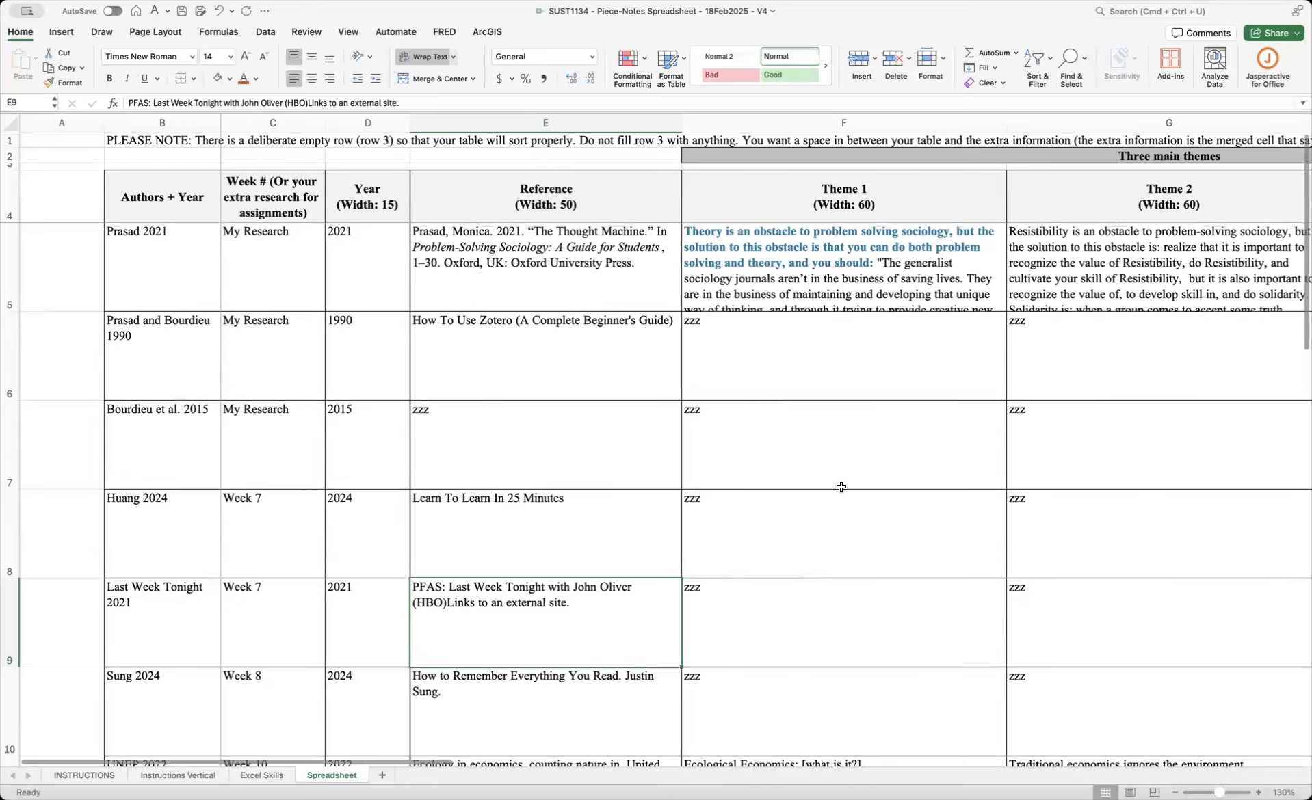
left_click(474, 439)
left_click(965, 510)
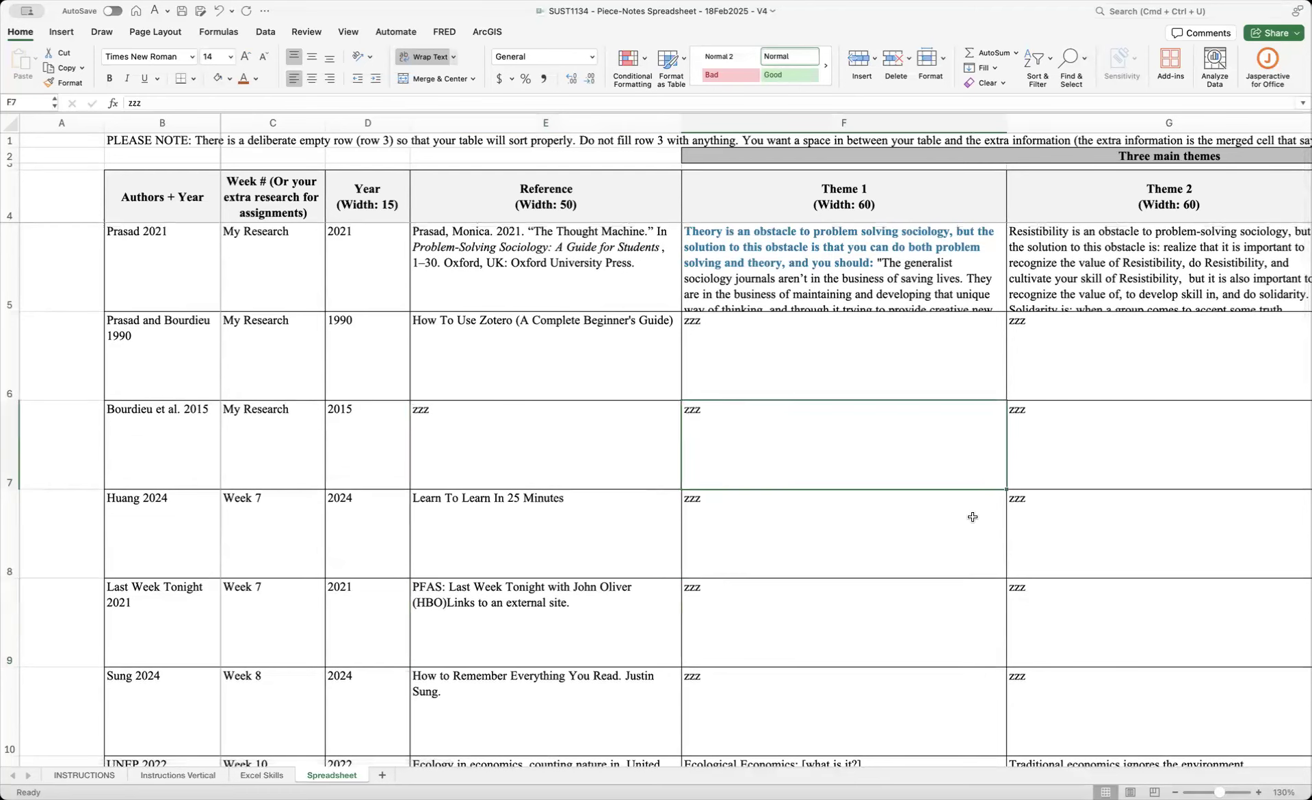
scroll(804, 582, "down", 5)
scroll(793, 571, "down", 8)
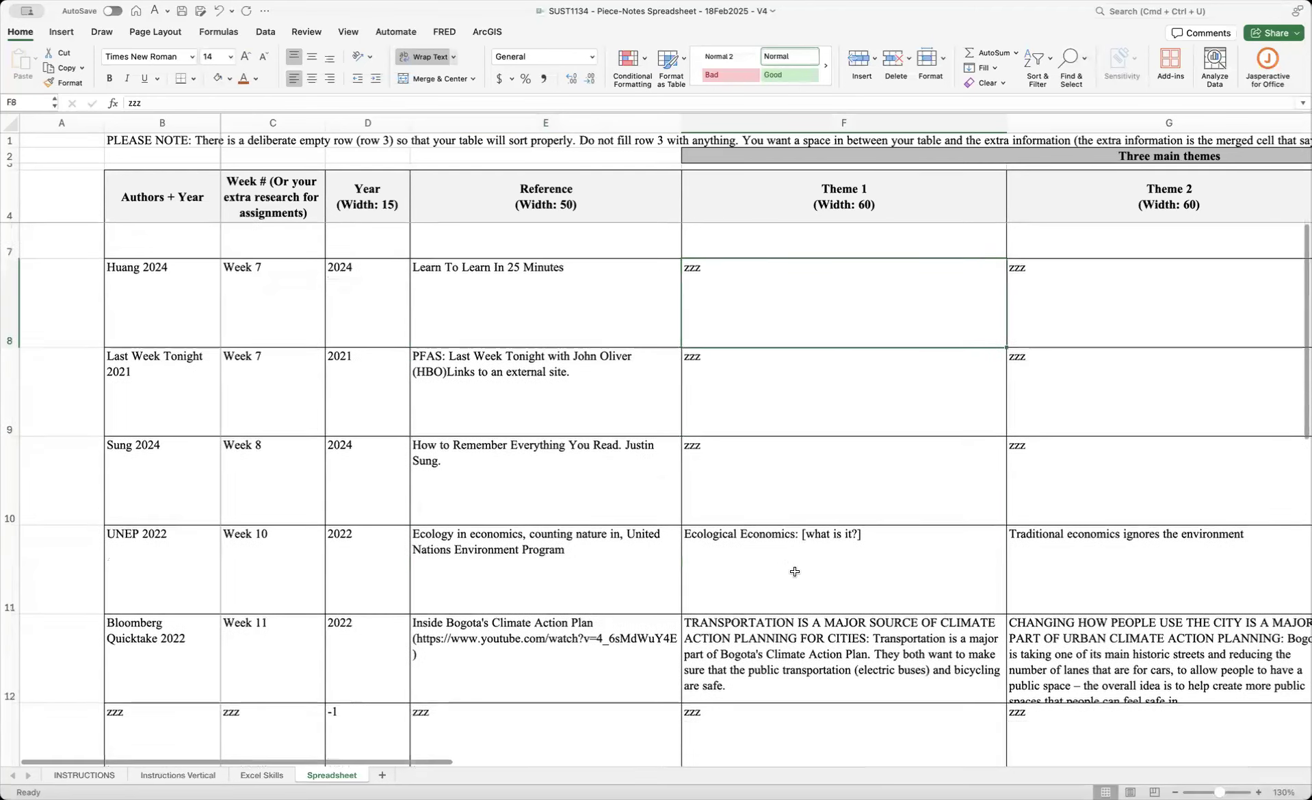
scroll(175, 418, "down", 10)
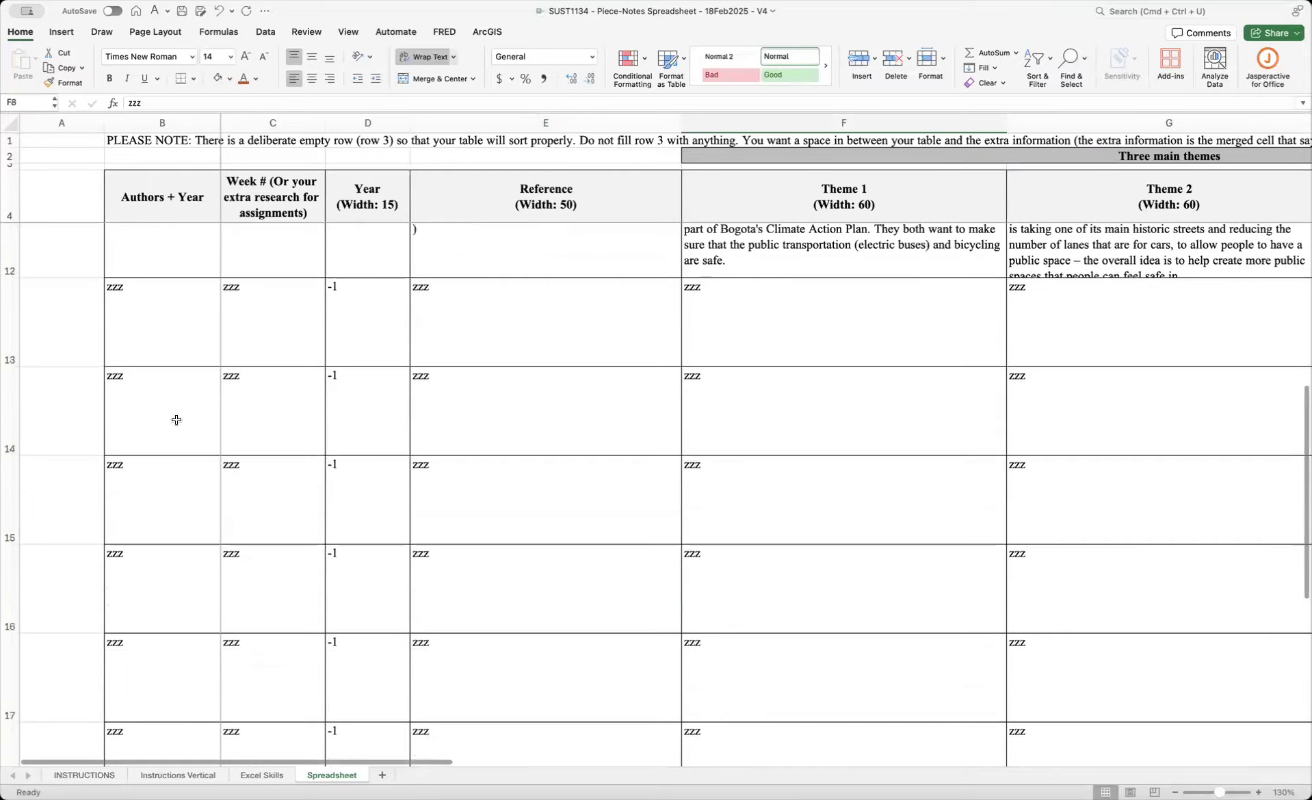
scroll(175, 506, "up", 2)
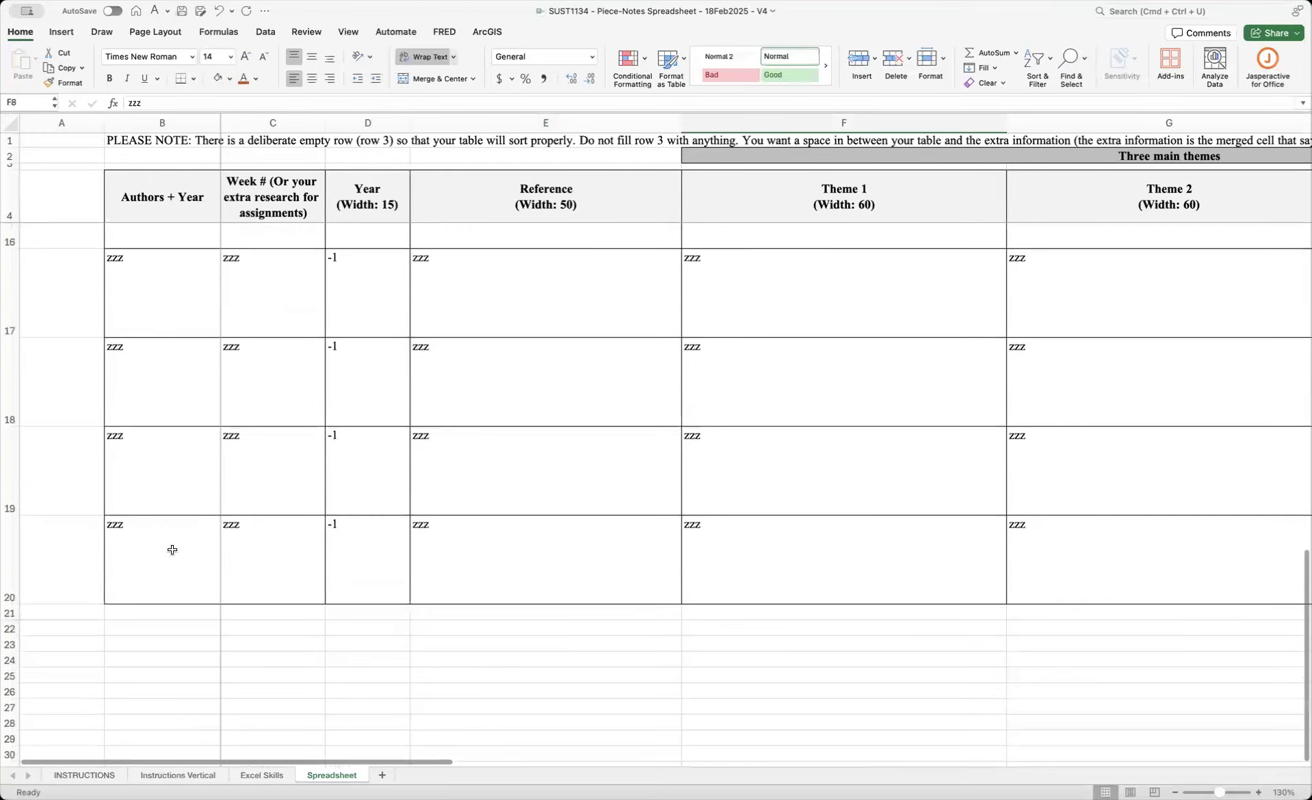
left_click_drag(181, 384, 774, 530)
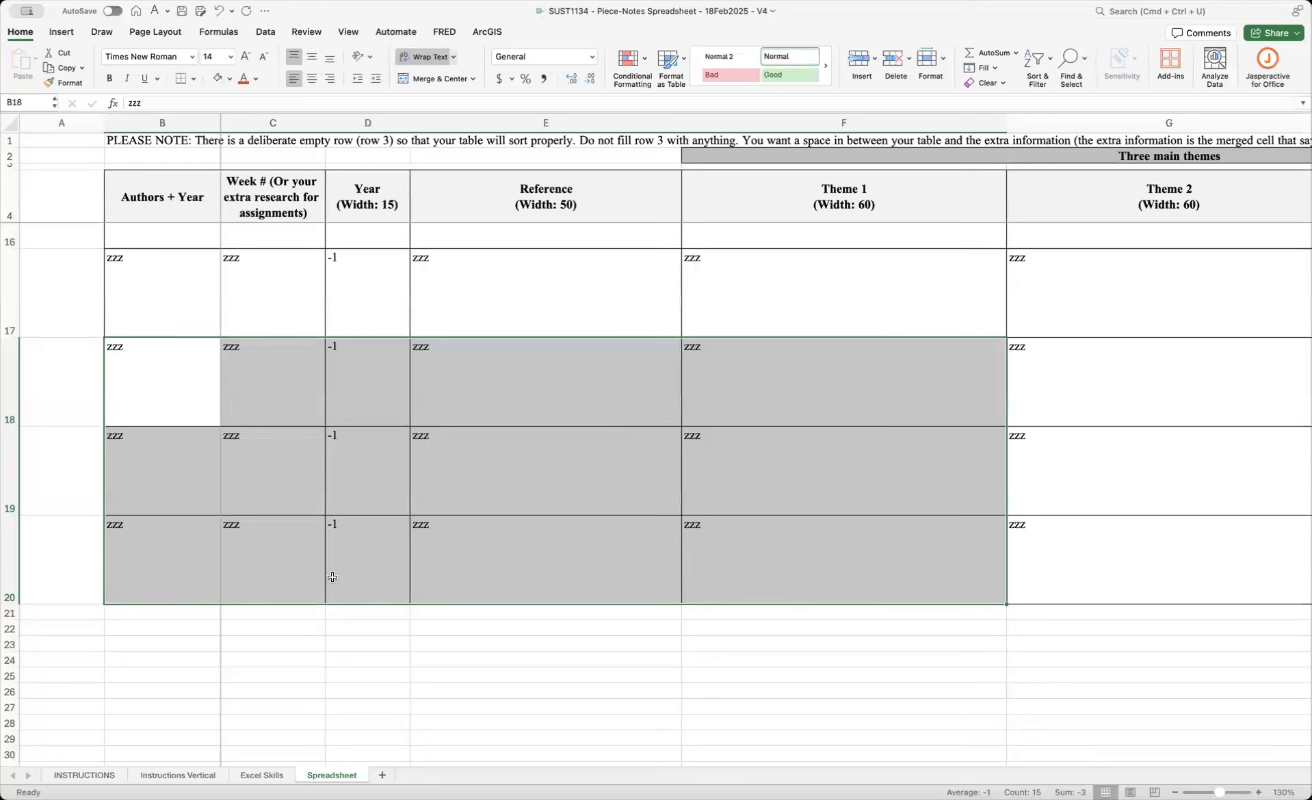
scroll(257, 545, "up", 10)
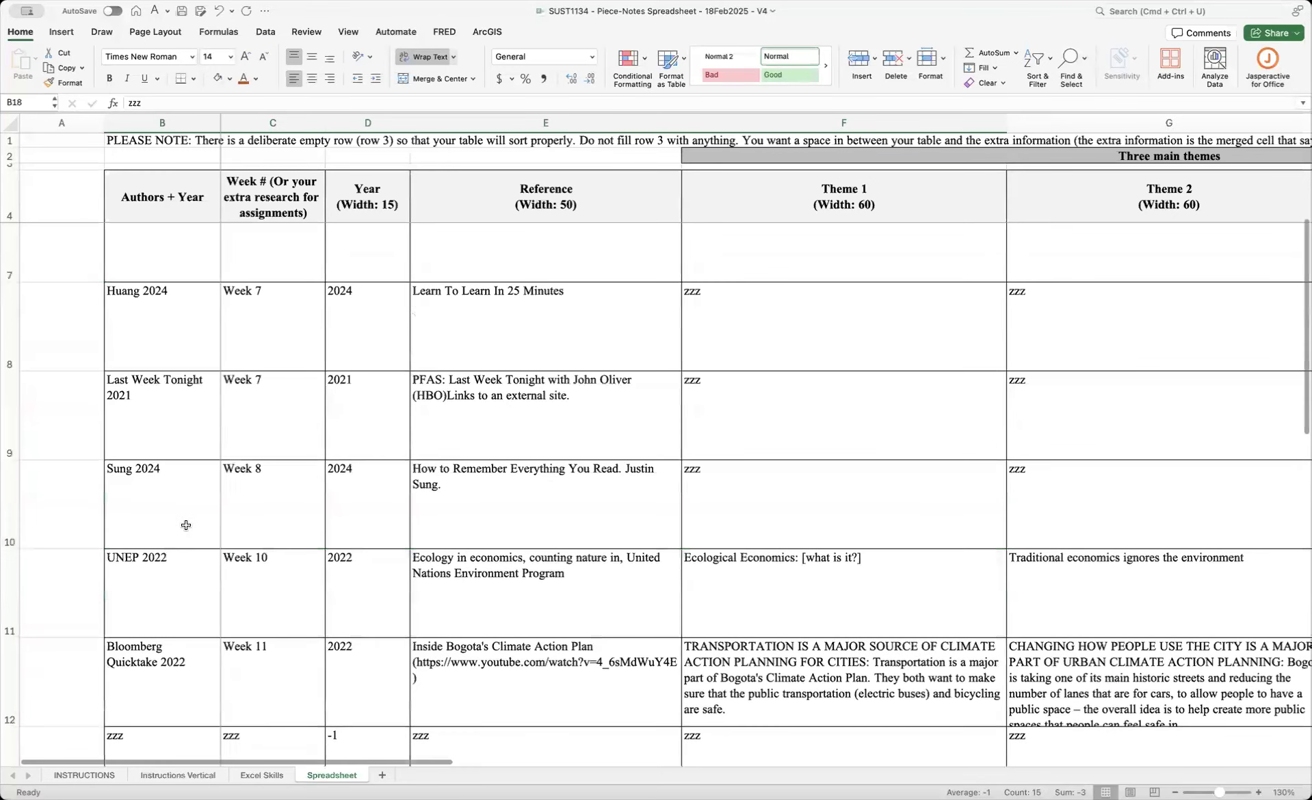
- Move the Bloomberg Quicktake 2022 entry from row 12 to the table's last row, starting at B20
scroll(190, 664, "down", 2)
left_click(185, 583)
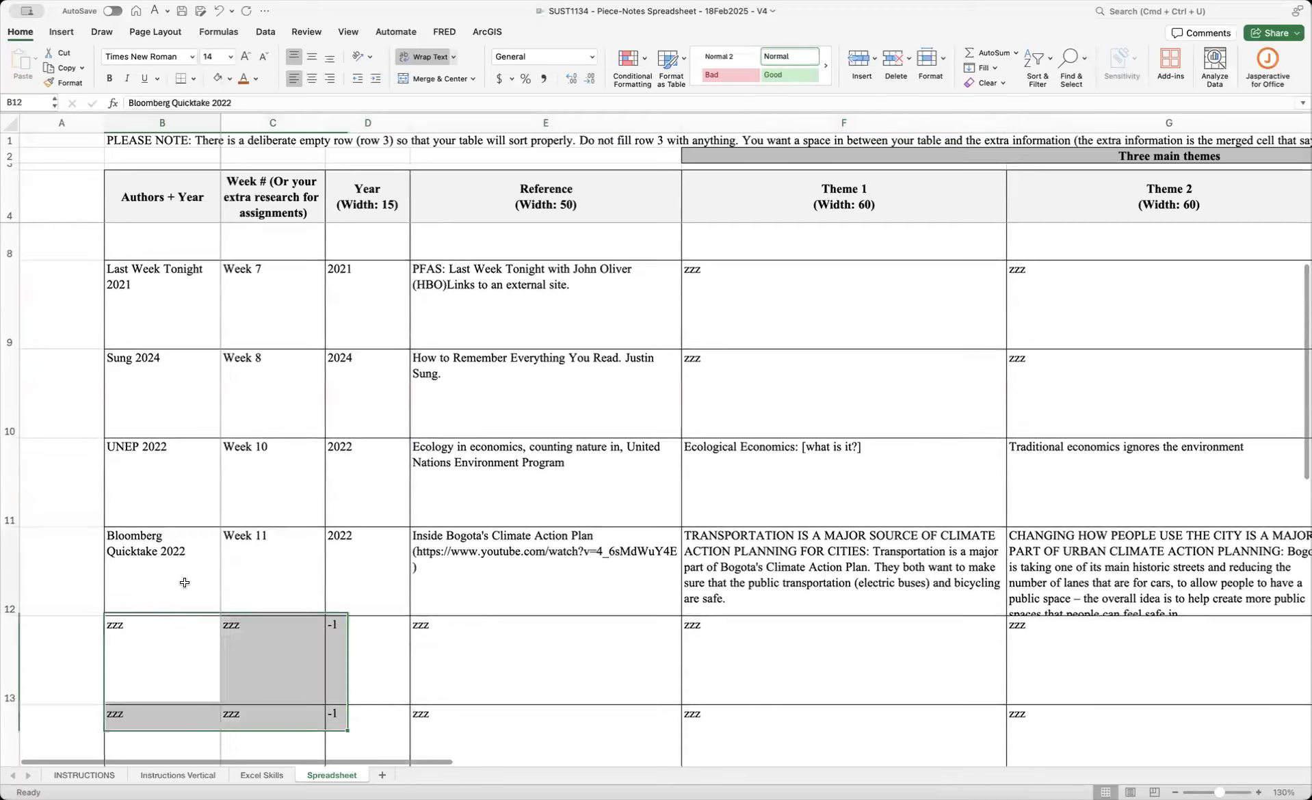
key("super+shift+Right")
key("super+c")
scroll(165, 595, "down", 10)
left_click(158, 430)
key("Return")
- Delete the emptied row 12 from the table
scroll(170, 398, "up", 10)
scroll(168, 403, "up", 5)
scroll(164, 418, "down", 8)
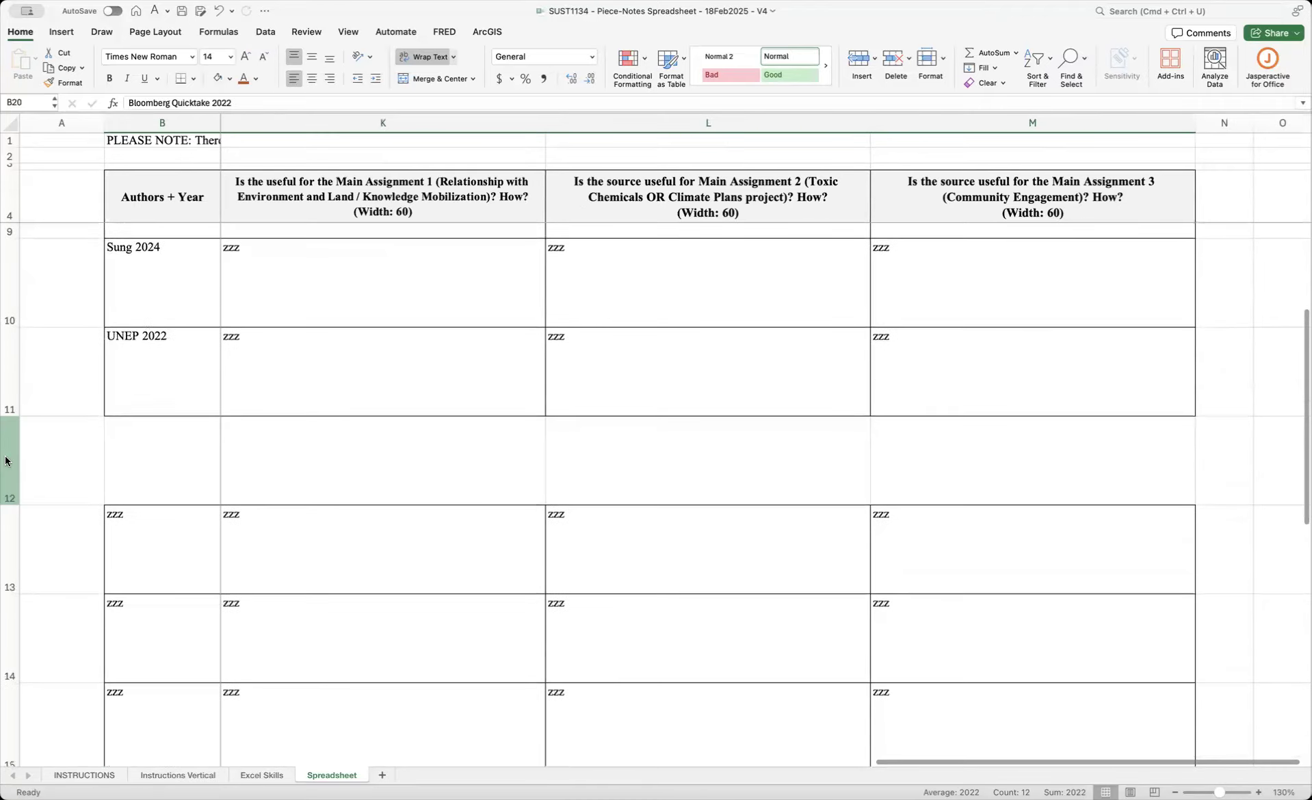
right_click(6, 460)
left_click(136, 553)
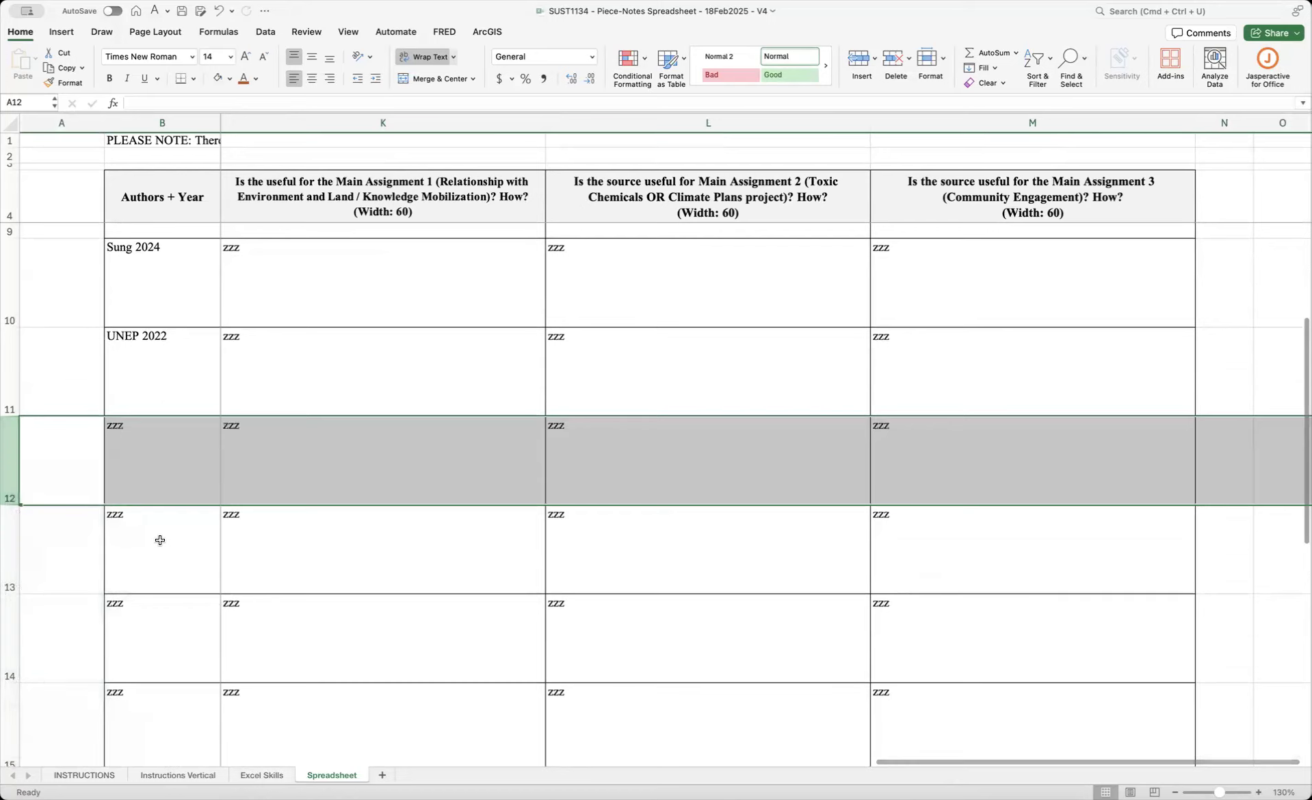
- Examine the relocated Bloomberg Quicktake 2022 entry across the columns of the table's last row
left_click(160, 541)
scroll(164, 536, "down", 10)
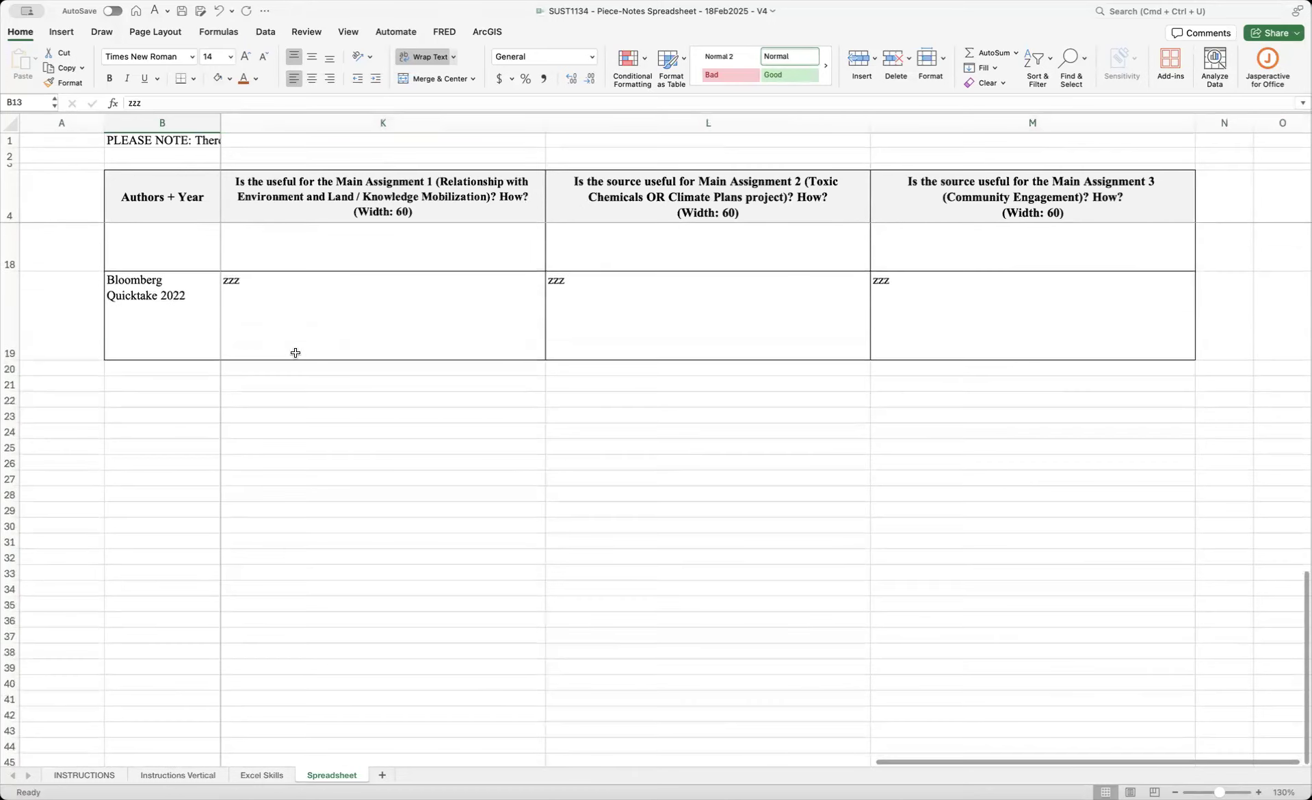
scroll(176, 389, "up", 1)
left_click(175, 389)
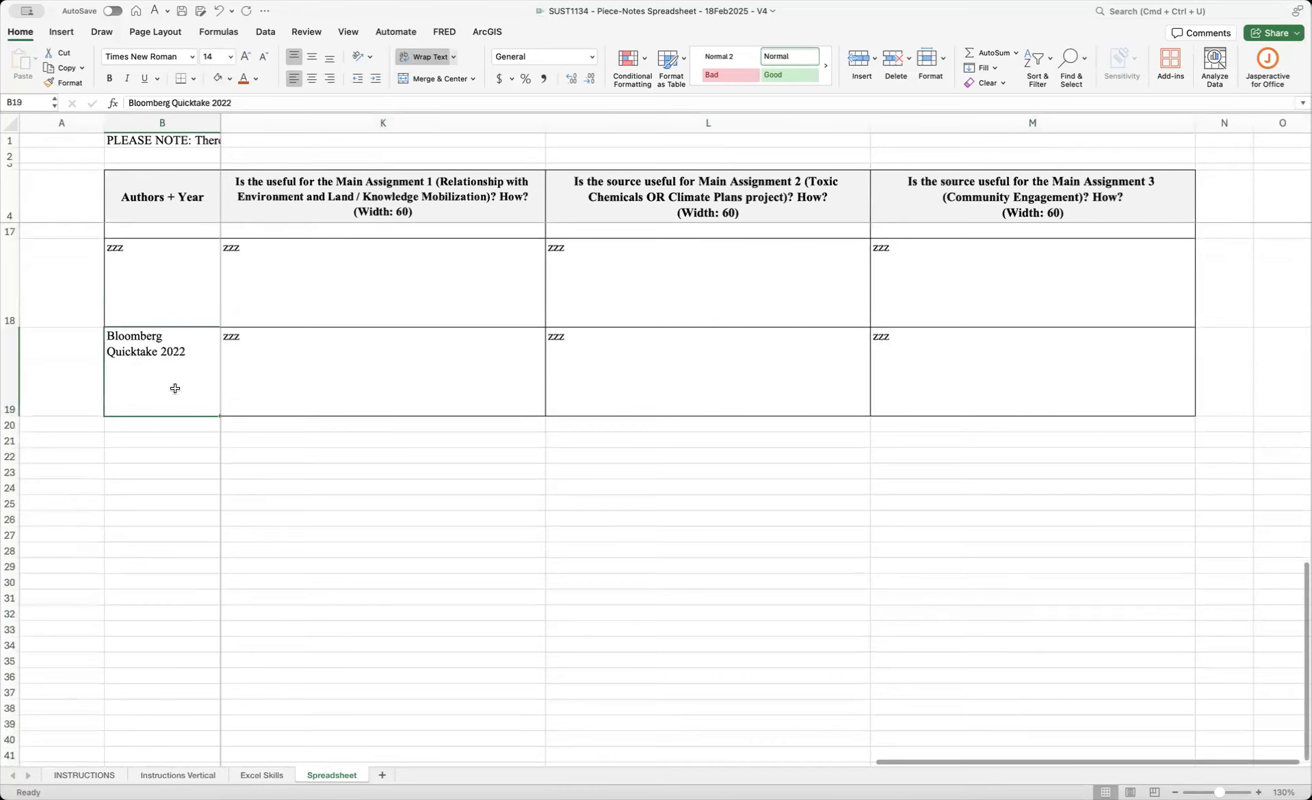
key("Right")
mouse_move(1075, 385)
left_mouse_down()
mouse_move(205, 382)
mouse_move(214, 392)
left_mouse_up()
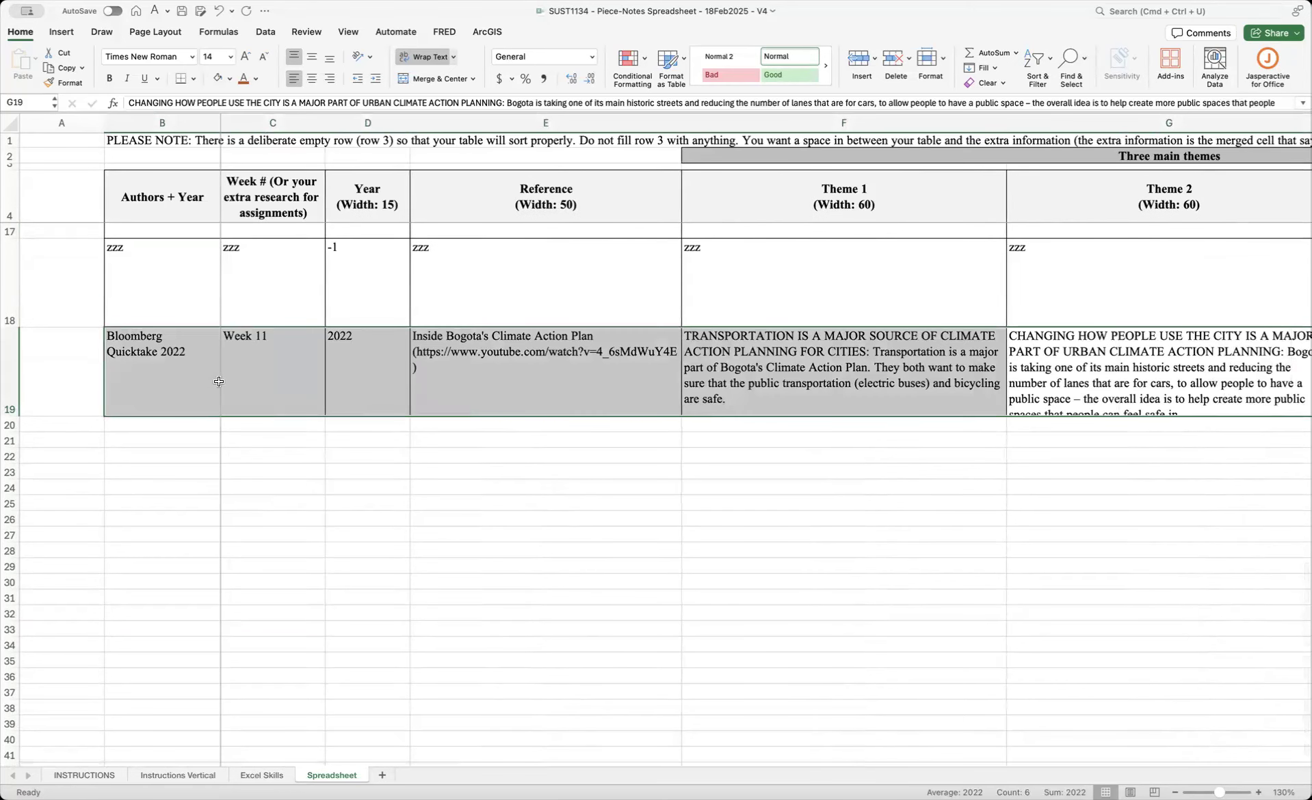
left_click(178, 384)
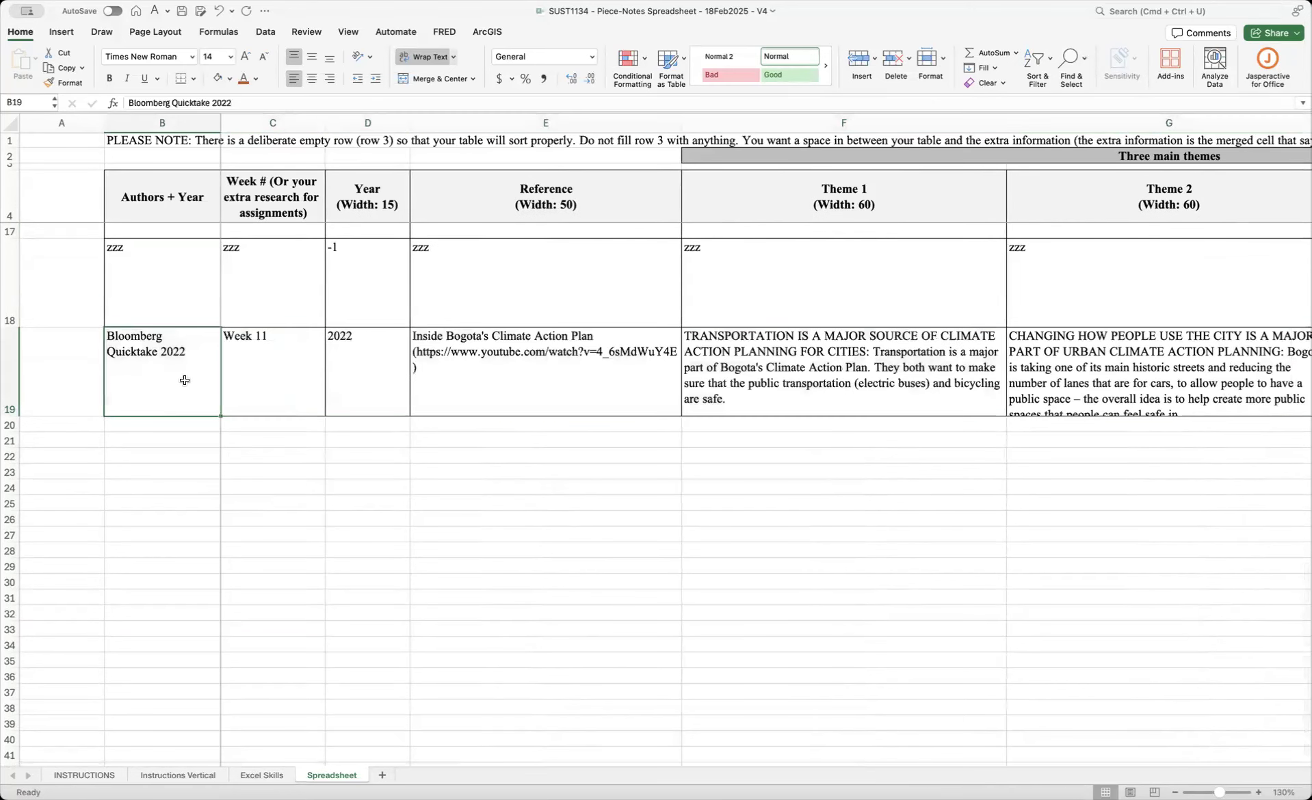
left_click(1190, 364, "shift")
left_click(942, 365, "shift")
left_click(175, 363)
left_click(186, 275)
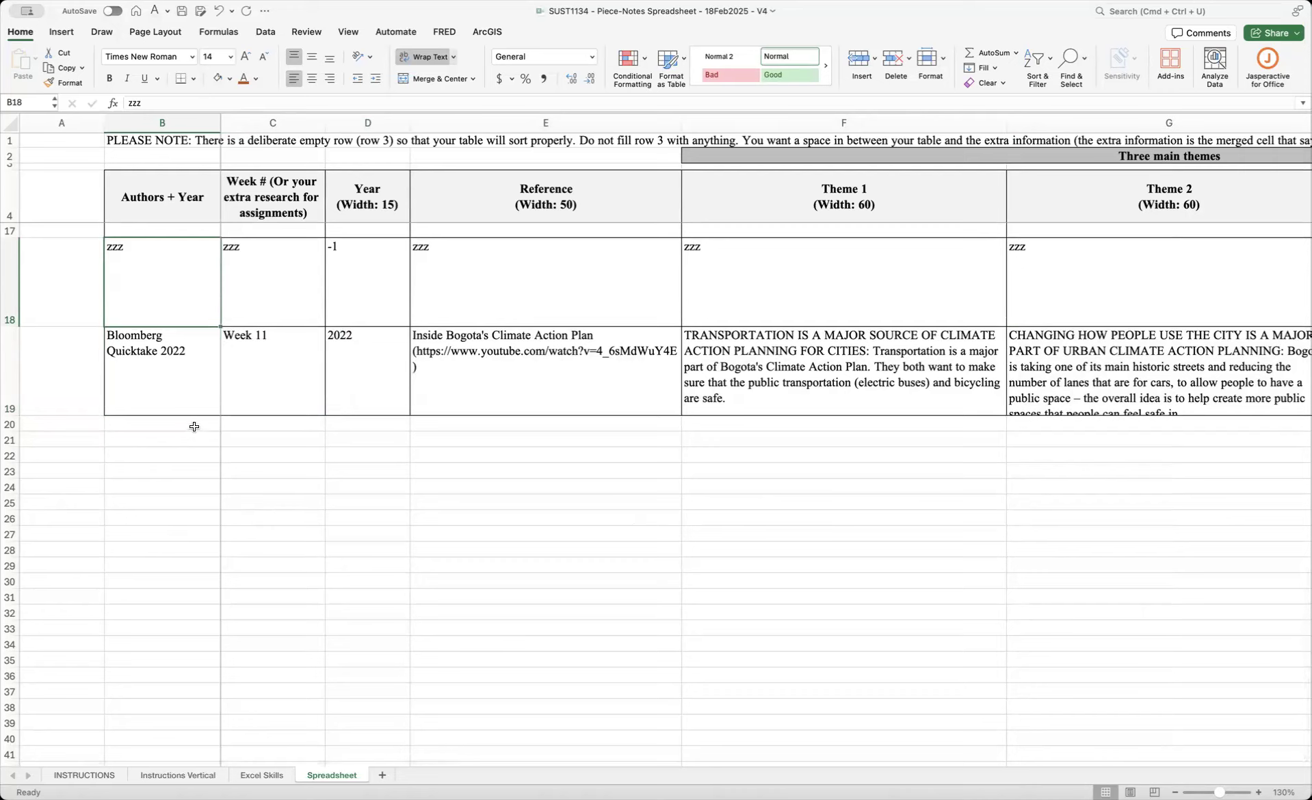
- Enter zzz in B20 below the table and copy it into C20 and D20
scroll(193, 458, "down", 3)
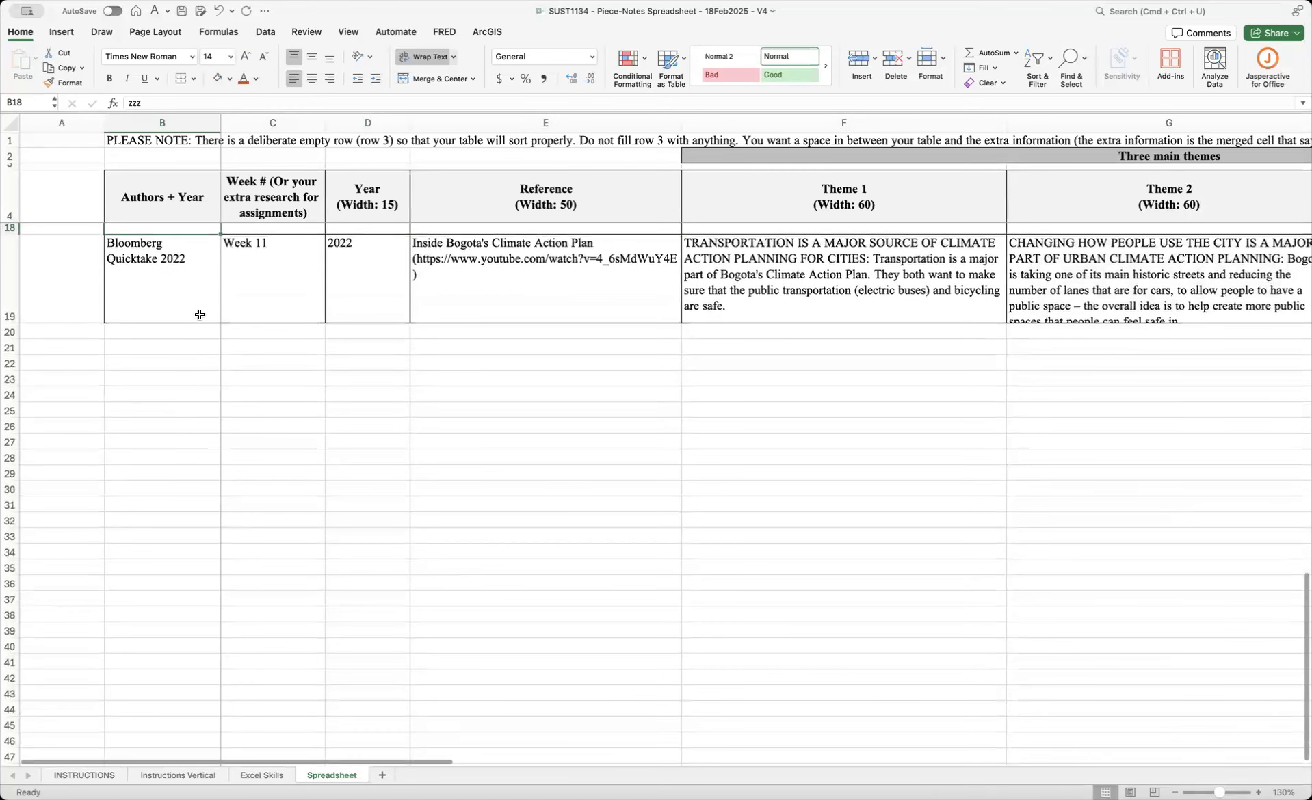
left_click(196, 330)
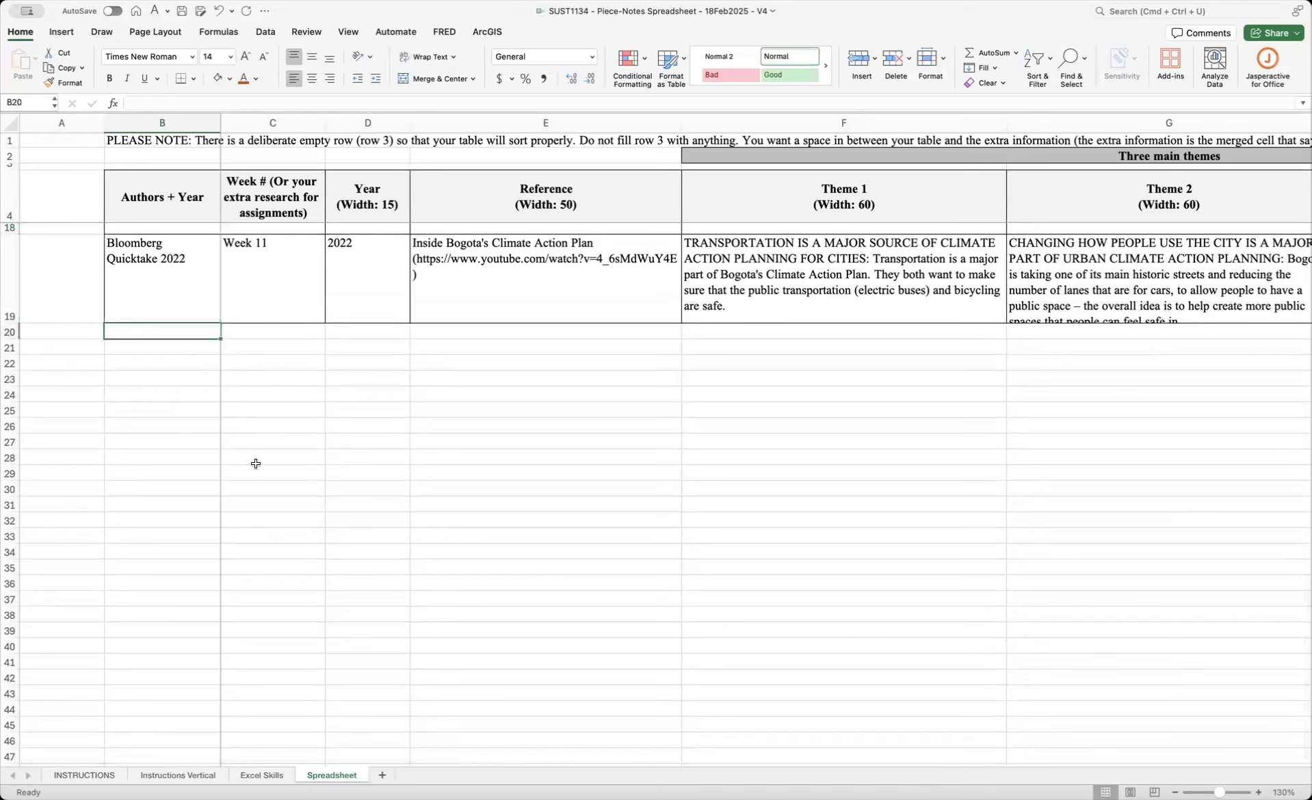
type("zzz")
key("Return")
key("Up")
key("super+c")
key("Right")
key("super+v")
key("Right")
key("super+v")
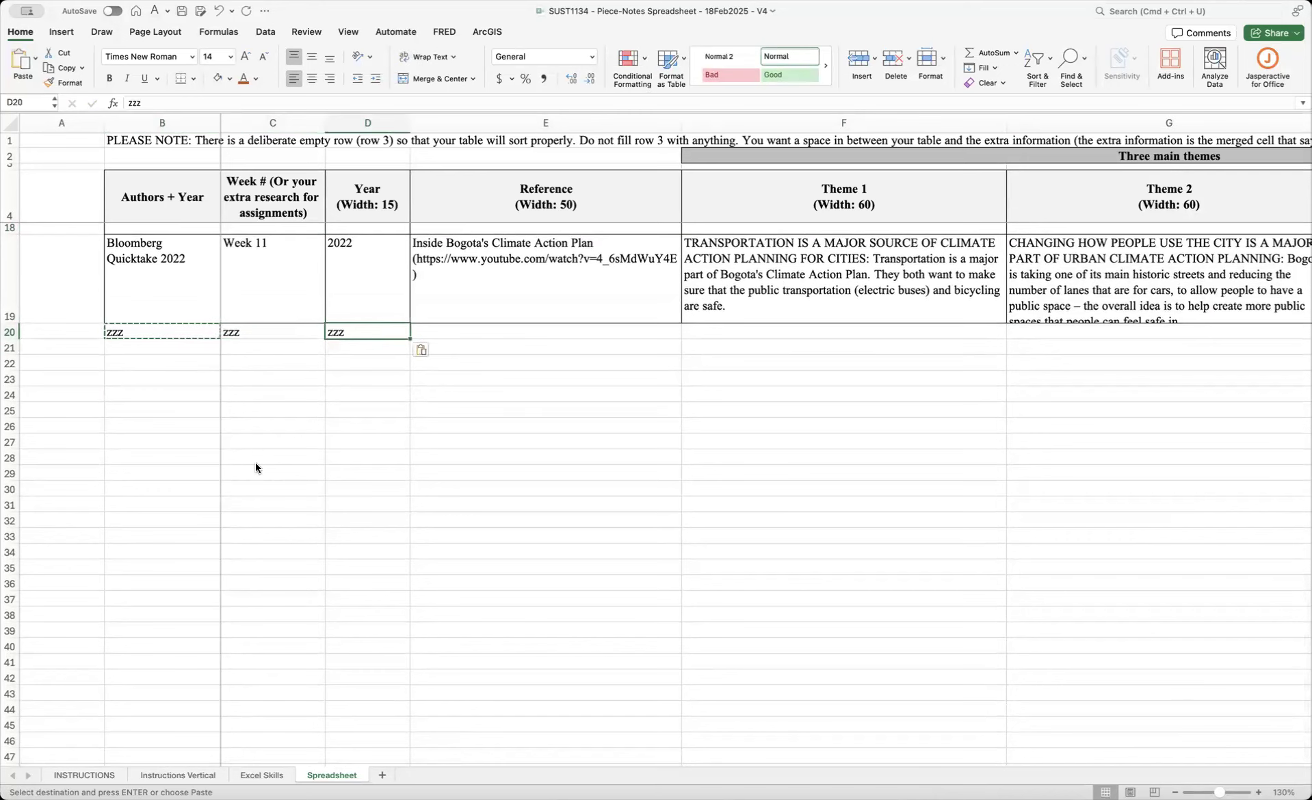
- Clear the zzz placeholders from cells B20 through D20
key("Right")
key("Left")
key("Left")
key("Right")
key("BackSpace")
key("Left")
key("BackSpace")
key("Left")
key("BackSpace")
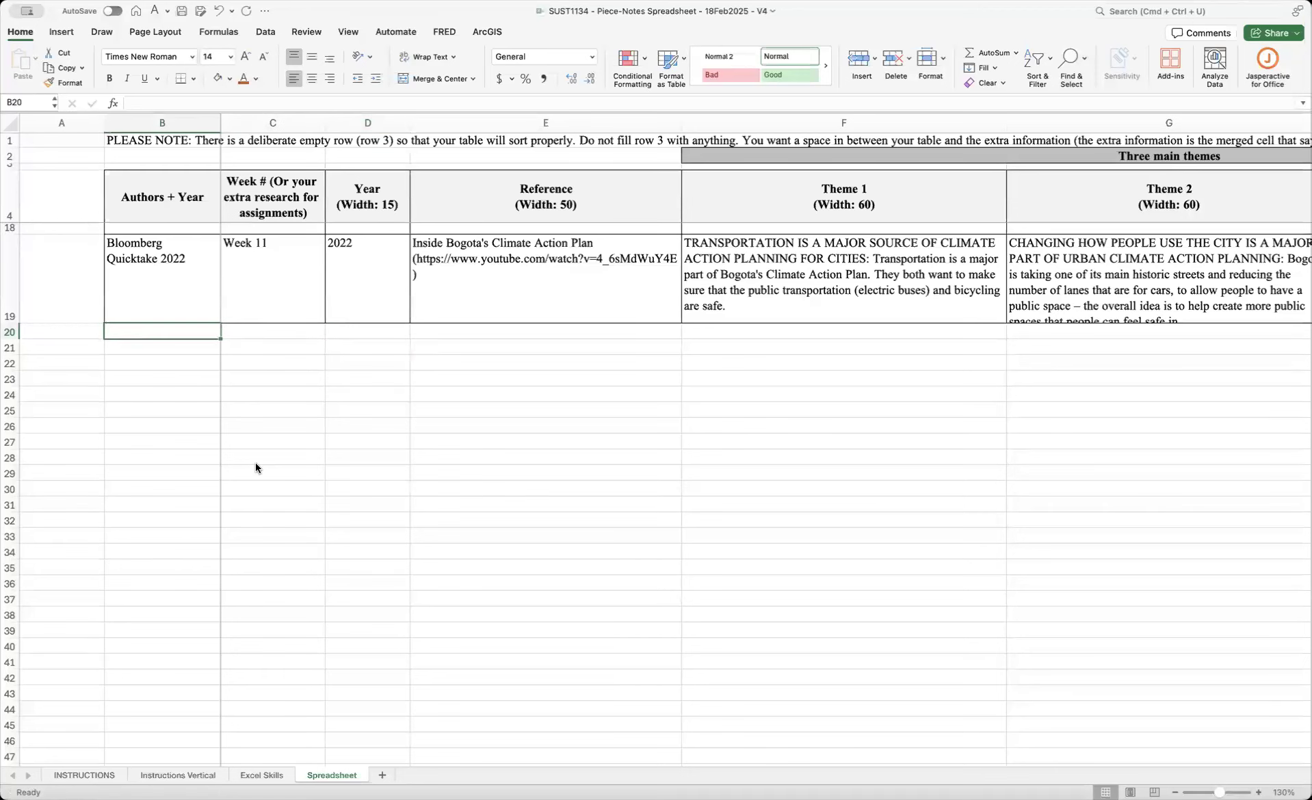
- Enter zzz in B20, directly below the Bloomberg Quicktake 2022 row
left_click(198, 396)
left_click(149, 331)
type("zzz")
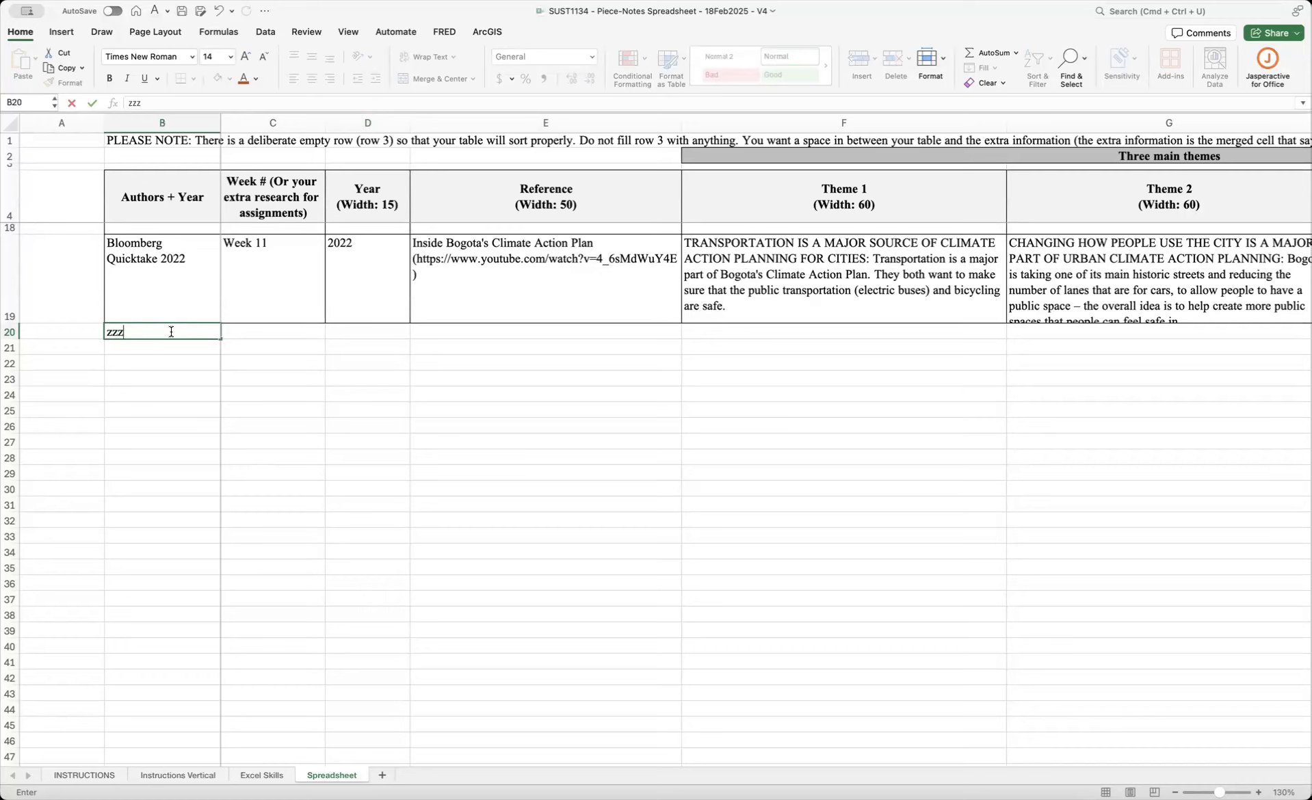
key("Return")
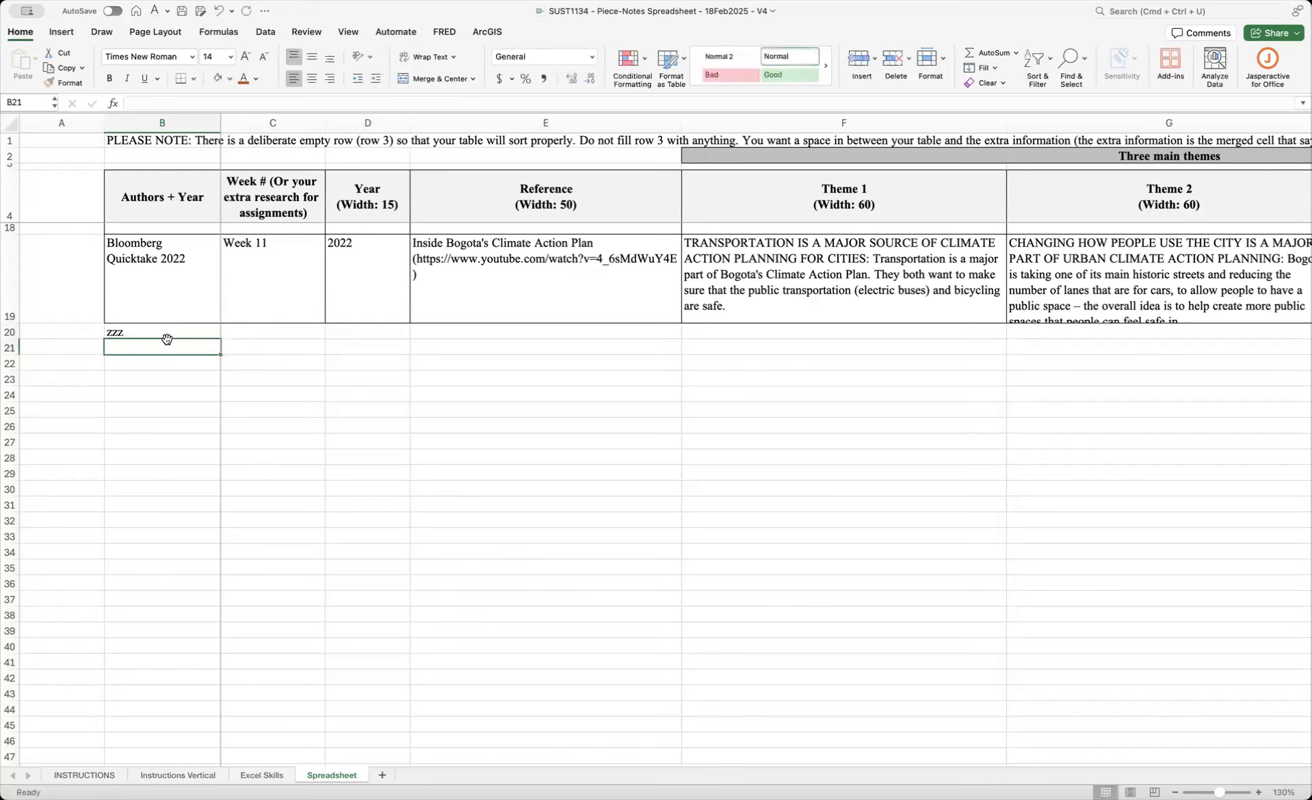
- Copy the zzz placeholder from B20 and paste it cell by cell into C20 through G20
key("Up")
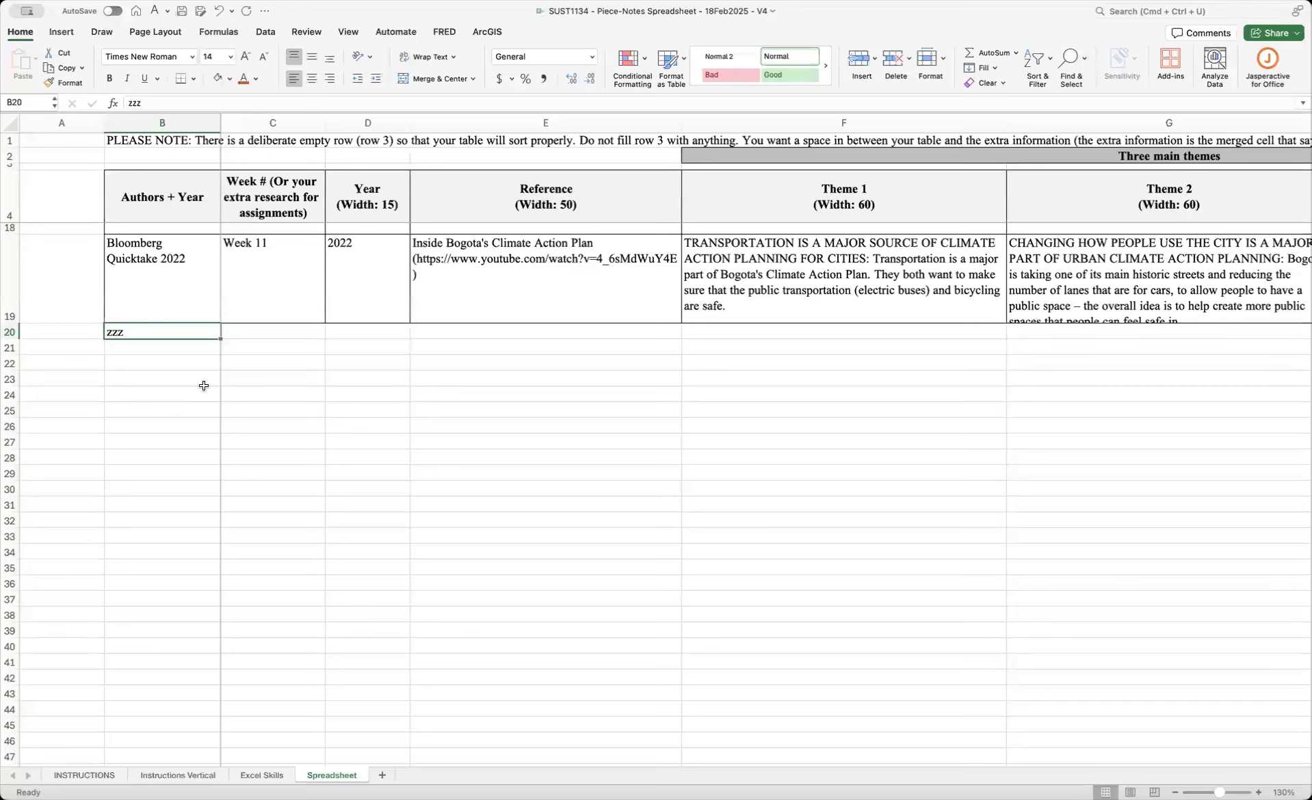
key("super+c")
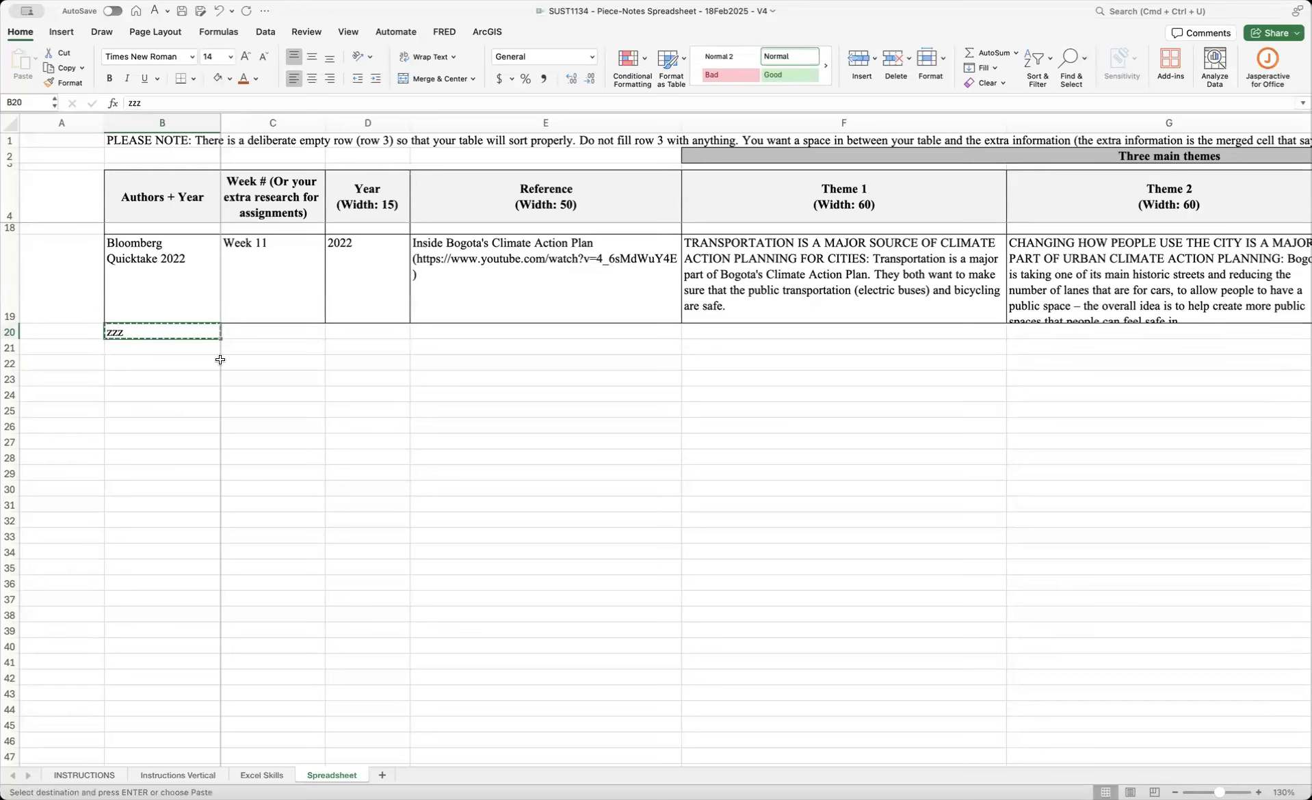
left_click(238, 328)
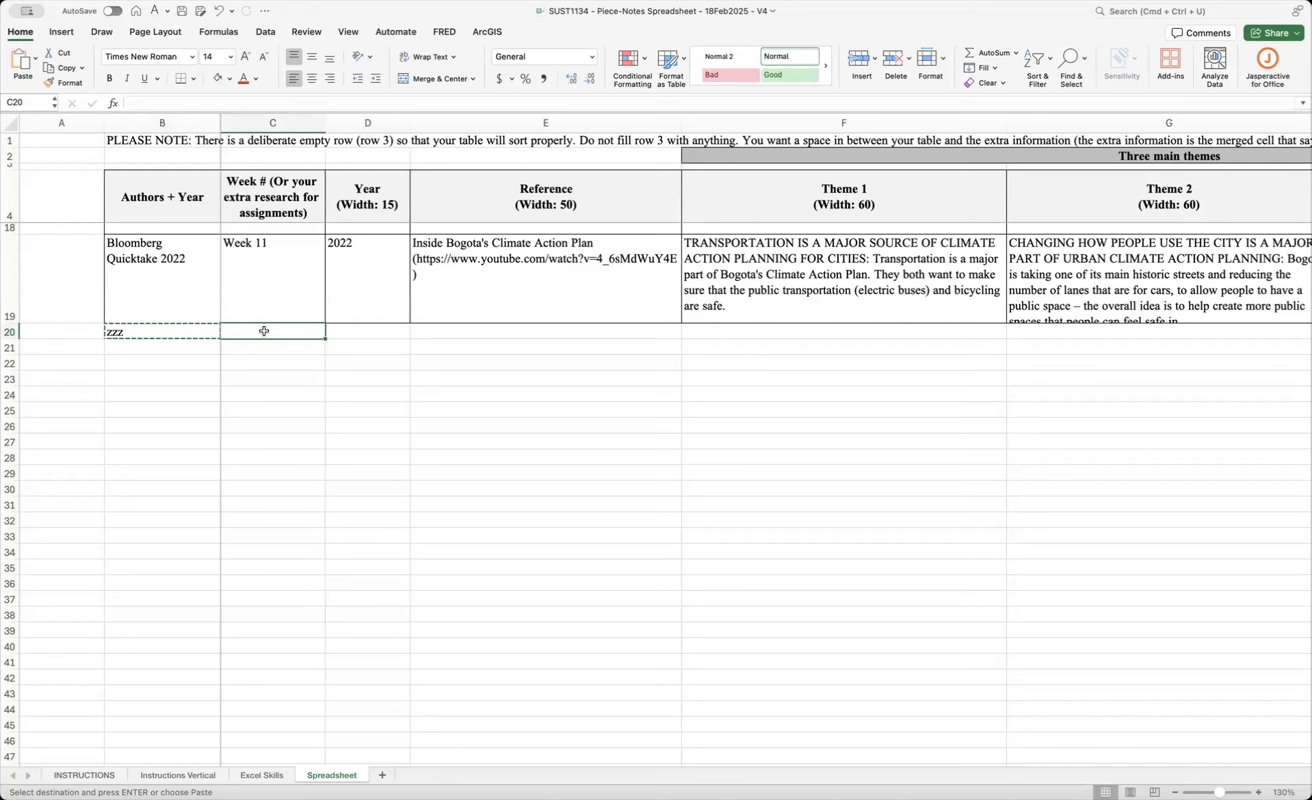
key("super+v")
left_click(372, 333)
key("super+v")
left_click(438, 330)
key("super+v")
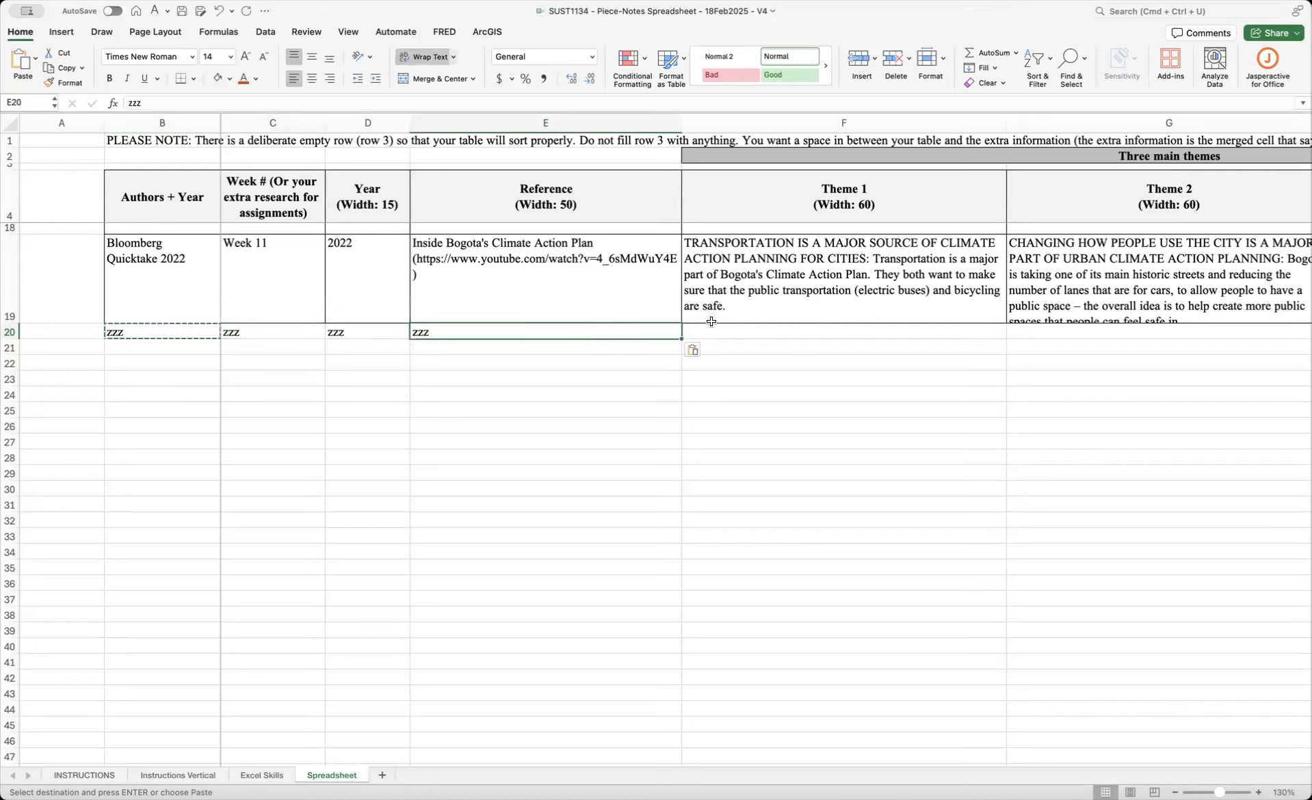
left_click(724, 331)
key("super+v")
left_click(1037, 330)
key("super+v")
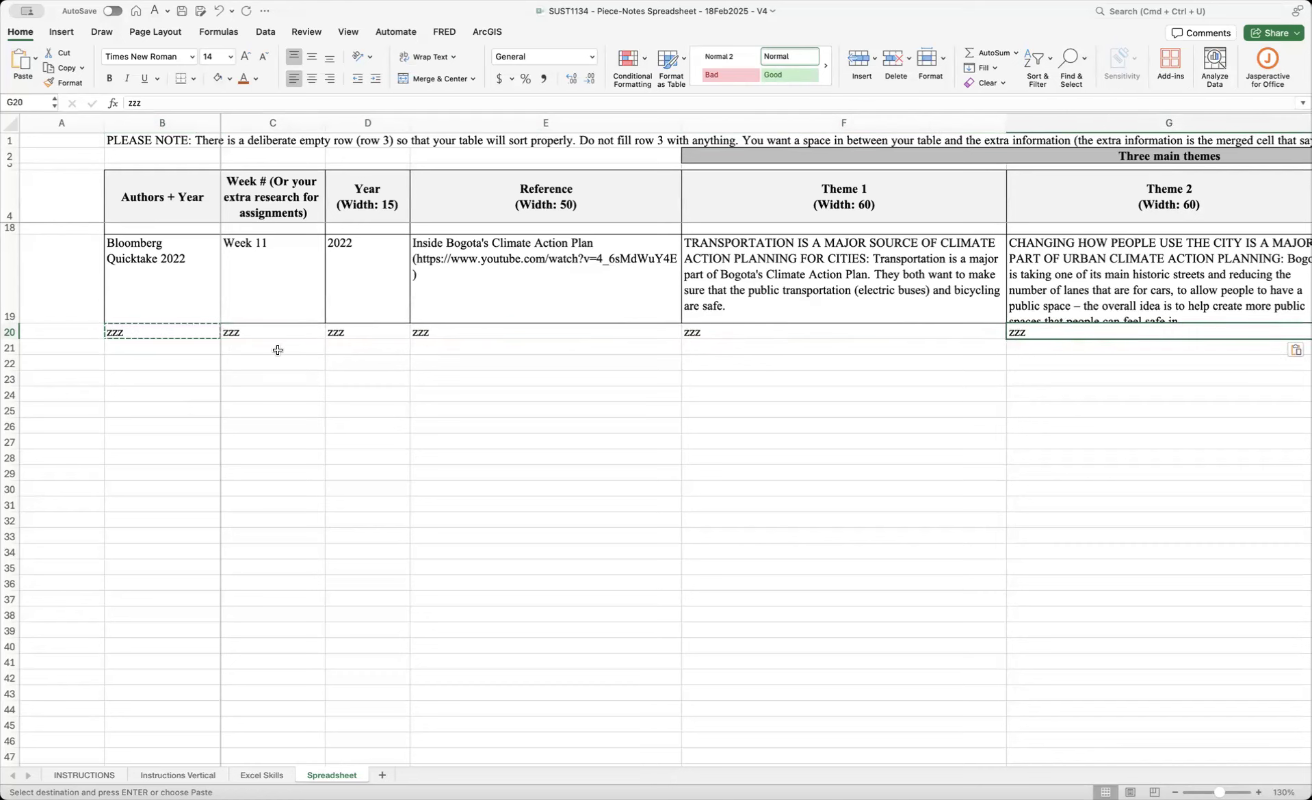
- Undo the pasted placeholders in C20 through G20 and cancel the copy selection on B20
key("super+z")
key("super+z")
key("super+z")
key("super+z")
key("super+z")
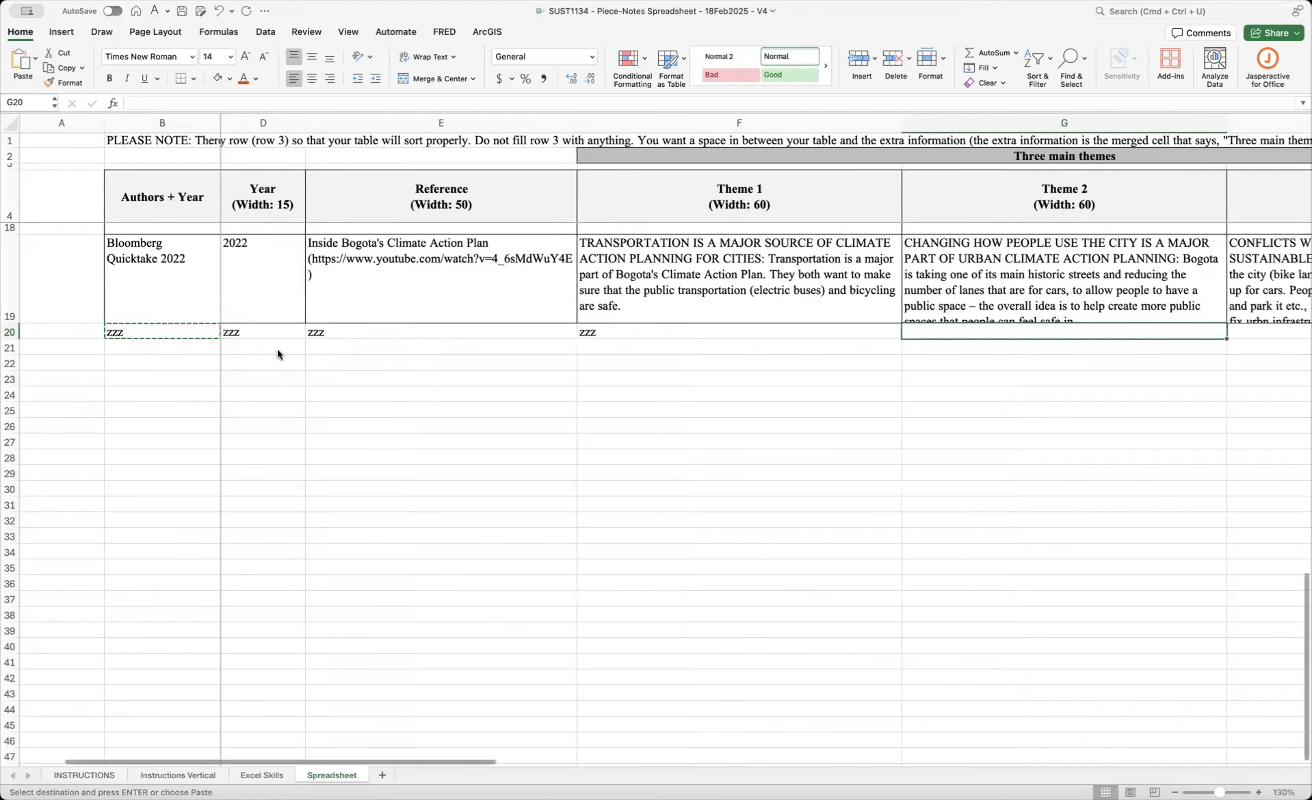
key("super+z")
left_click(197, 333)
key("Escape")
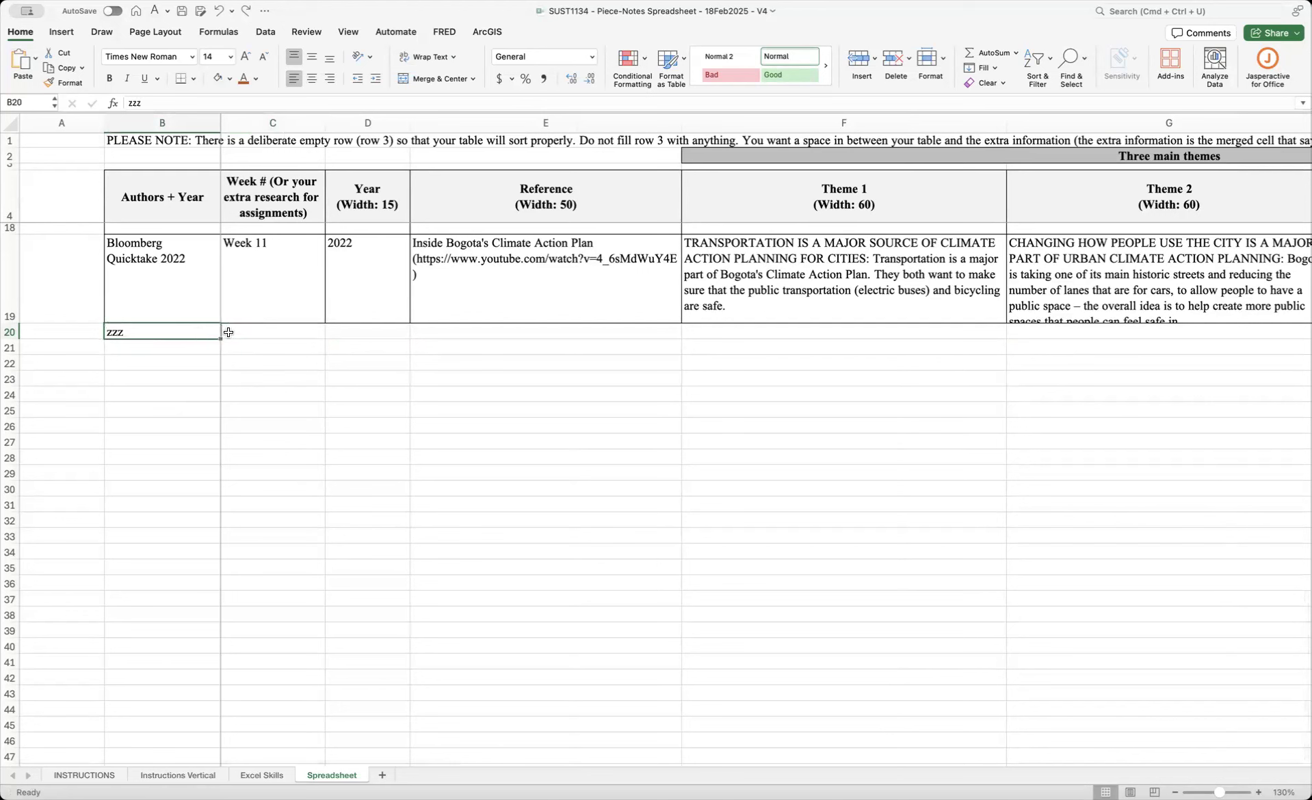
- Fill the zzz placeholder from B20 across row 20 to column M
left_click(558, 552)
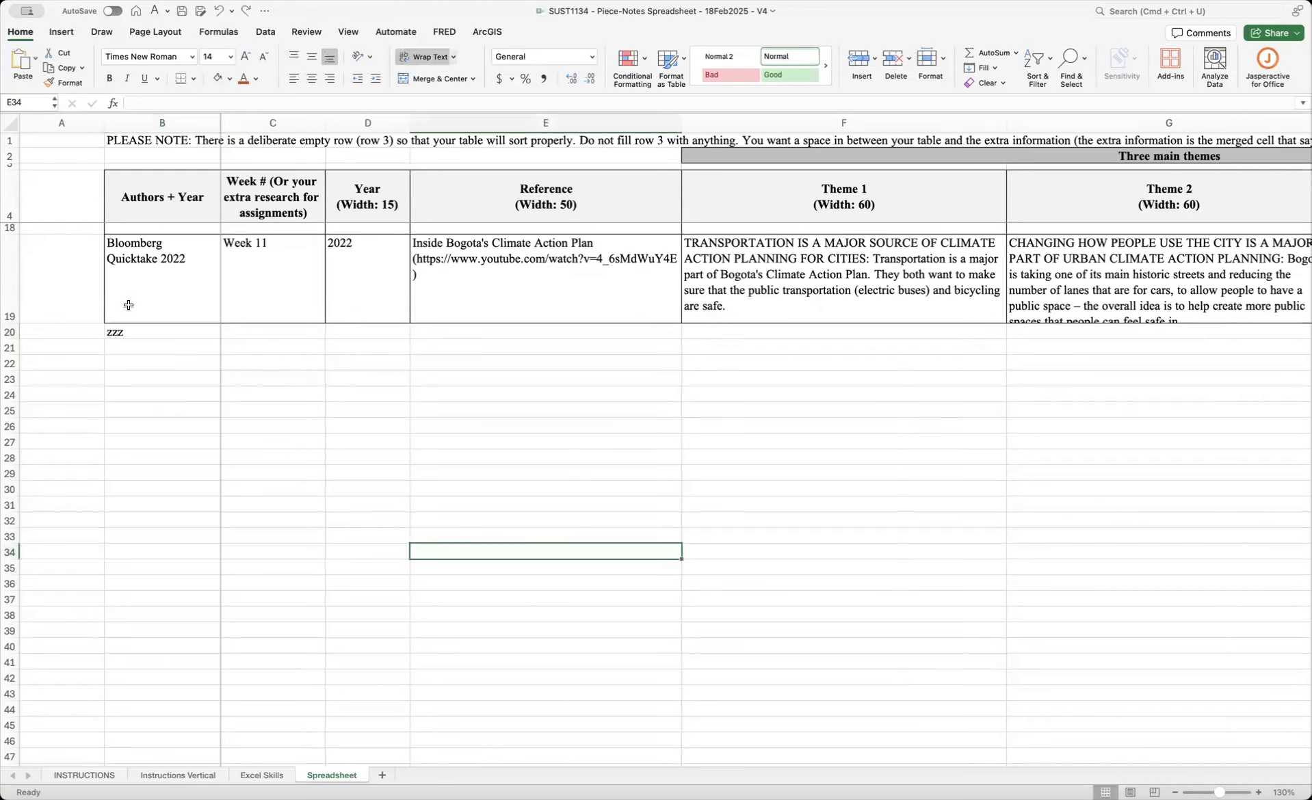
left_click(158, 332)
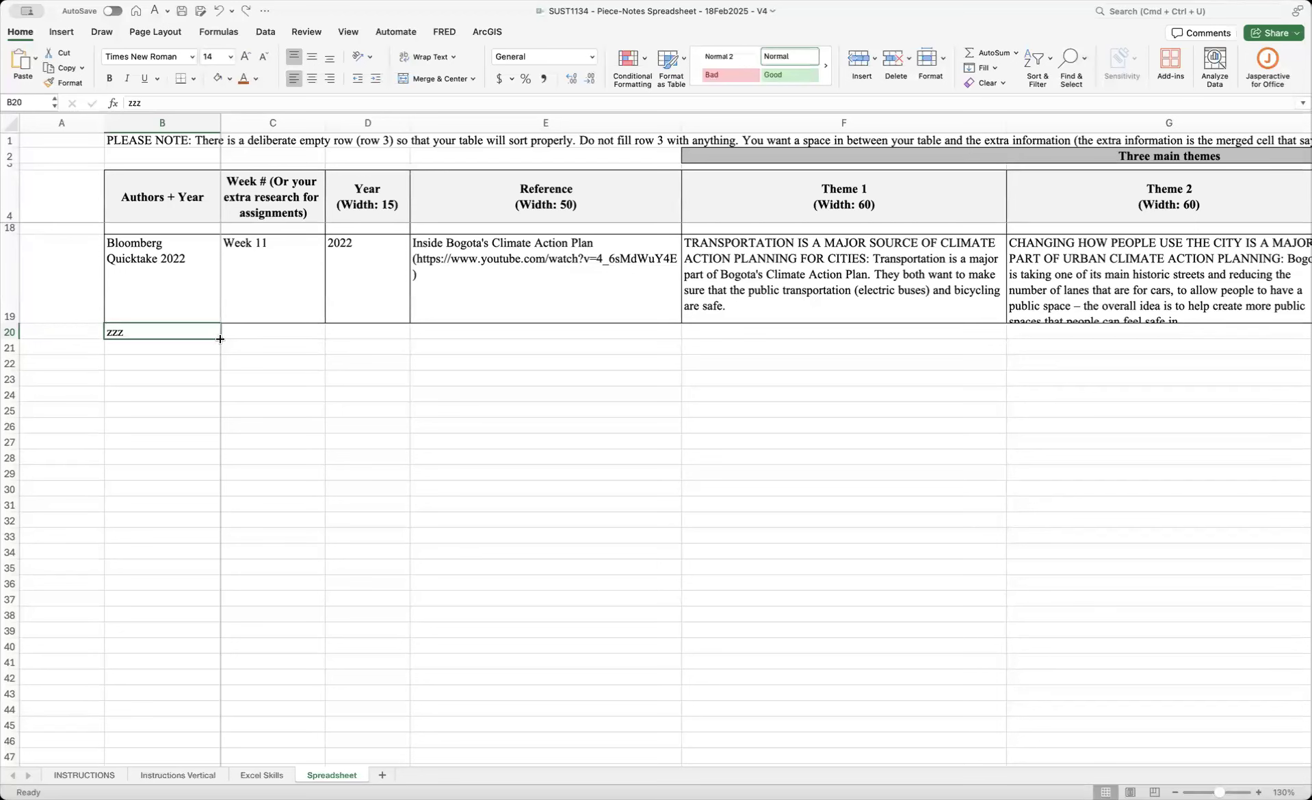
left_click_drag(220, 339, 1194, 337)
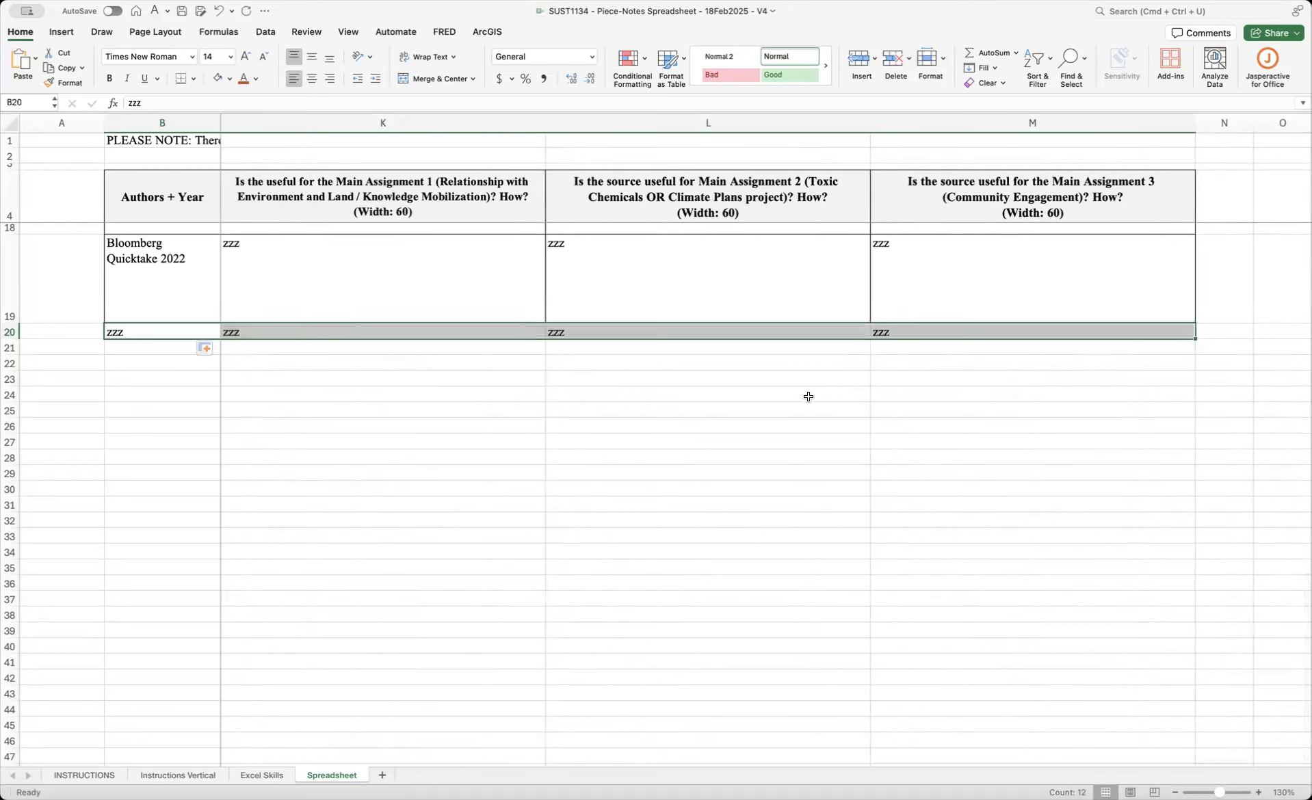
left_click(707, 410)
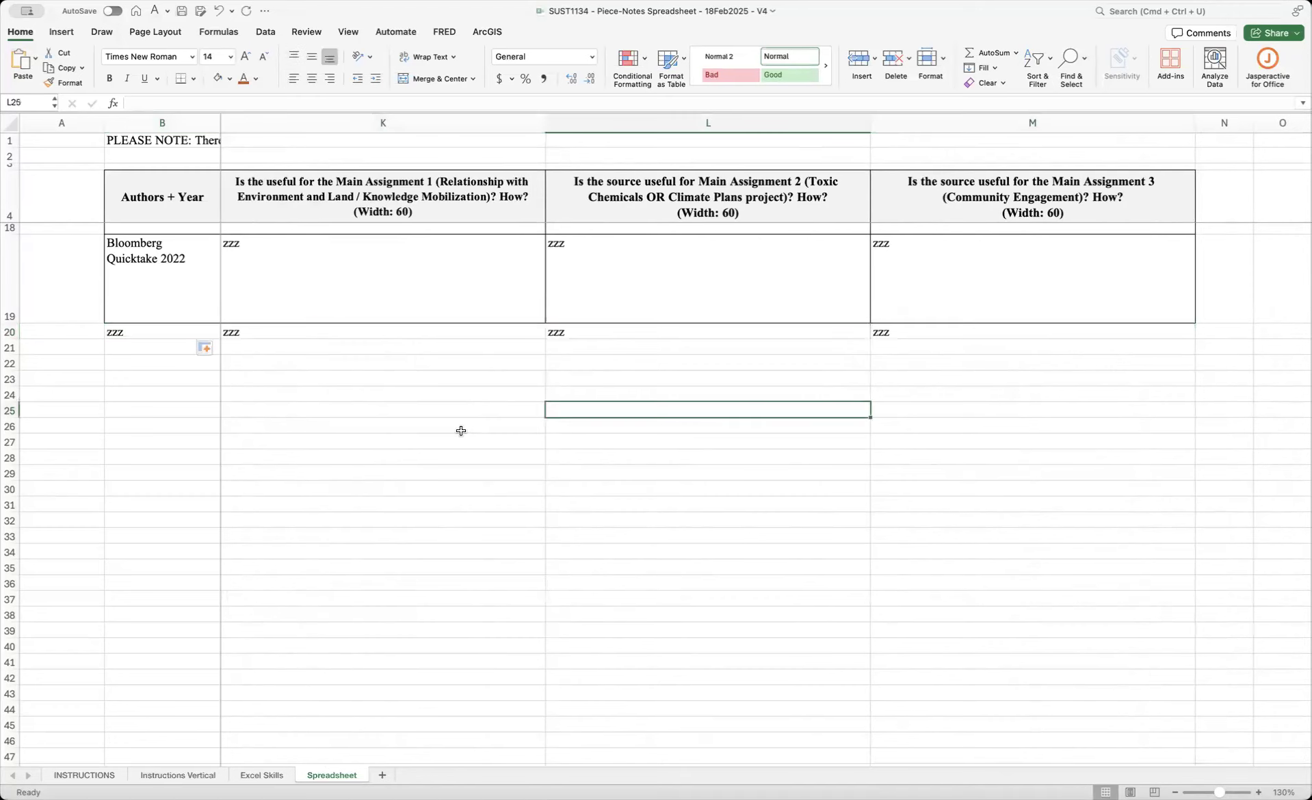
- Undo the fill across row 20 and reselect B20
key("super+z")
left_click_drag(165, 337, 173, 339)
key("super+z")
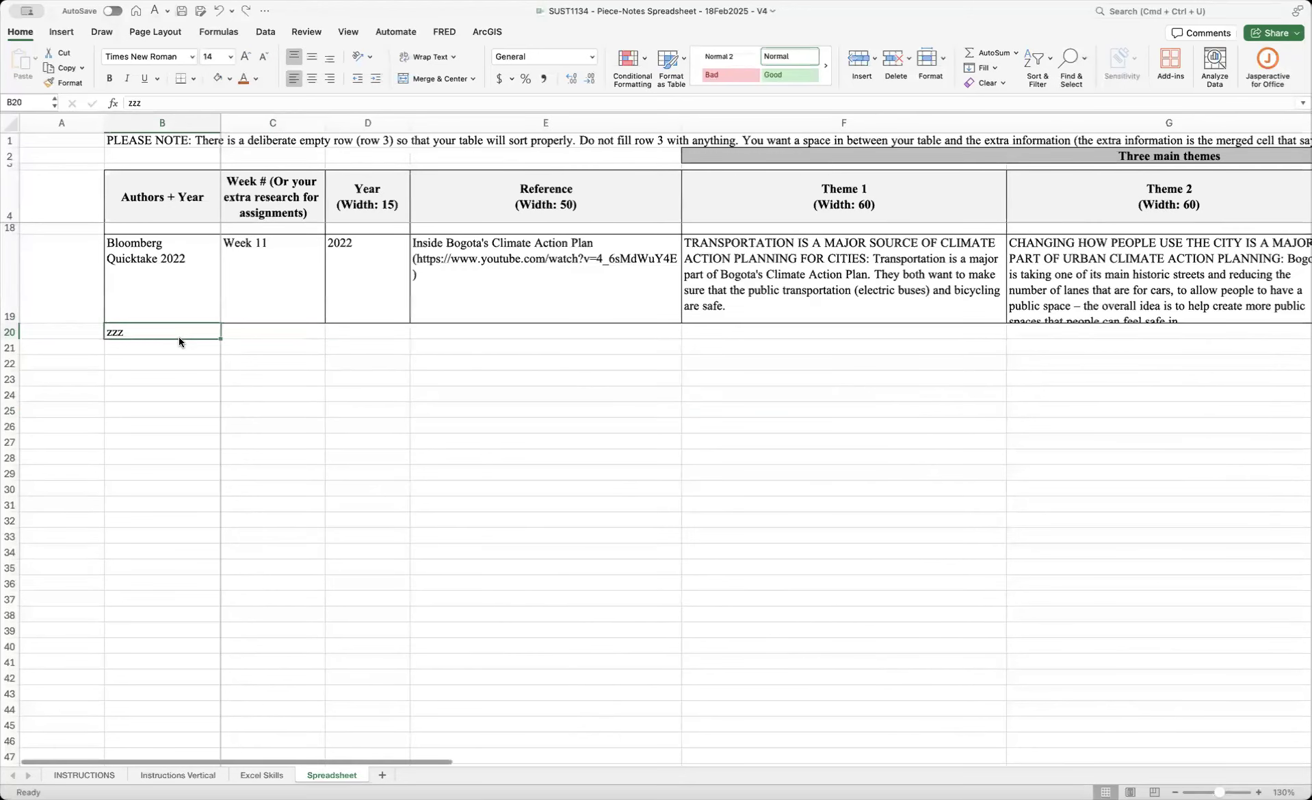
left_click(132, 368)
left_click(159, 331)
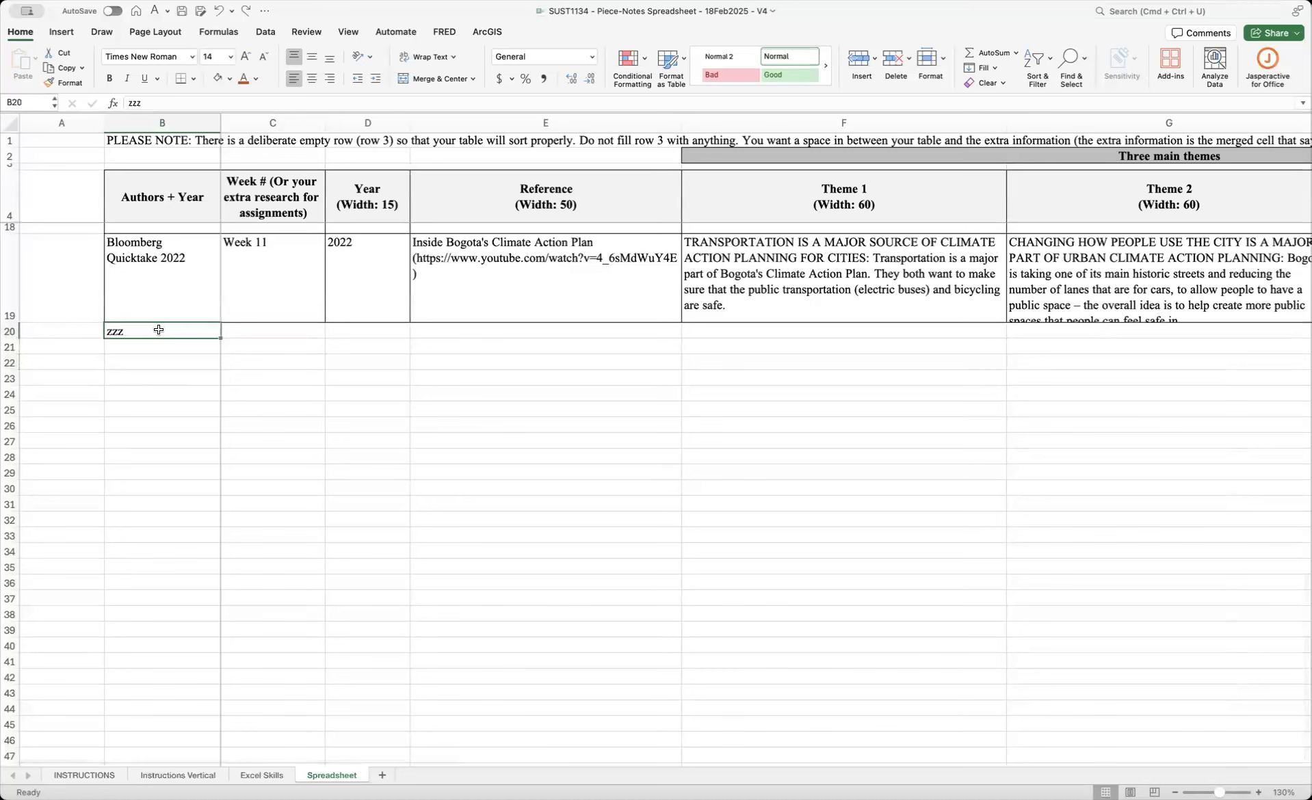
- Copy the zzz placeholder from B20 and paste it cell by cell into C20 through M20
key("super+c")
left_click(272, 331)
key("super+v")
left_click(367, 331)
key("super+v")
left_click(536, 334)
key("super+v")
left_click(787, 332)
key("super+v")
left_click(1087, 332)
key("super+v")
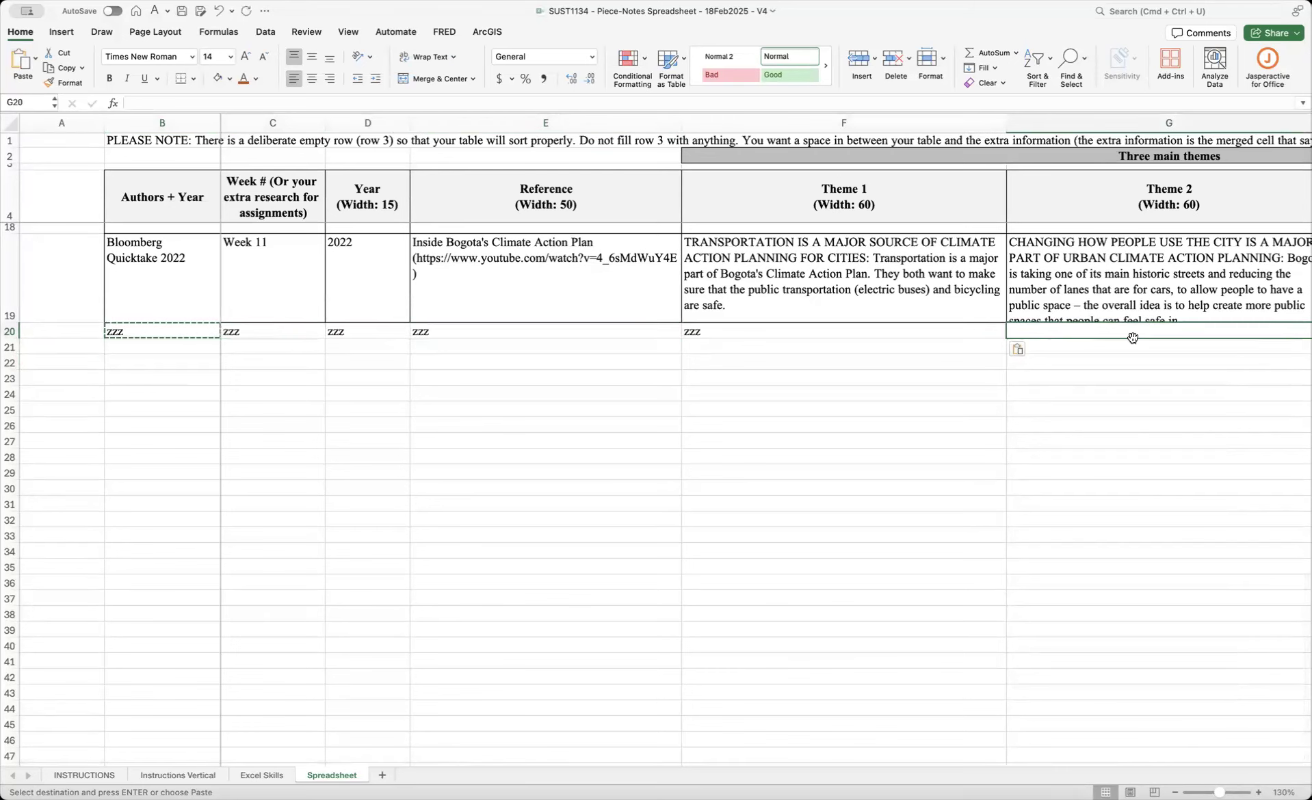
key("Right")
key("super+v")
key("Right")
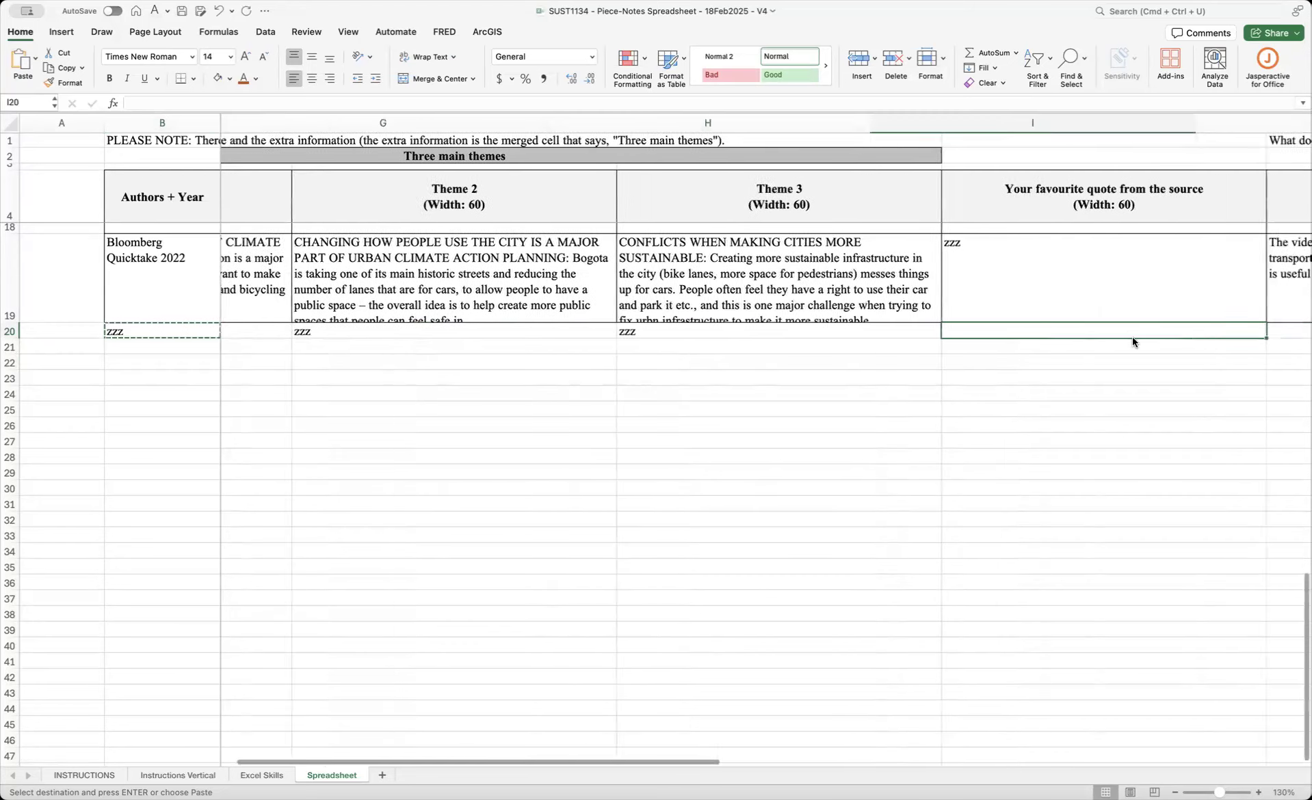
key("super+v")
key("Right")
key("super+v")
key("Right")
key("super+v")
key("Right")
key("super+v")
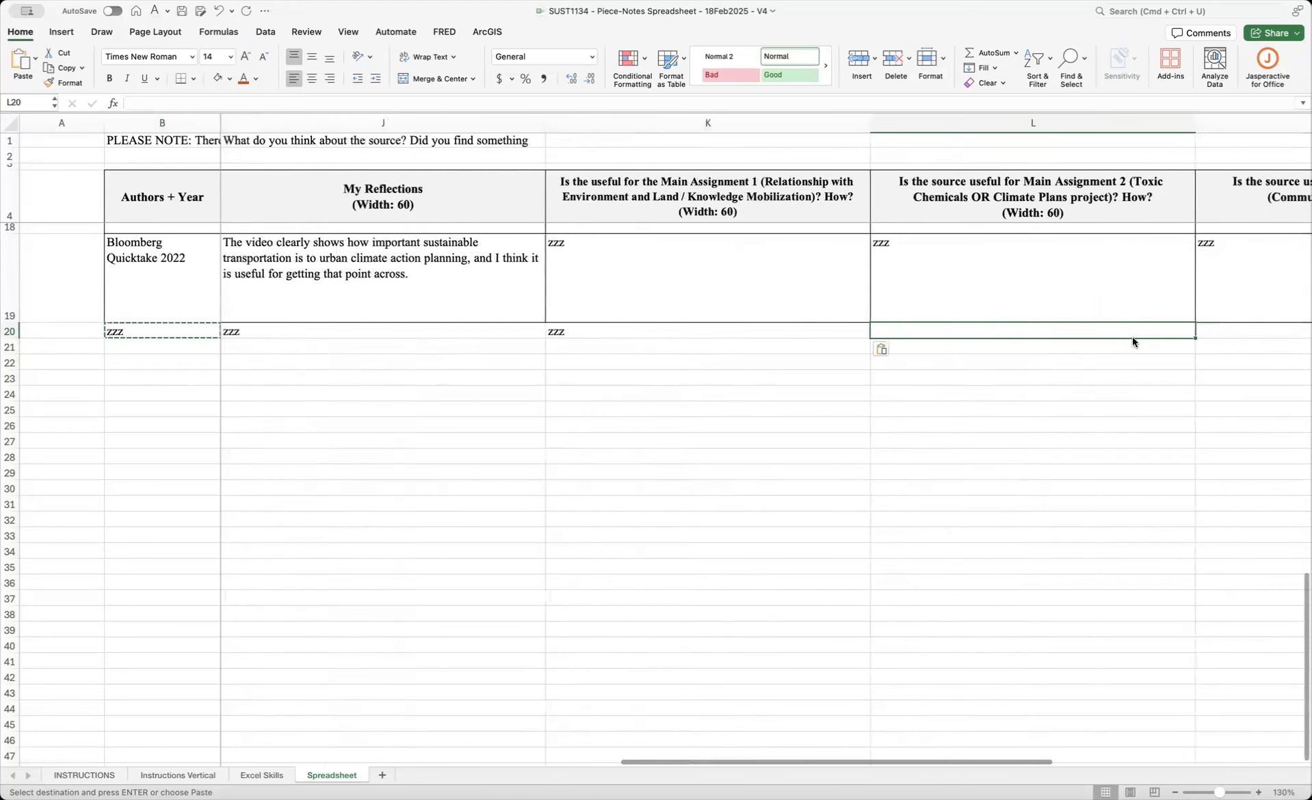
key("Right")
key("super+v")
- Return to the start of row 20 and cancel the copy selection on B20
key("Left")
key("Left")
key("Left")
key("Left")
key("Left")
key("Left")
key("Left")
key("Left")
key("Left")
key("Left")
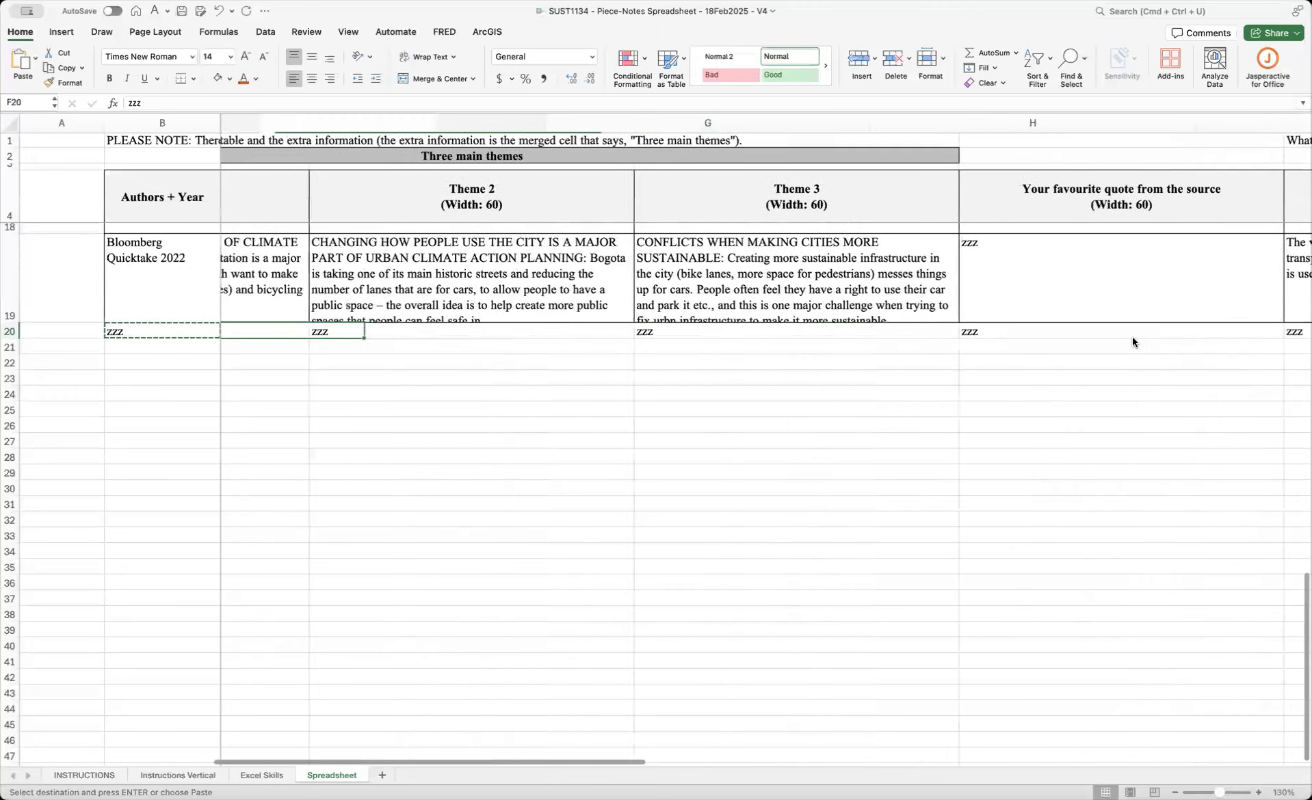
key("Left")
key("Escape")
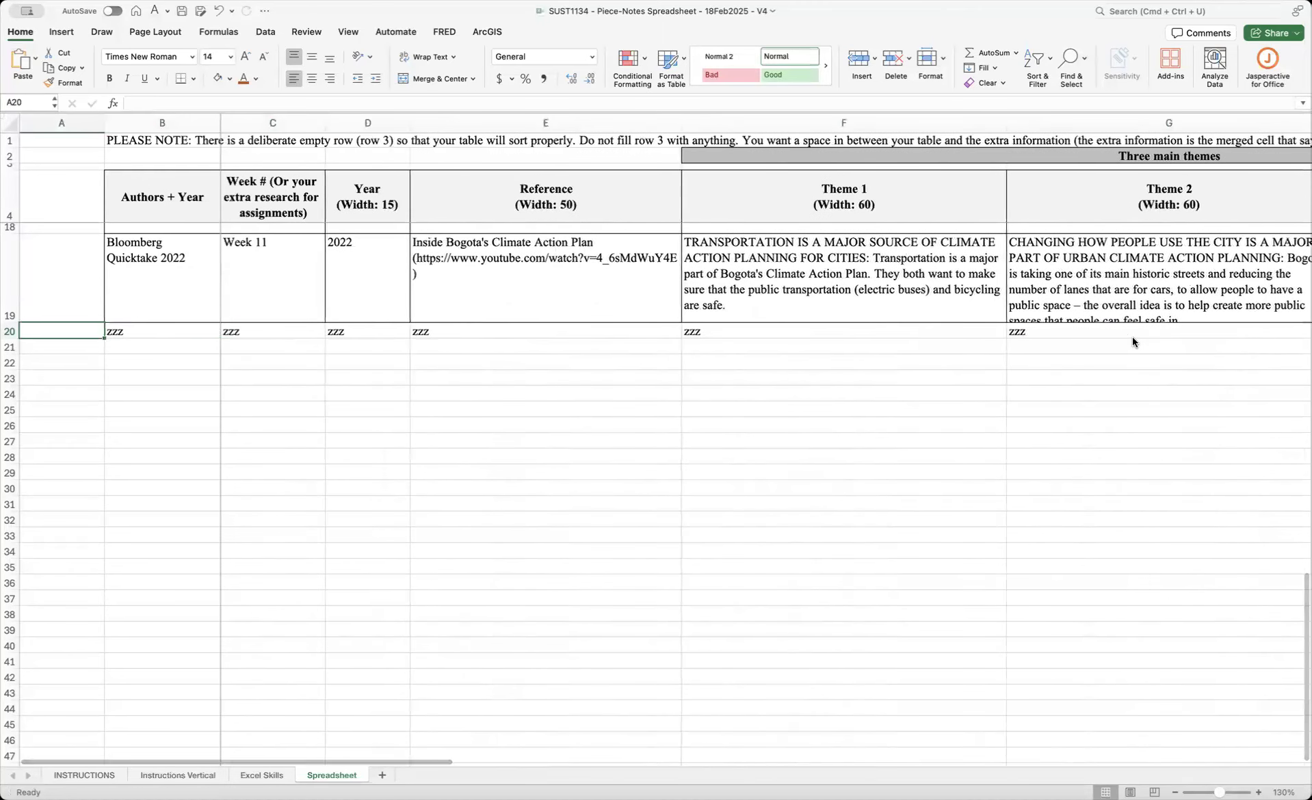
key("Down")
key("Up")
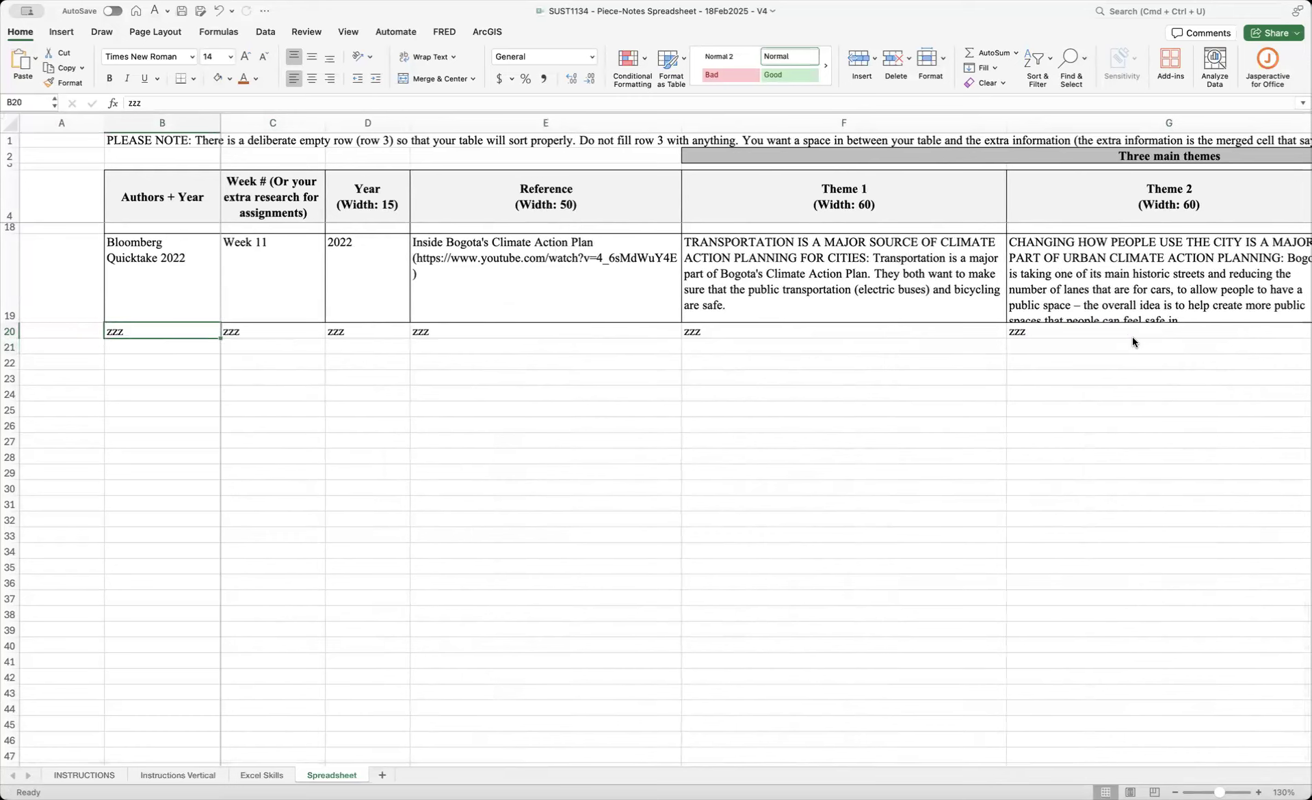
left_click(316, 458)
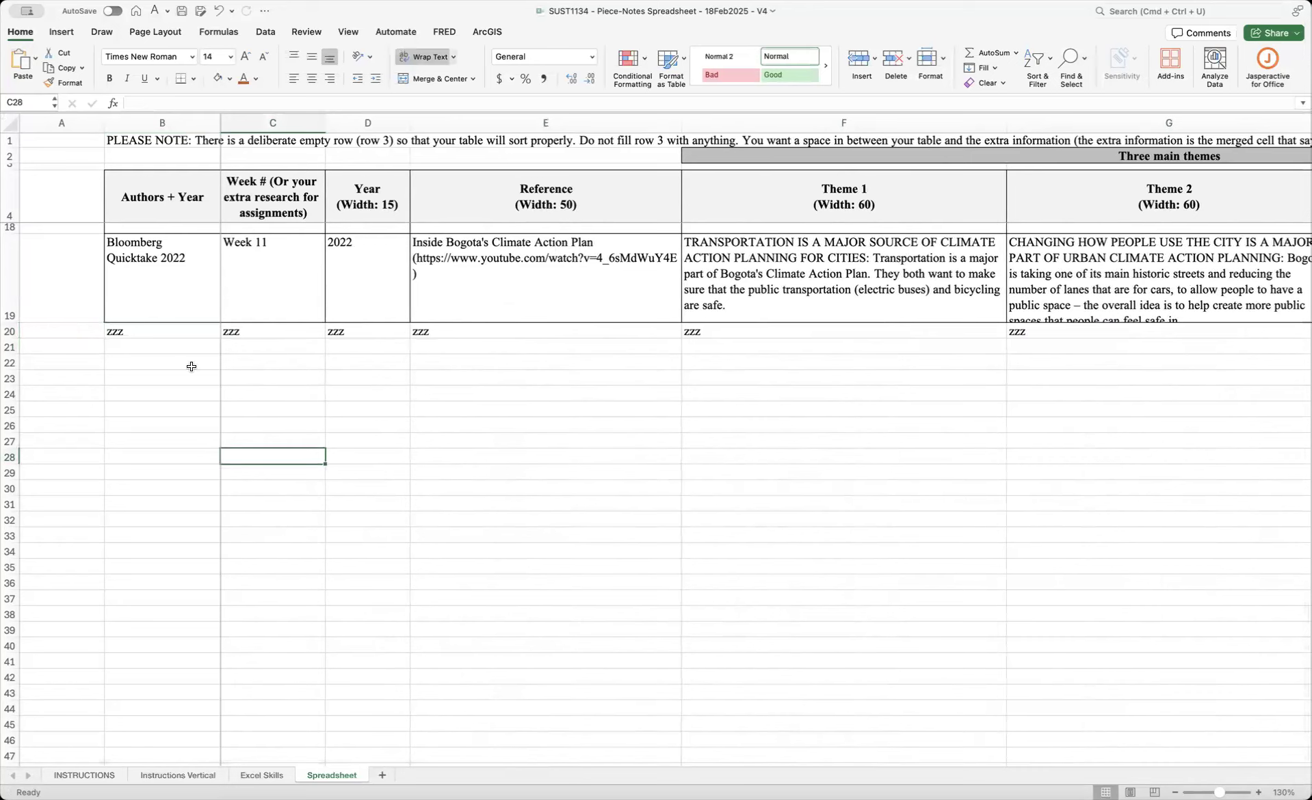
- Apply borders to all sides of every cell in B20:M20
left_click(176, 332)
left_click_drag(222, 334, 1265, 329)
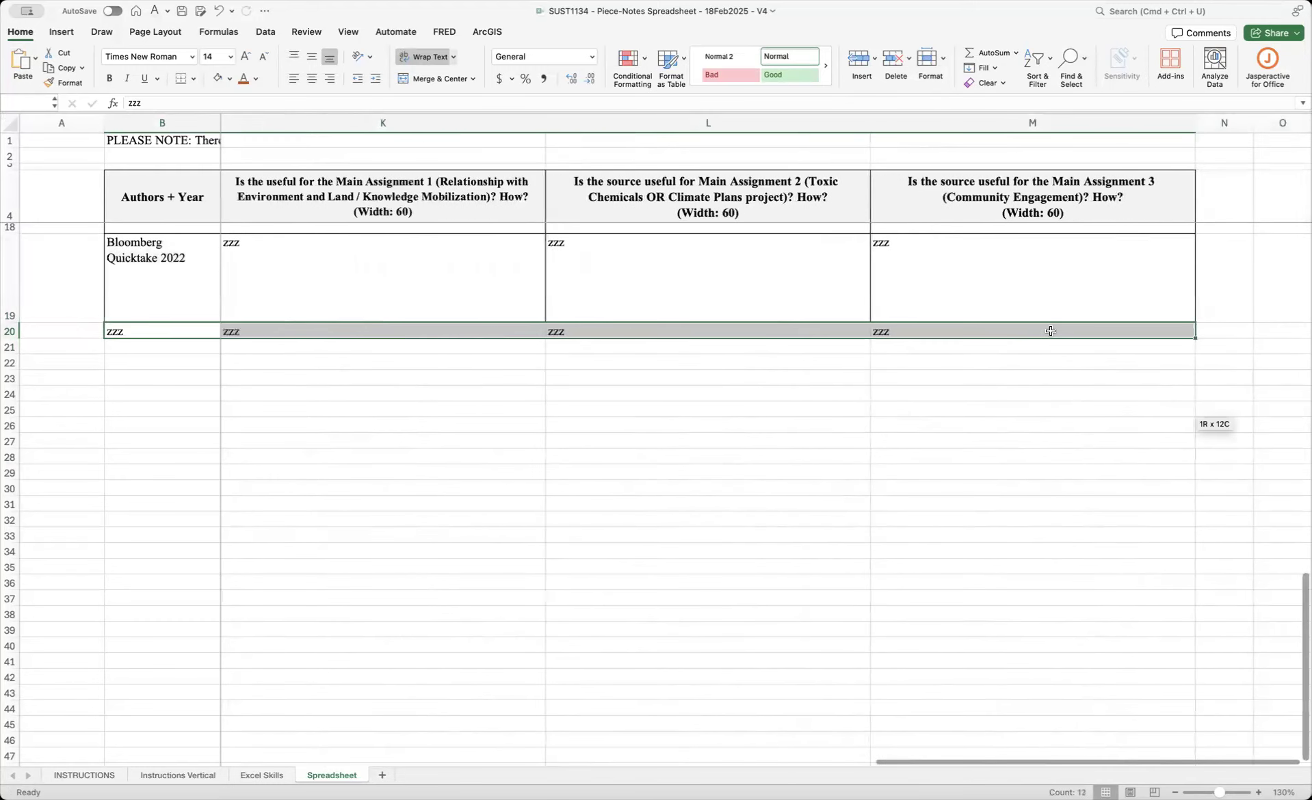
left_click_drag(1051, 331, 1051, 332)
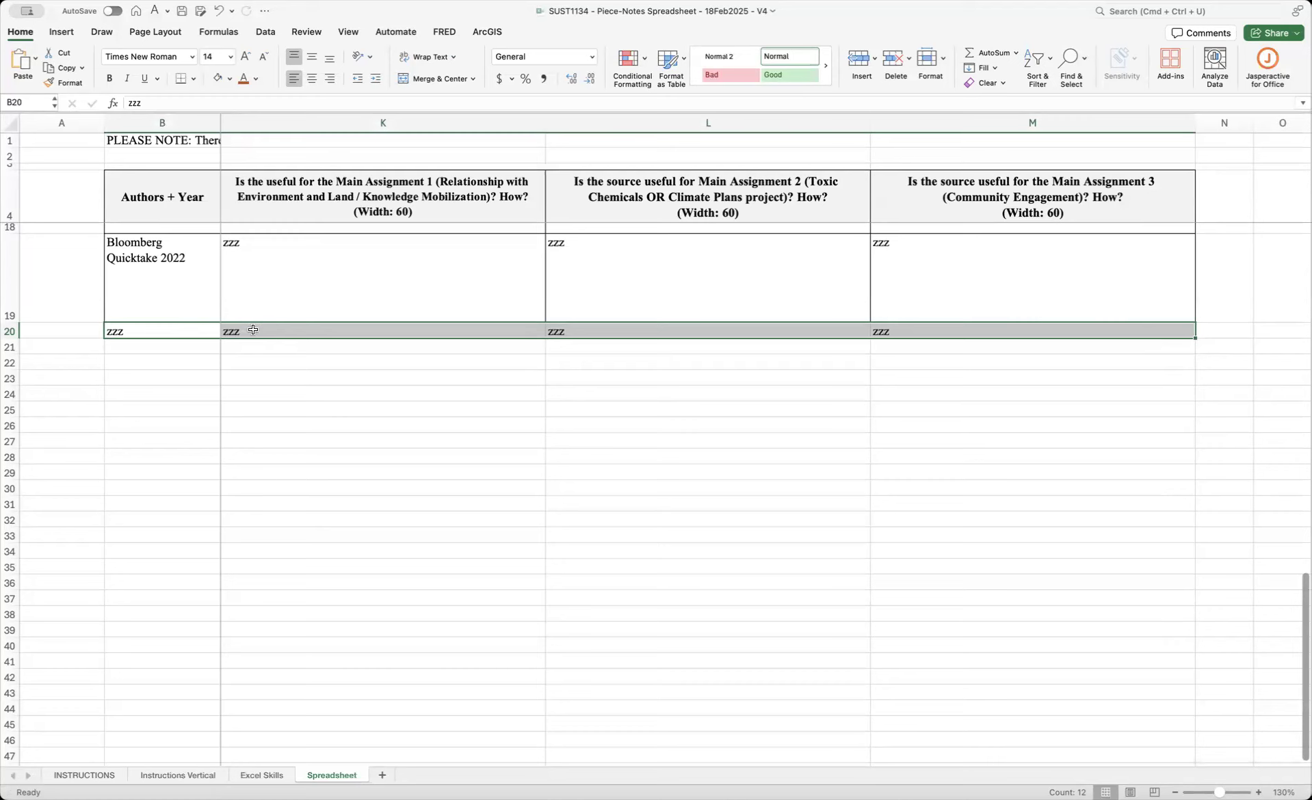
left_click(193, 81)
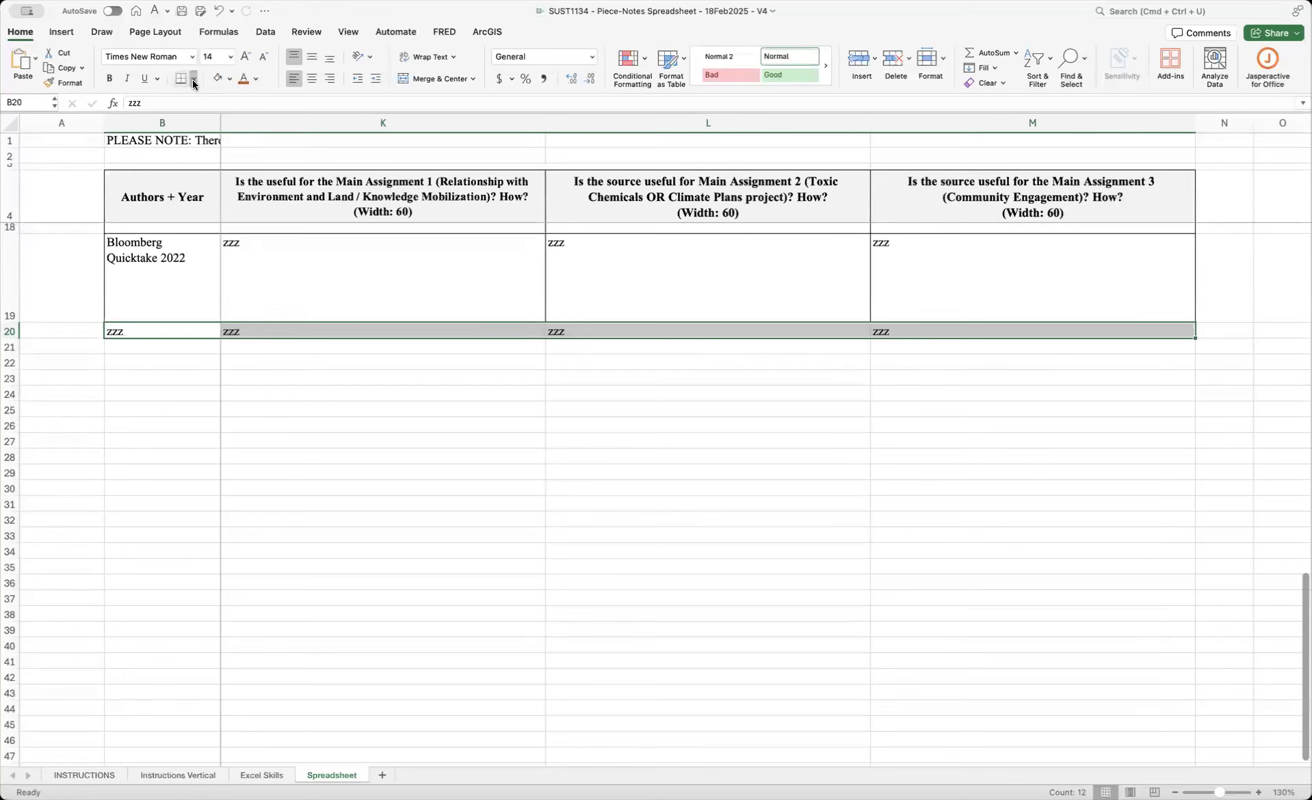
left_click(234, 204)
left_click(439, 472)
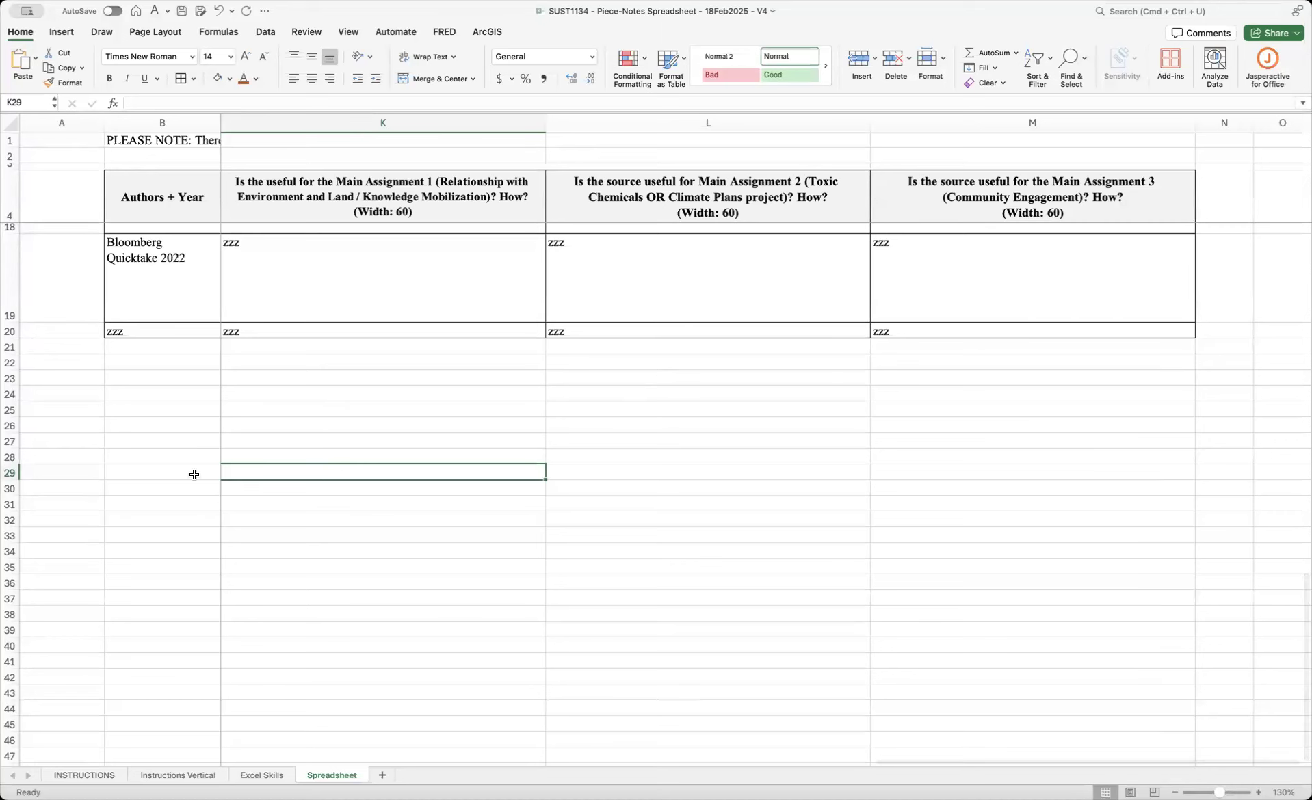
left_click(167, 330)
scroll(175, 363, "left", 10)
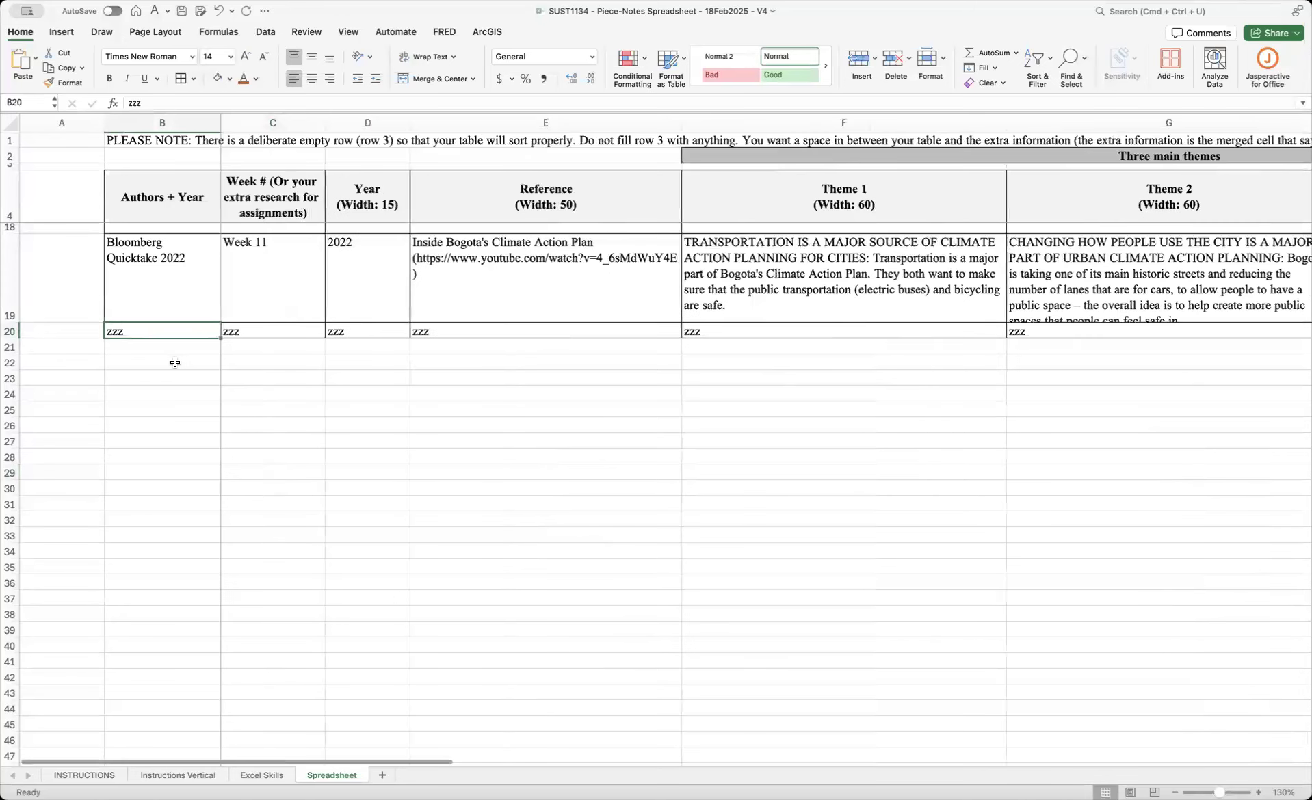
left_click(284, 501)
left_click_drag(146, 331, 1090, 327)
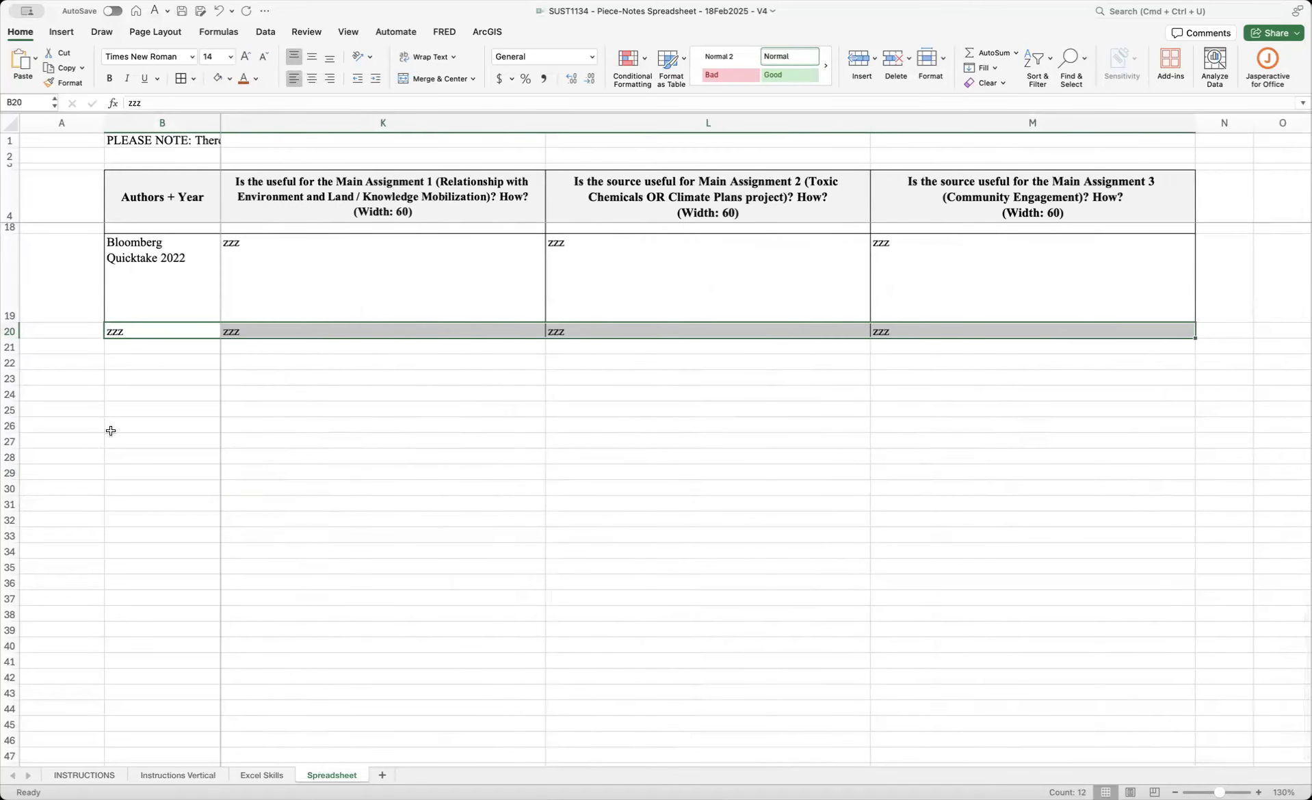
left_click(164, 337)
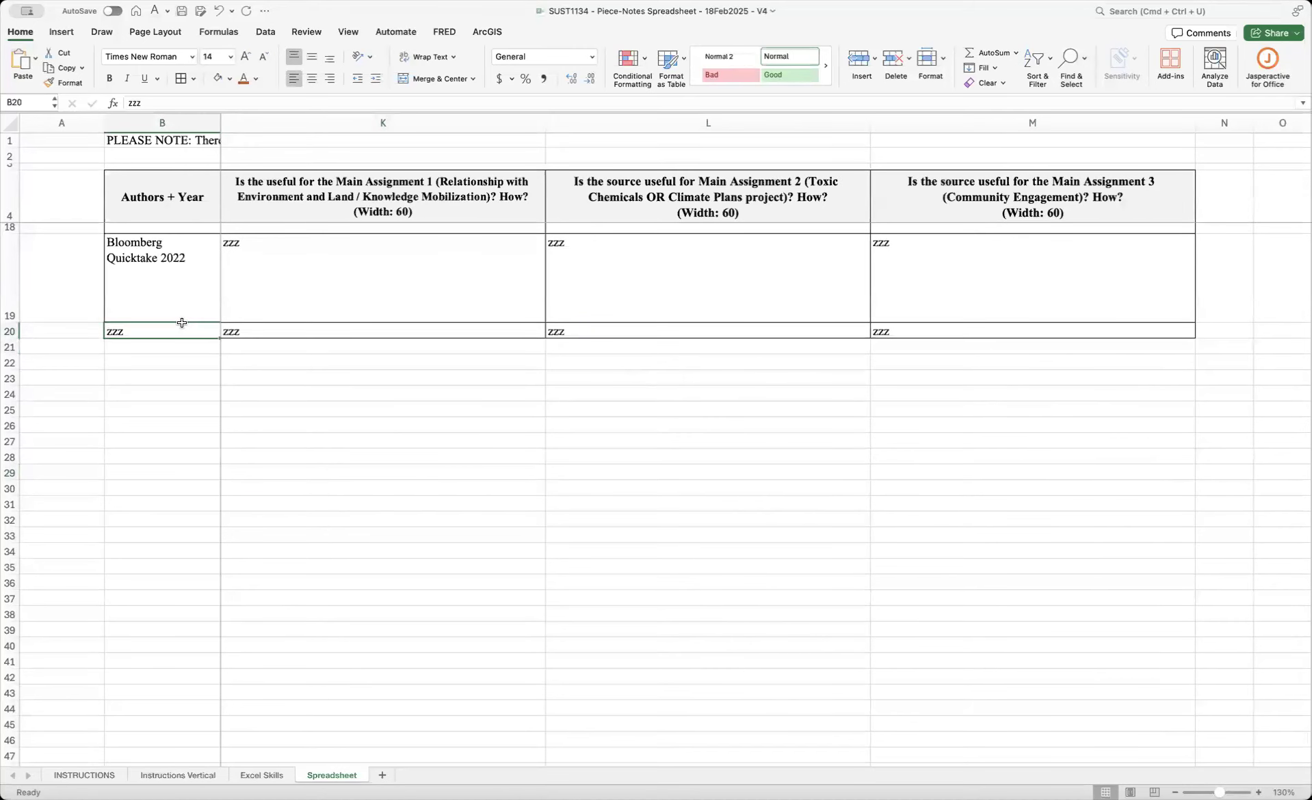
left_click(391, 487)
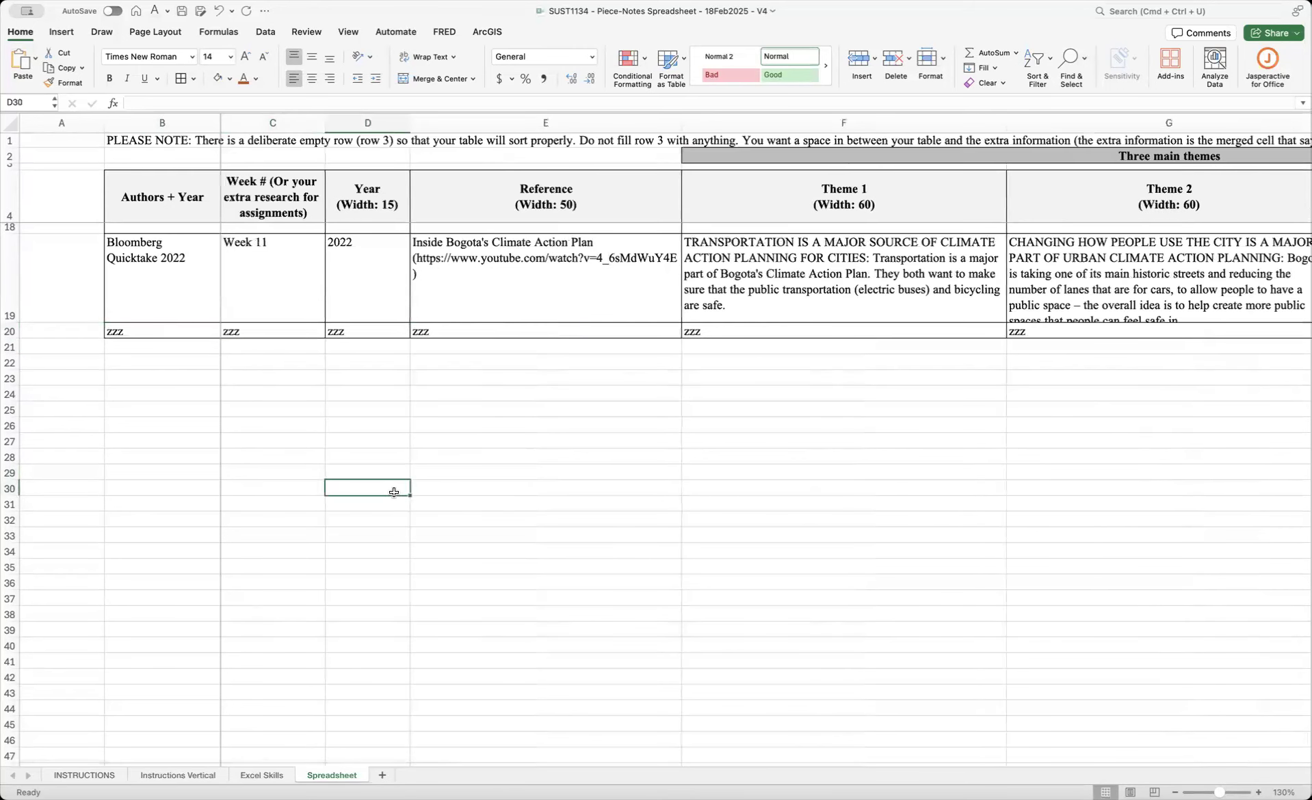
- Fill the bordered zzz placeholders in B20:M20 down to row 70
left_click(204, 333)
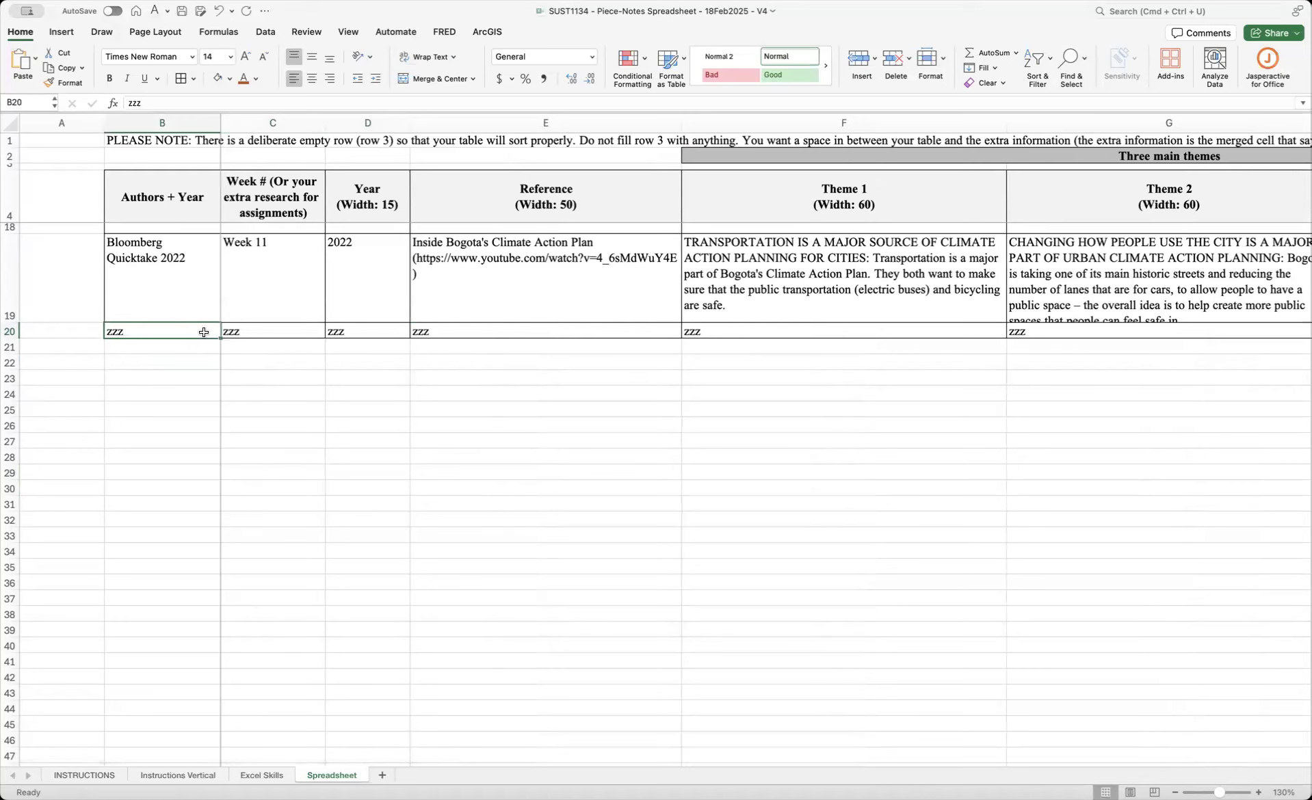
key("ctrl+shift+Right")
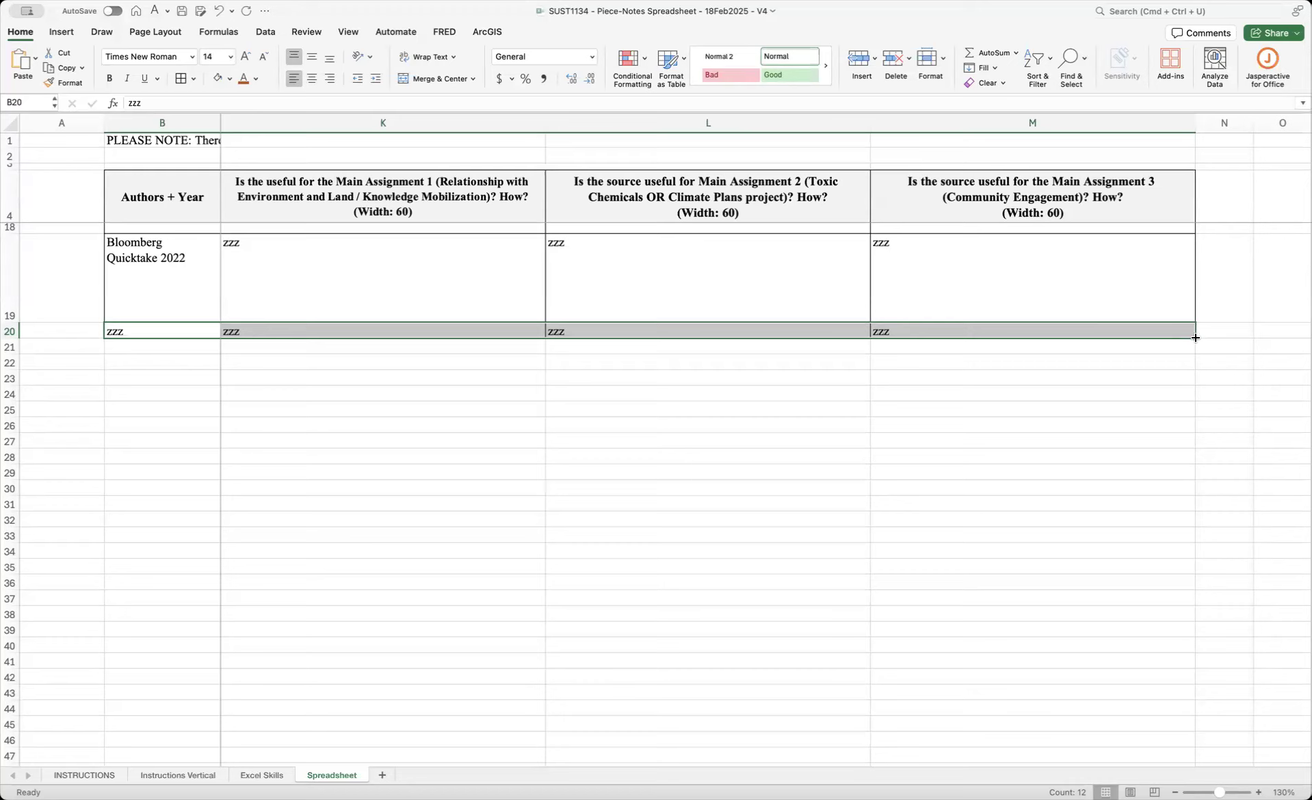
left_click_drag(1195, 338, 1184, 759)
mouse_move(1170, 700)
left_mouse_down()
mouse_move(1192, 765)
mouse_move(1186, 776)
mouse_move(1171, 721)
mouse_move(1174, 778)
mouse_move(1151, 681)
left_mouse_up()
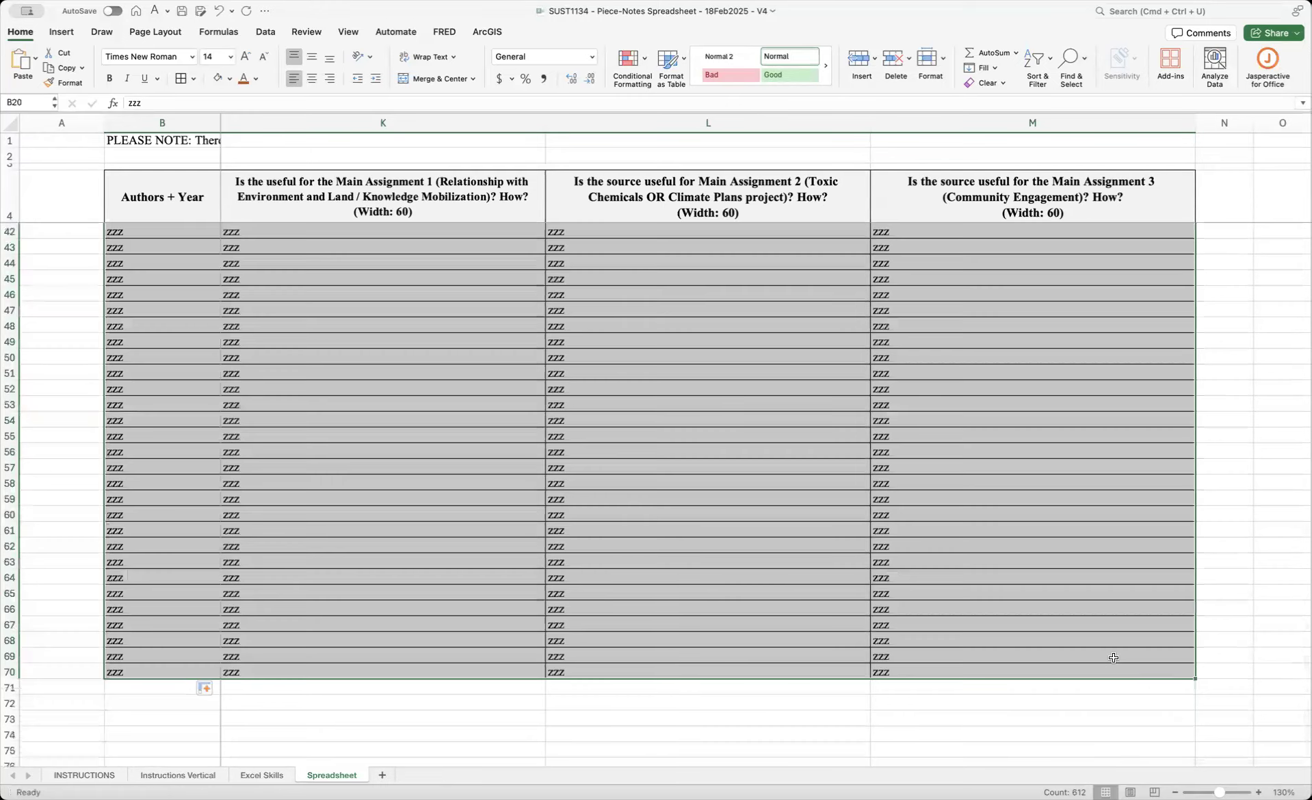
- Review the filled placeholder rows up to row 20 and compare their height with the table rows above
left_click(194, 330)
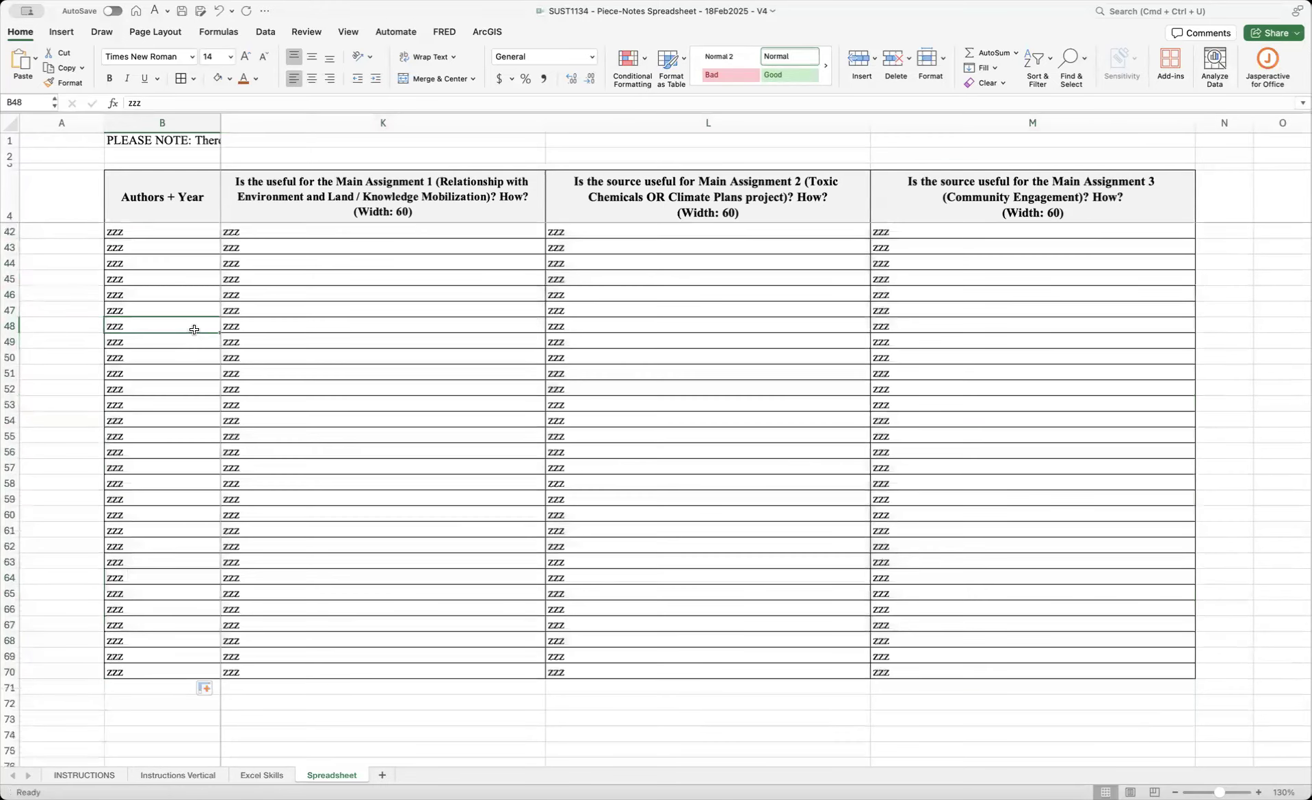
key("Up")
key("Up")
key("Up")
key("Up")
key("Up")
key("Up")
key("Up")
key("Up")
key("Up")
key("Up")
key("Up")
key("Up")
key("Up")
key("Up")
key("Up")
key("Up")
key("Up")
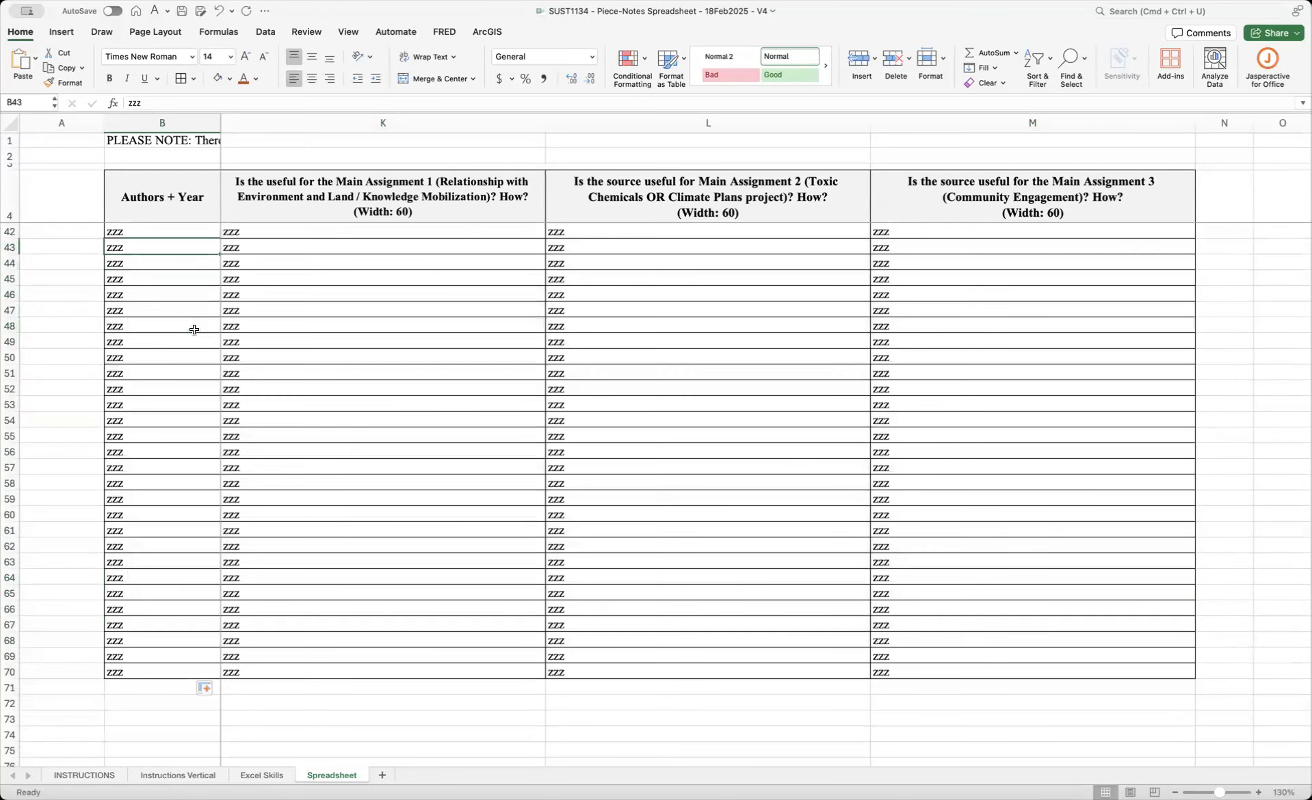
key("Up")
key("Up")
key("Up")
key("Up")
key("Up")
key("Up")
key("Up")
key("Up")
key("Up")
key("Up")
key("Up")
key("Up")
key("Up")
key("Up")
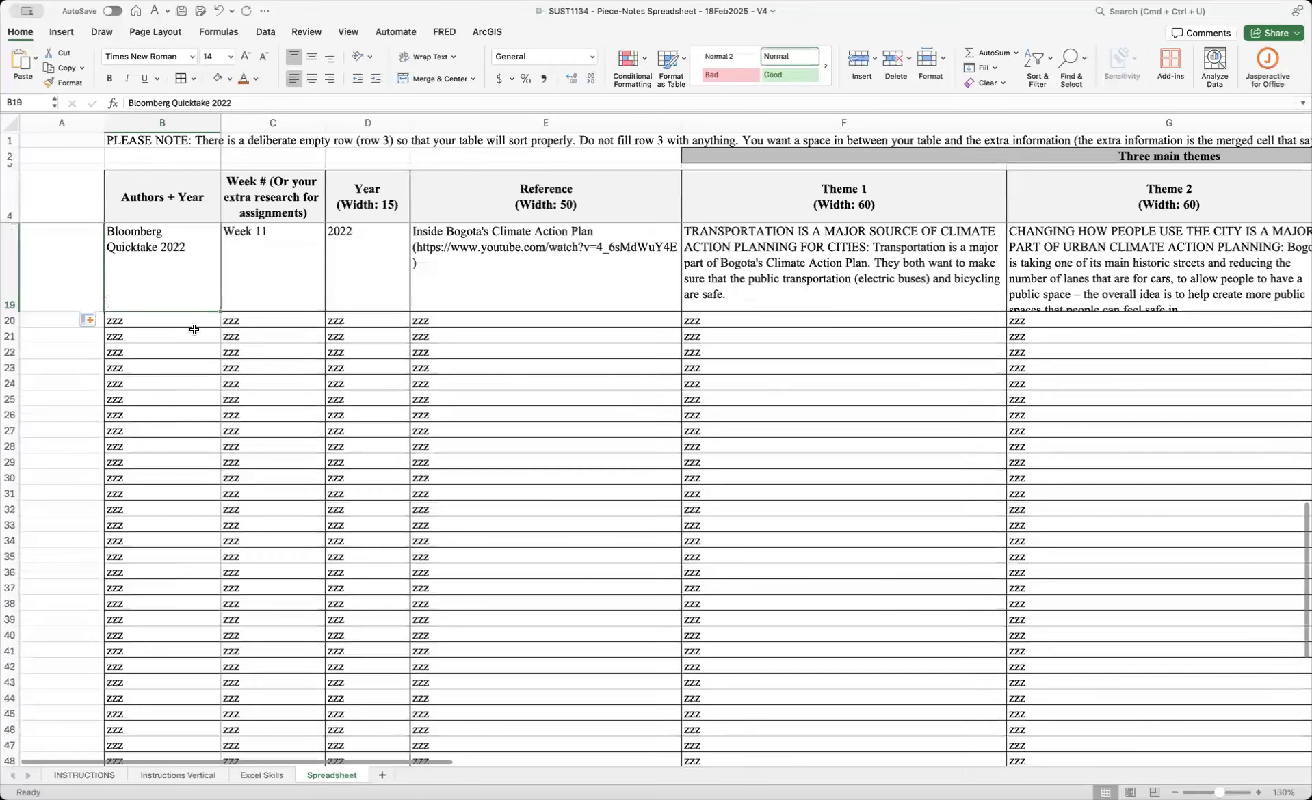
key("Down")
left_click(463, 435)
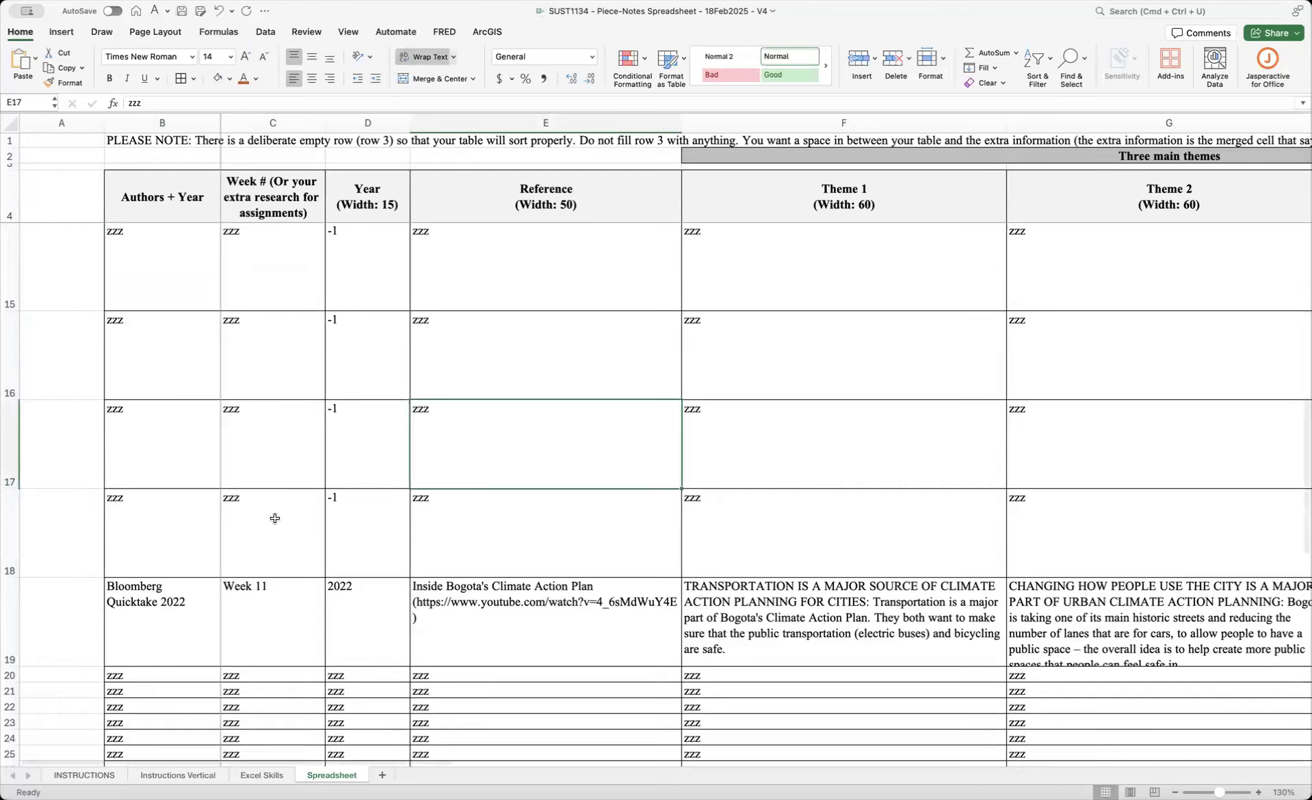
scroll(274, 517, "down", 2)
scroll(381, 608, "down", 5)
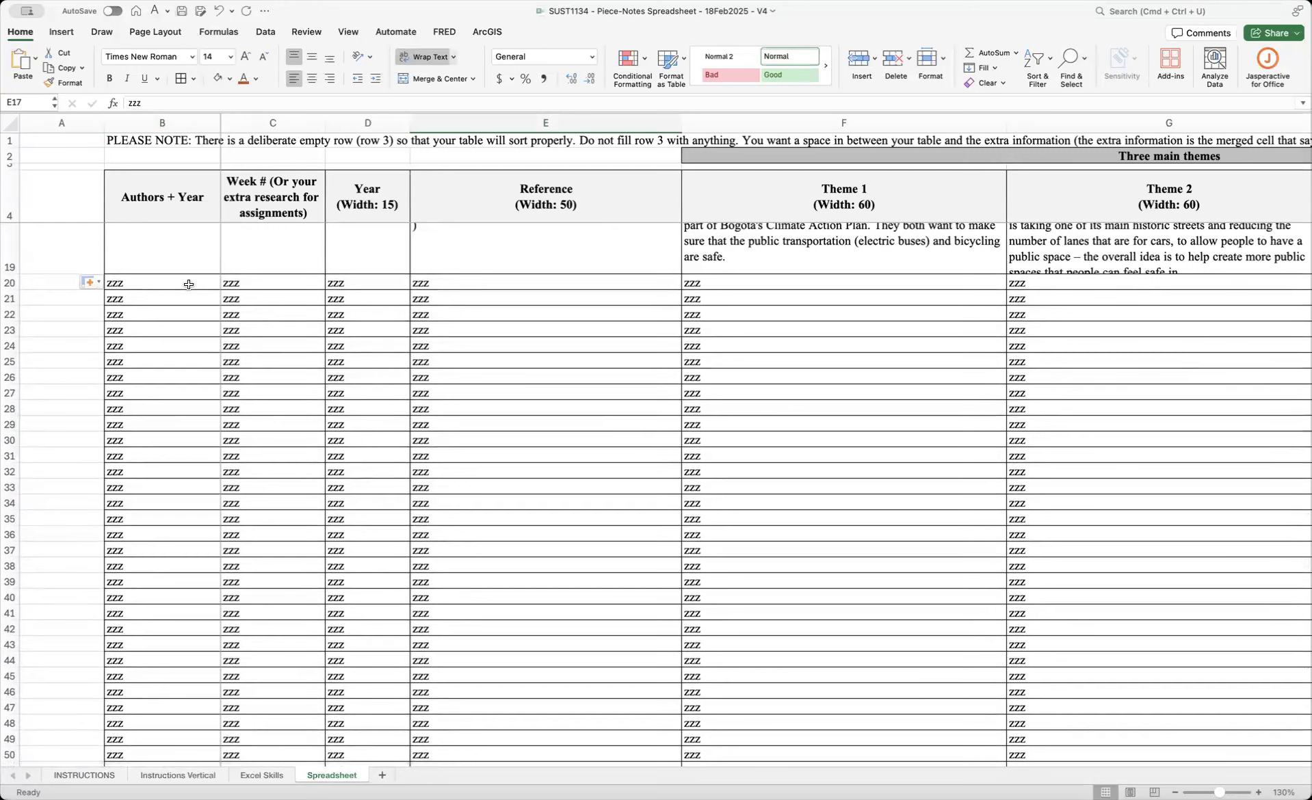
left_click_drag(189, 282, 1023, 452)
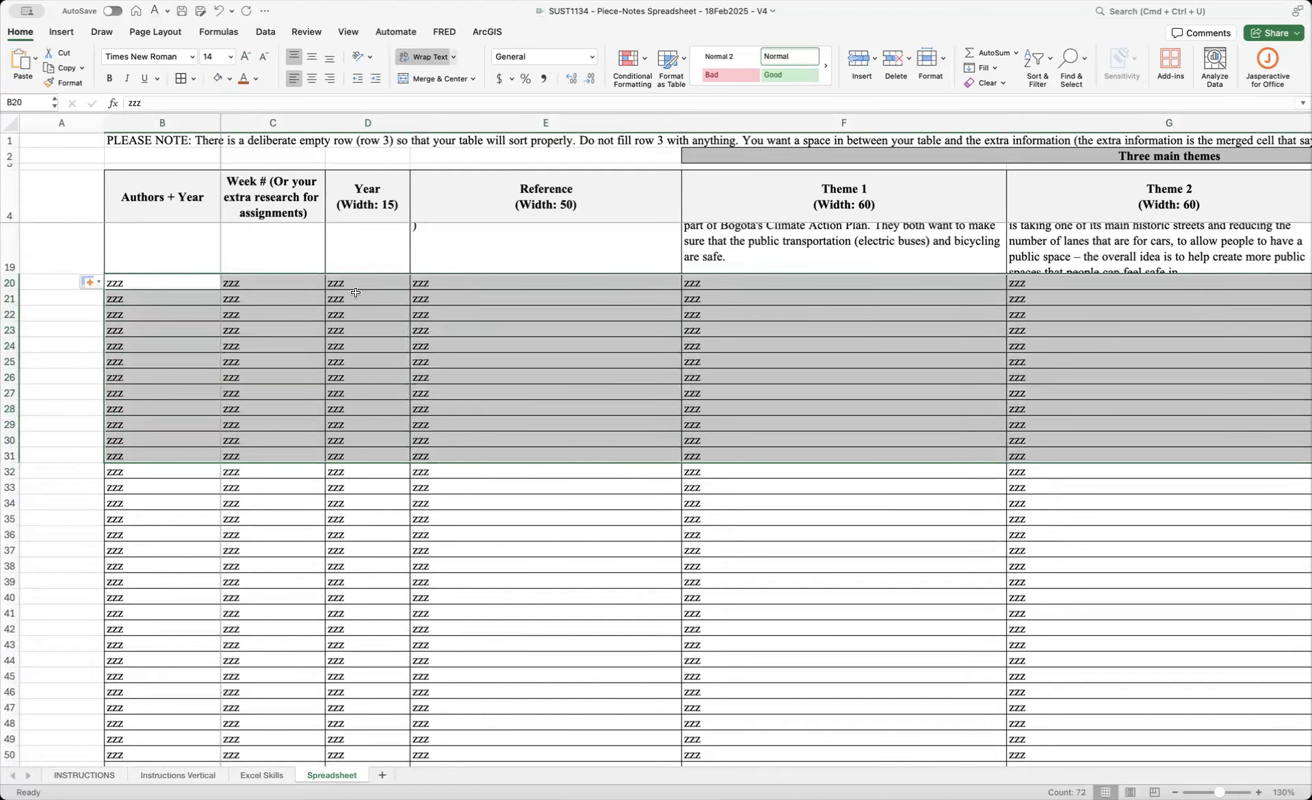
left_click(146, 316)
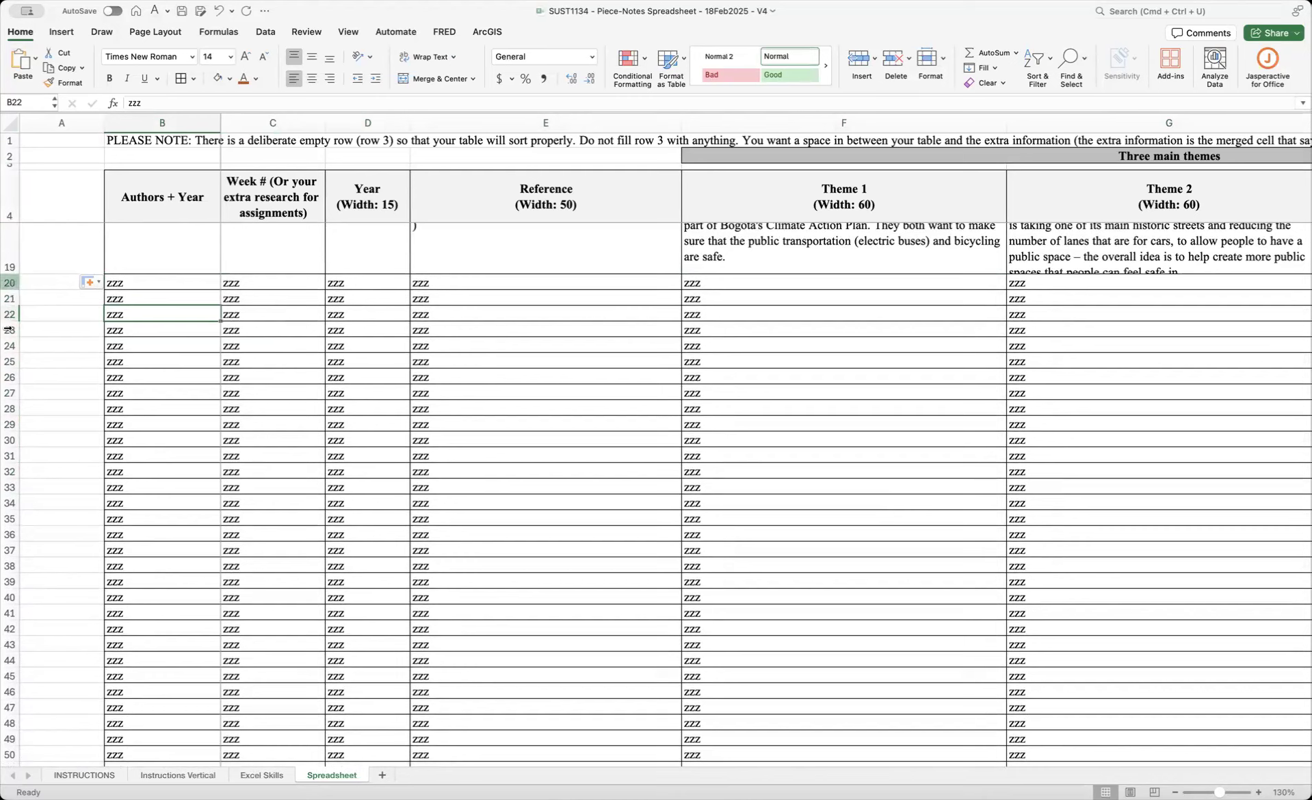
left_click(149, 287)
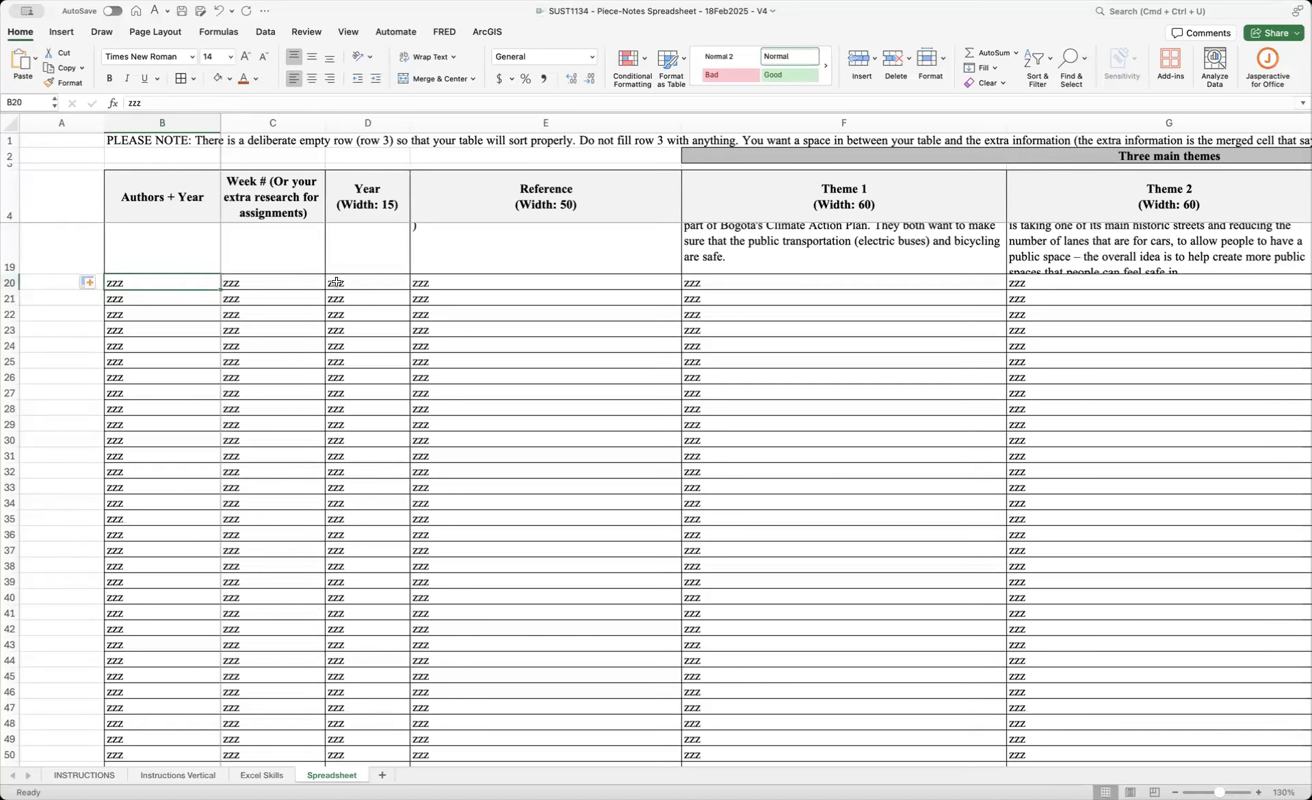
- Set the height of rows 20 through 70 to 100 pixels
left_click(8, 282)
left_click_drag(10, 284, 8, 718)
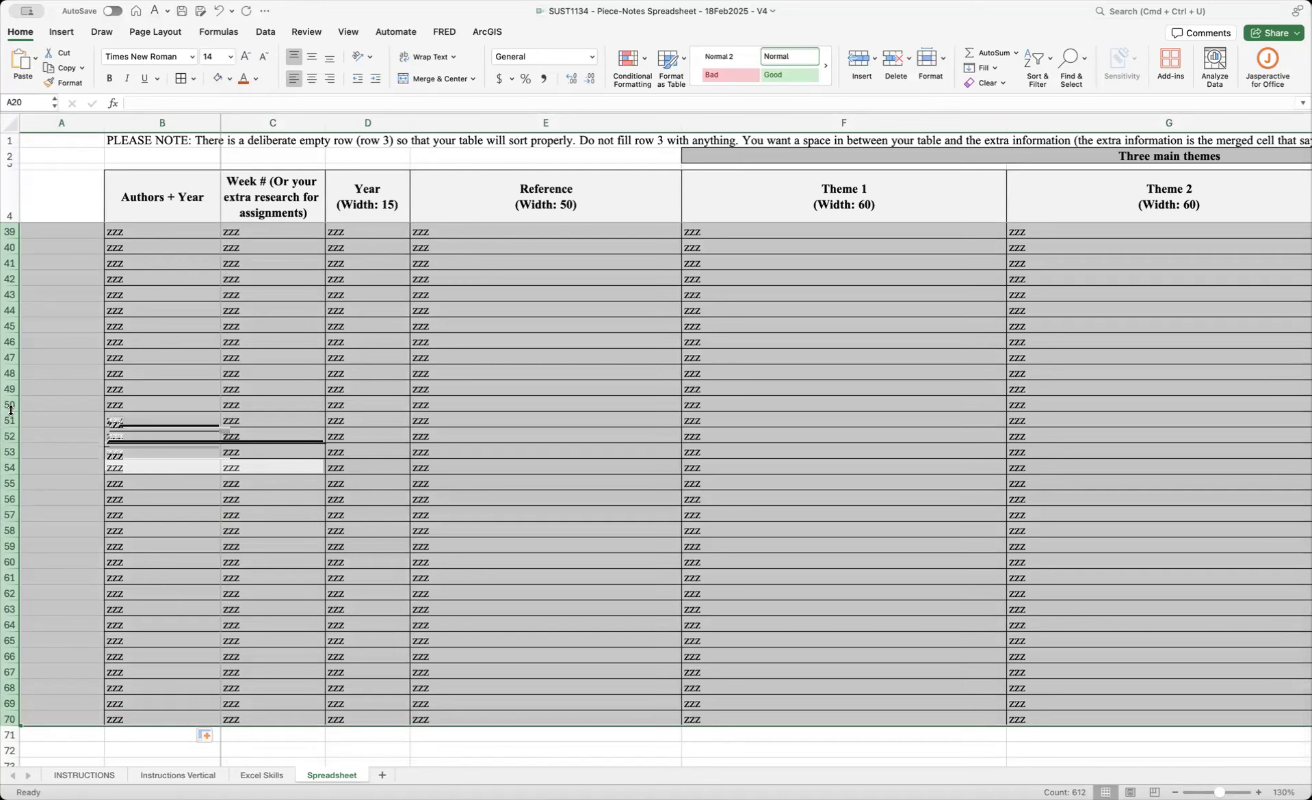
left_click_drag(10, 410, 9, 483)
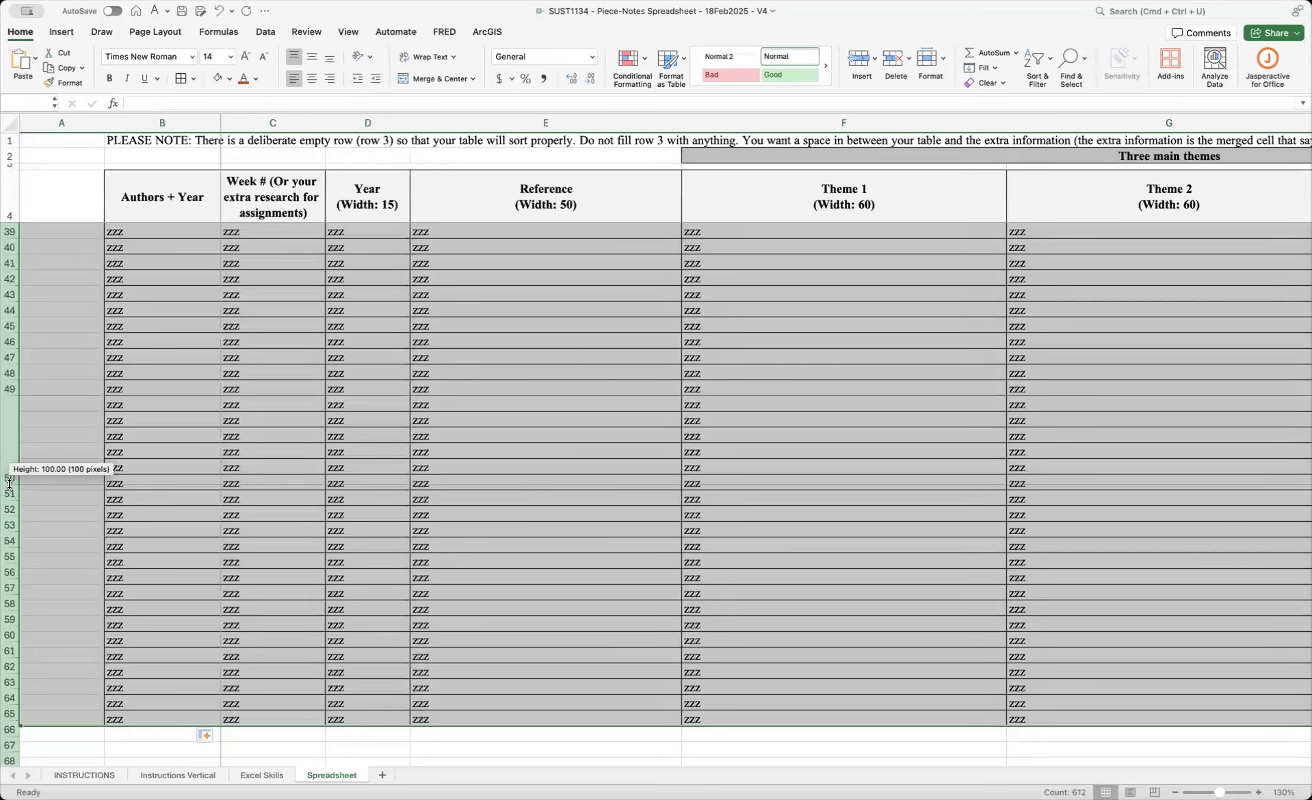
left_click_drag(10, 484, 10, 484)
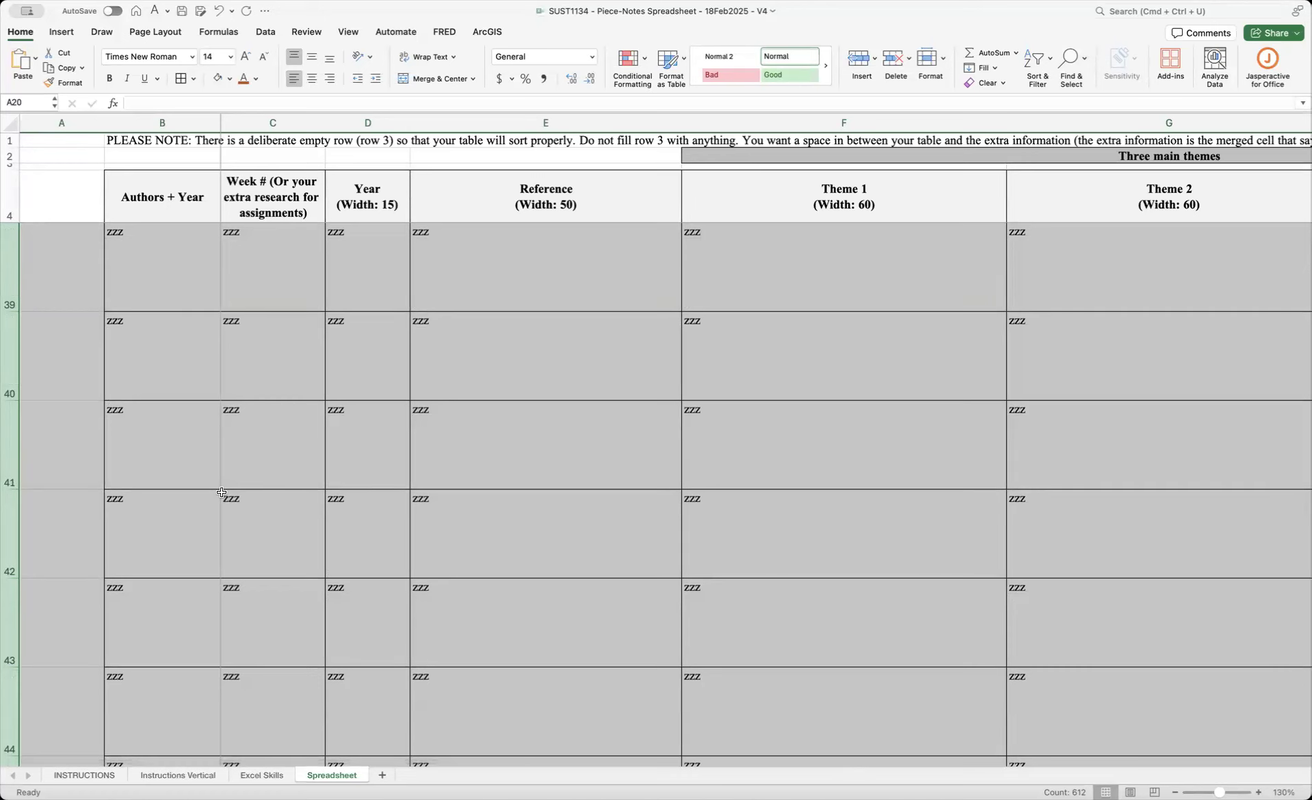
- Check the resized rows against the height of row 17 and inspect the table down to row 70
scroll(223, 493, "up", 10)
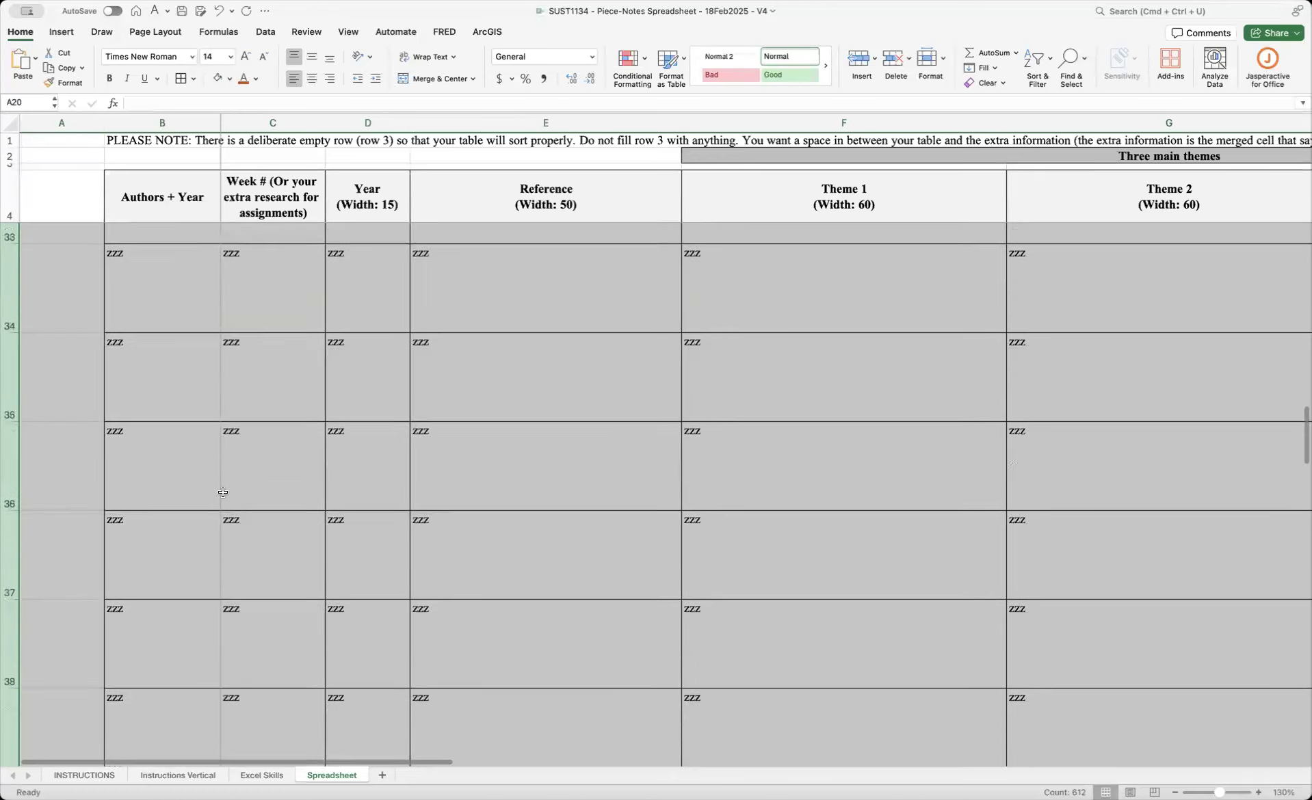
scroll(224, 494, "up", 12)
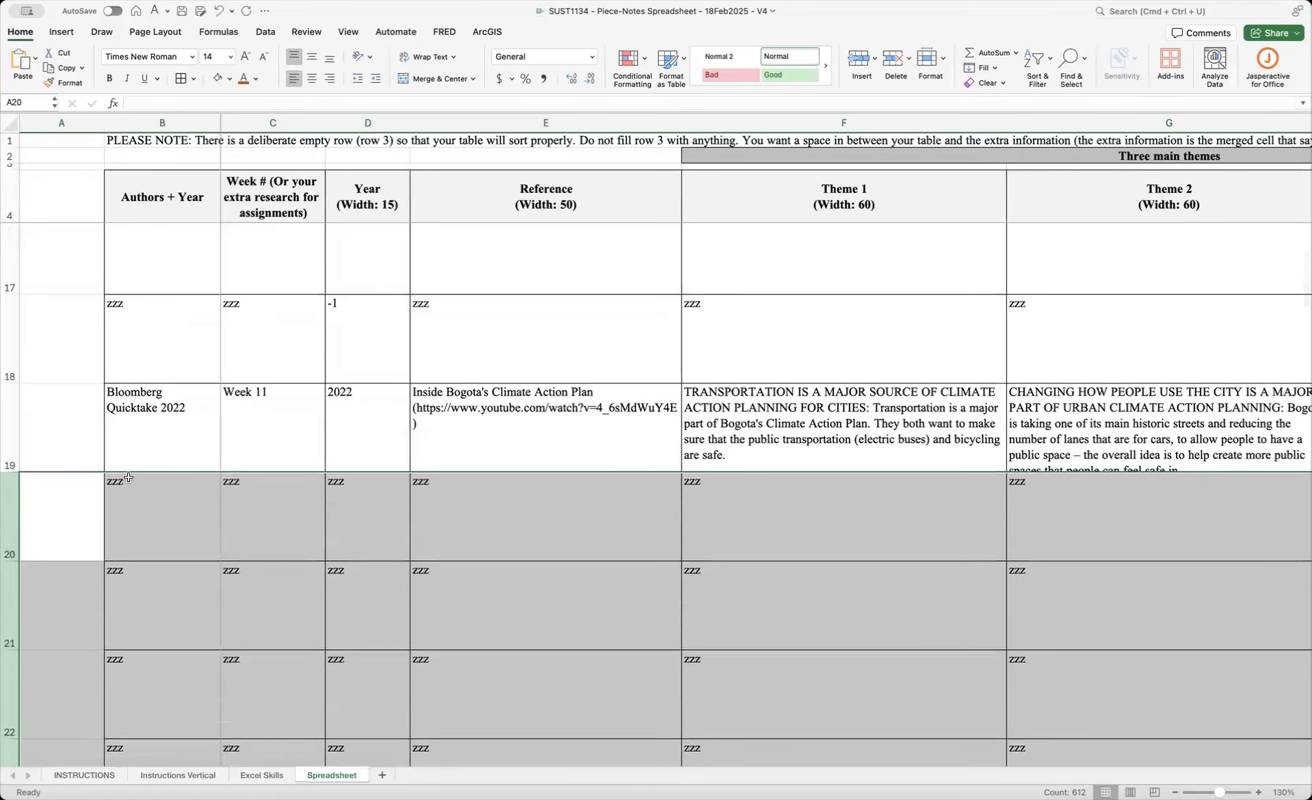
scroll(181, 363, "up", 2)
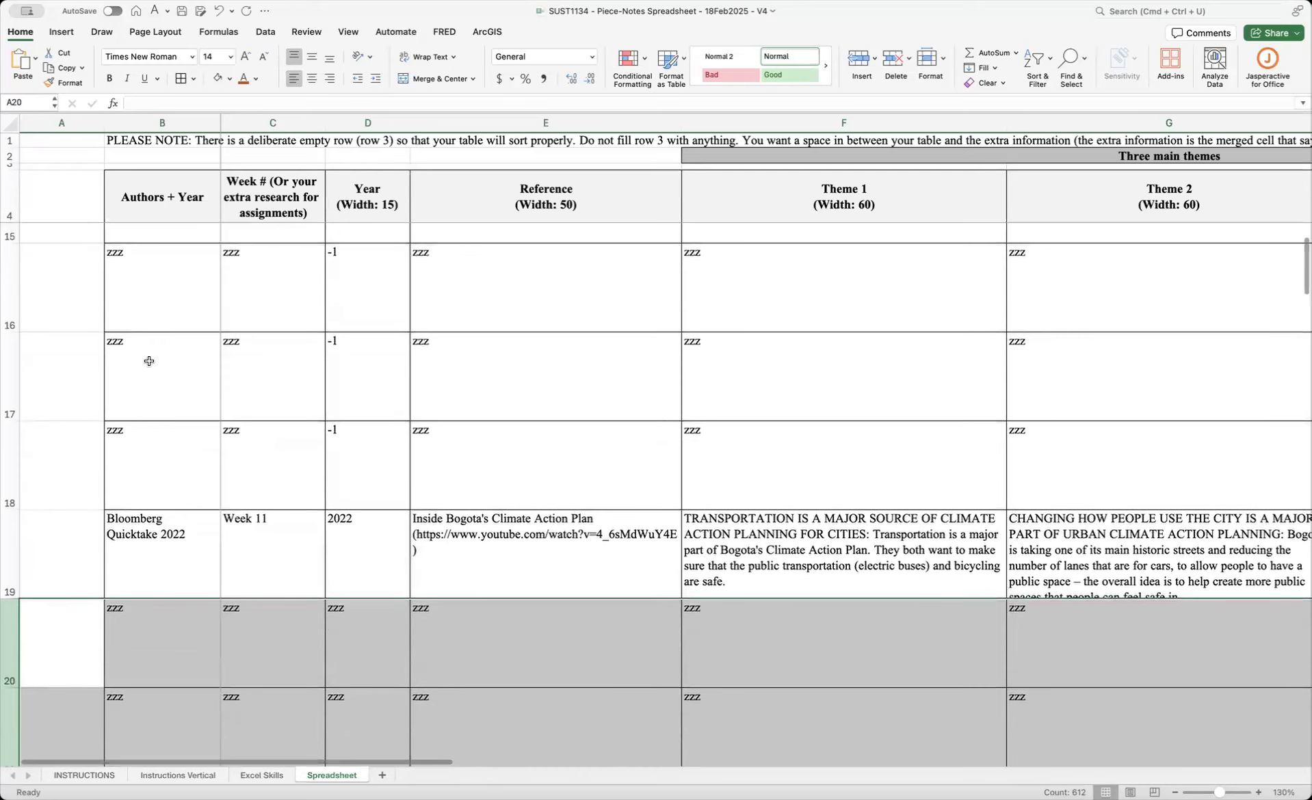
left_click(148, 361)
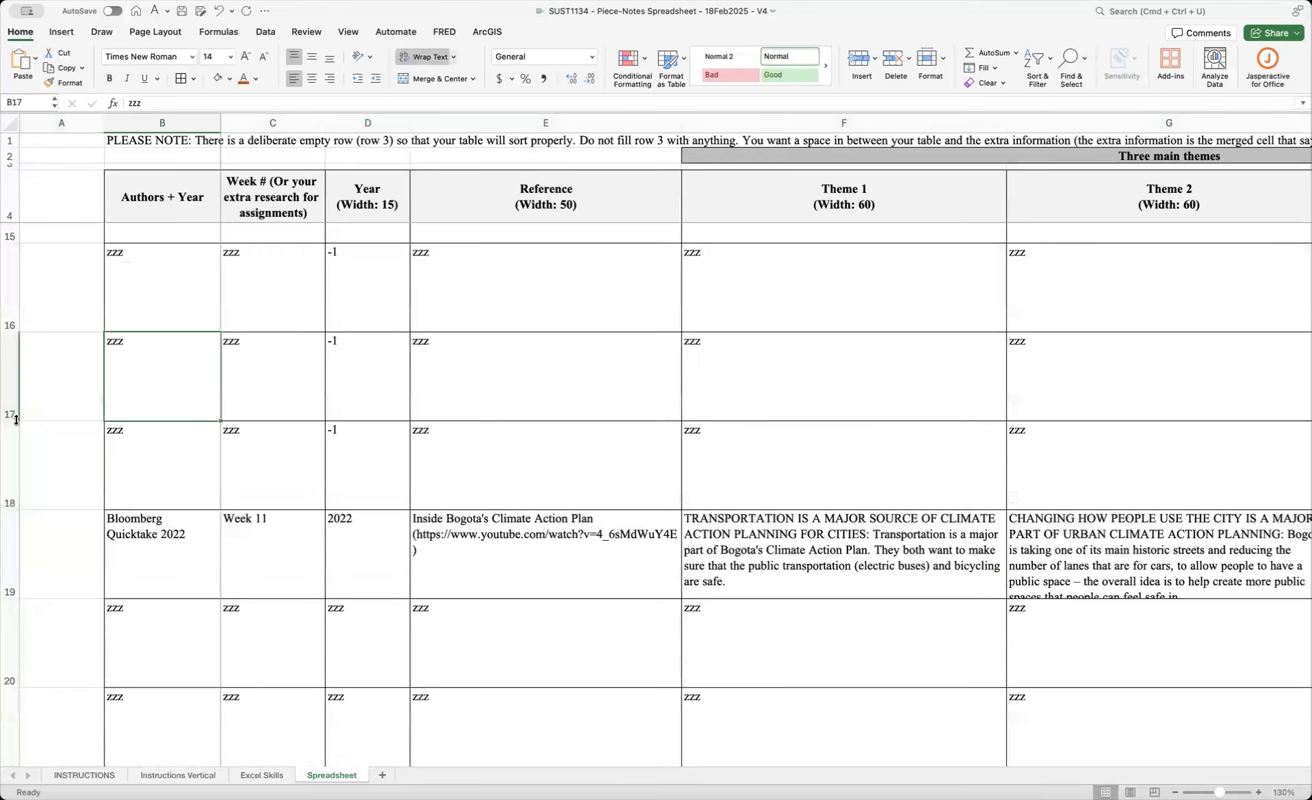
left_click_drag(9, 419, 9, 419)
scroll(141, 463, "down", 16)
scroll(149, 465, "down", 20)
scroll(151, 467, "down", 13)
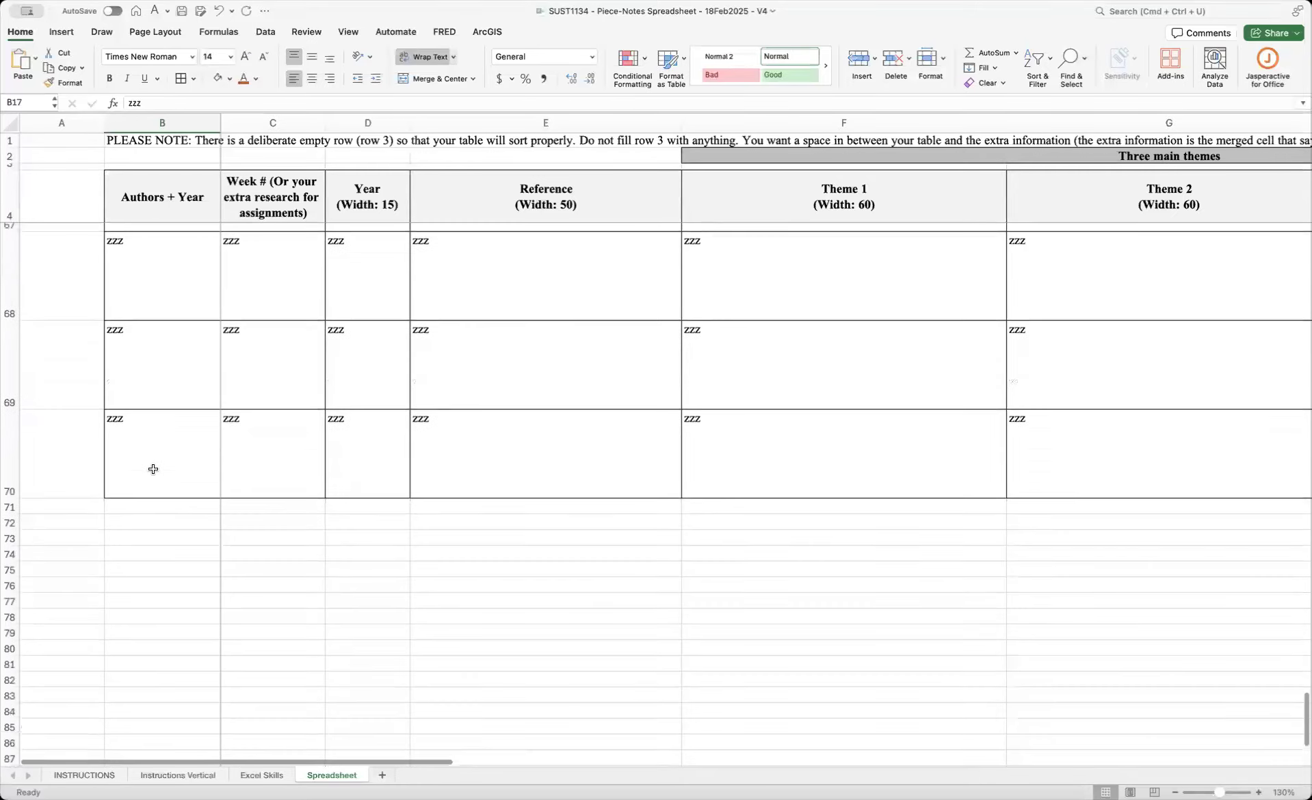
scroll(153, 469, "up", 1)
left_click(498, 538)
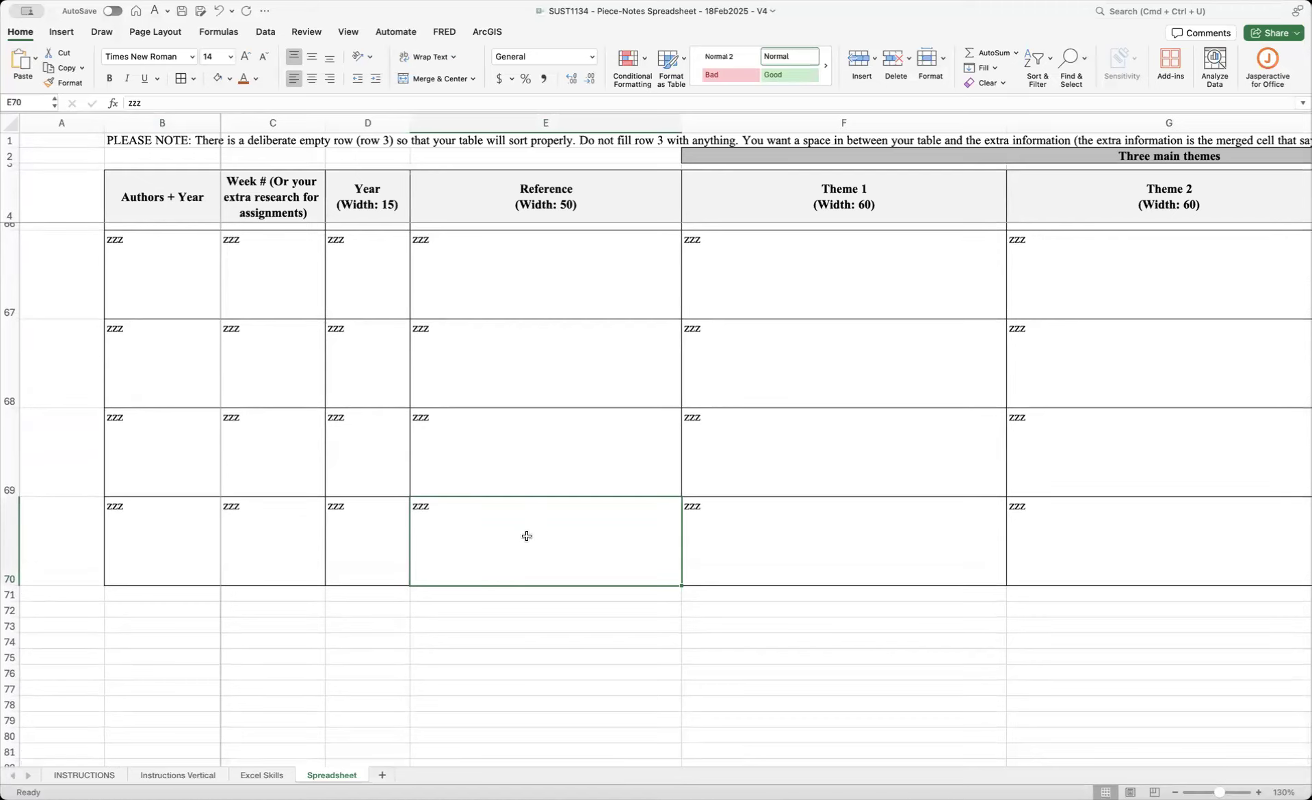
- Remove the borders from the placeholder cells B20:M70
key("ctrl+Right")
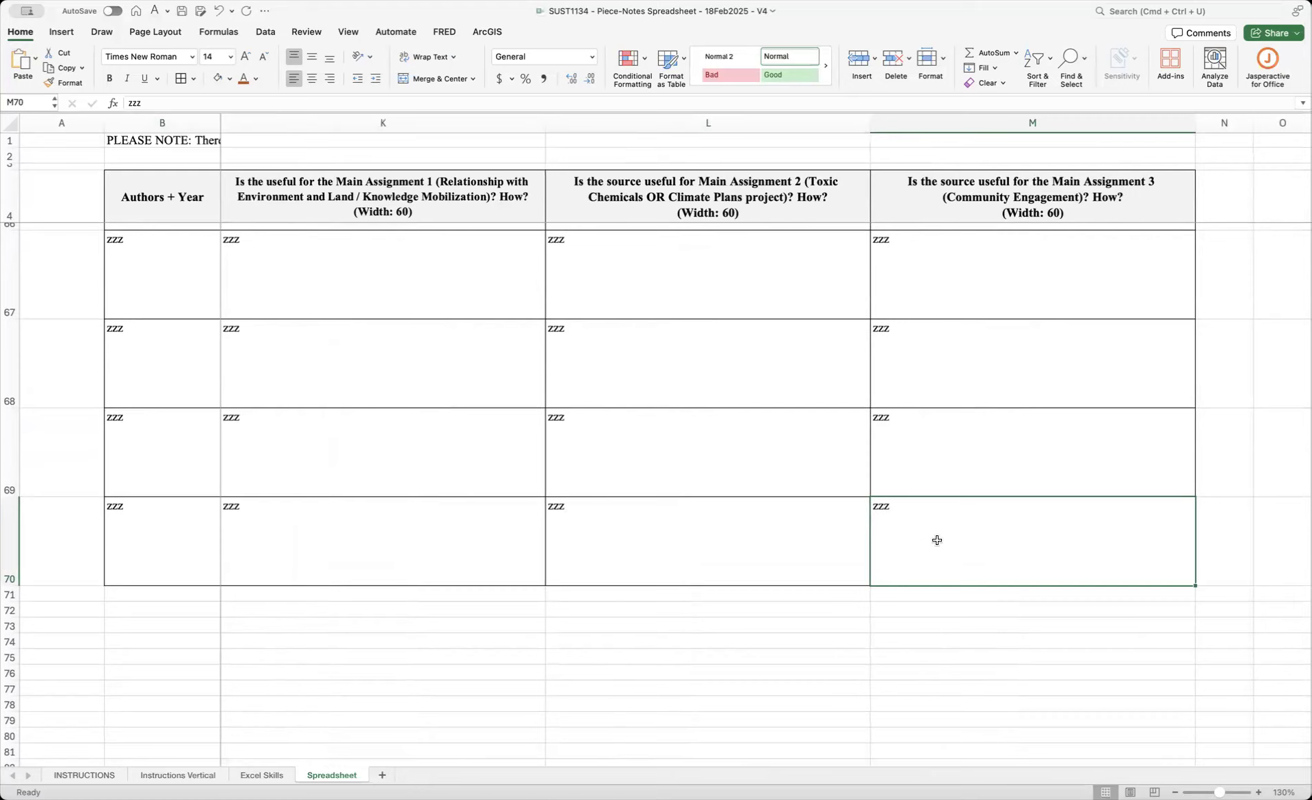
mouse_move(965, 539)
left_mouse_down()
mouse_move(489, 466)
mouse_move(116, 242)
left_mouse_up()
left_click_drag(388, 356, 191, 119)
left_click_drag(317, 598, 178, 537)
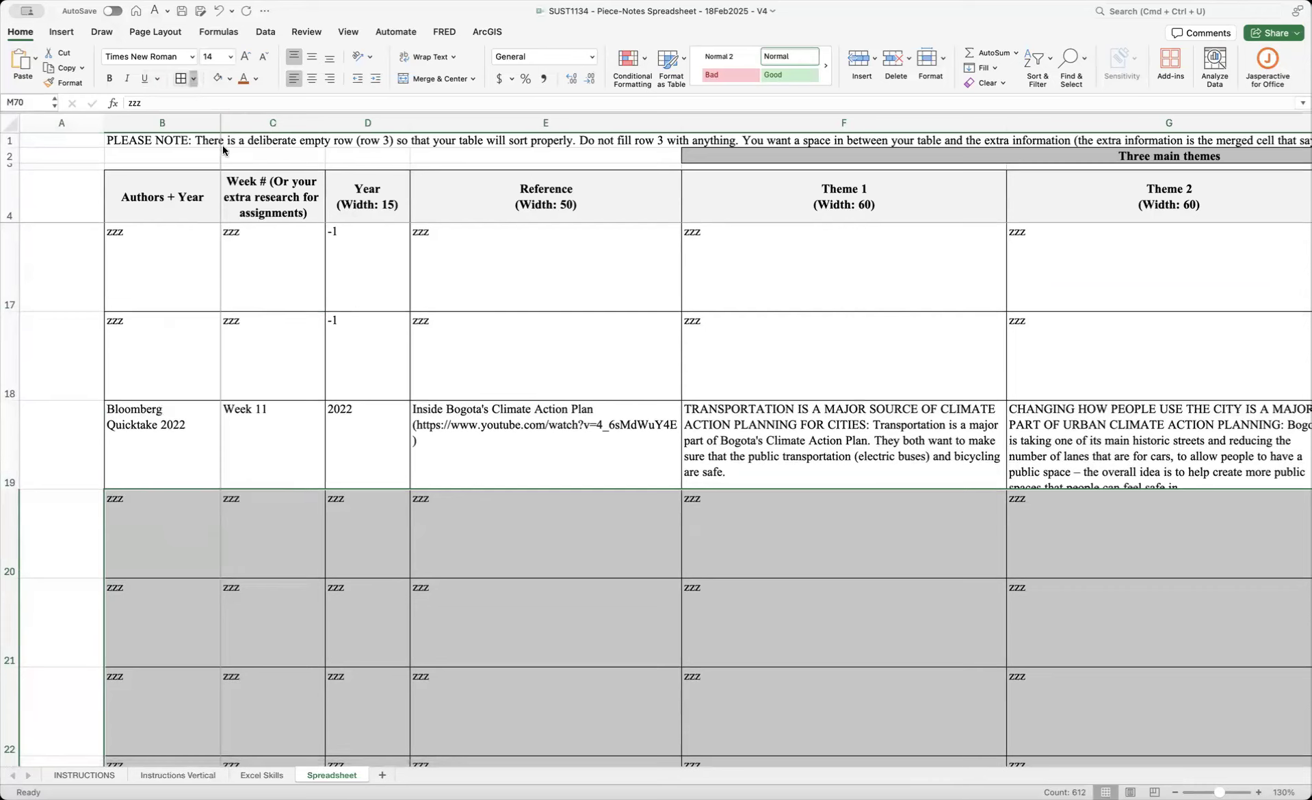
left_click(284, 425)
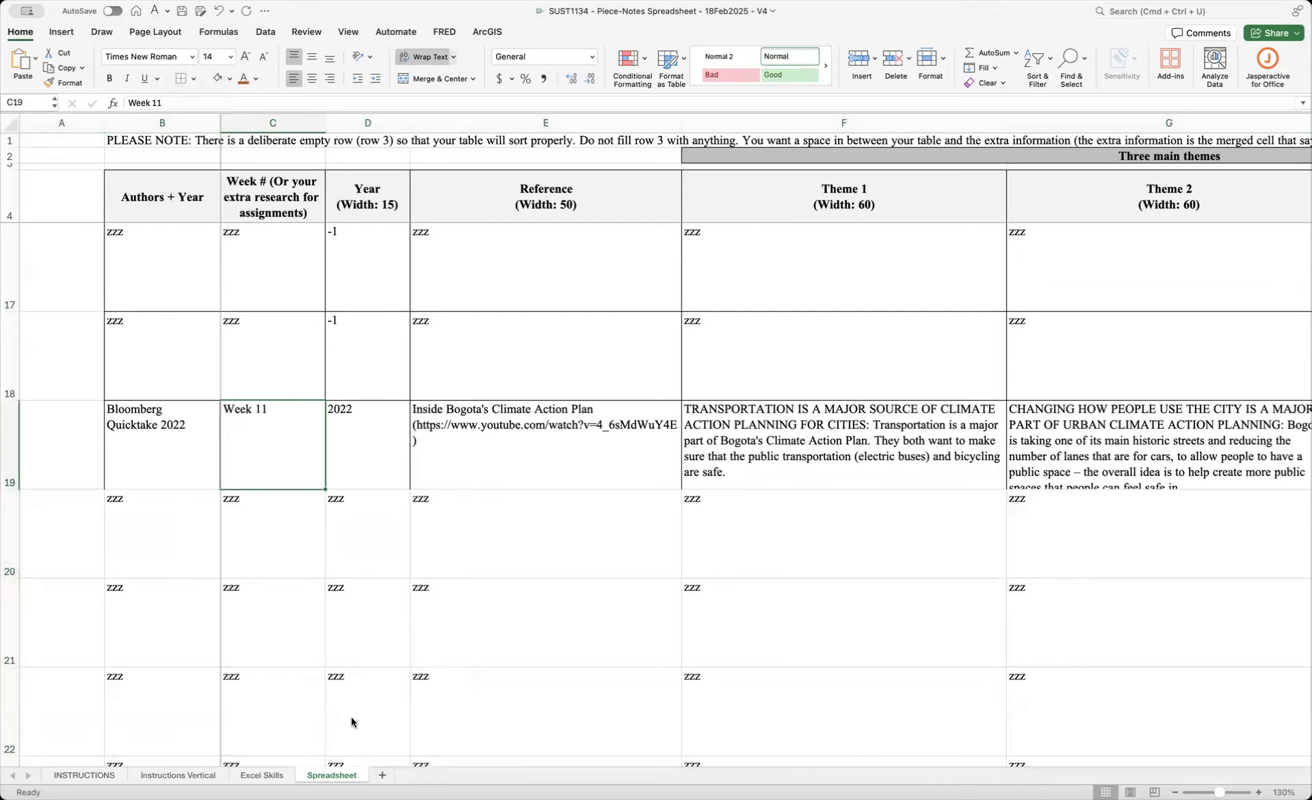
left_click(386, 677)
scroll(741, 600, "down", 2)
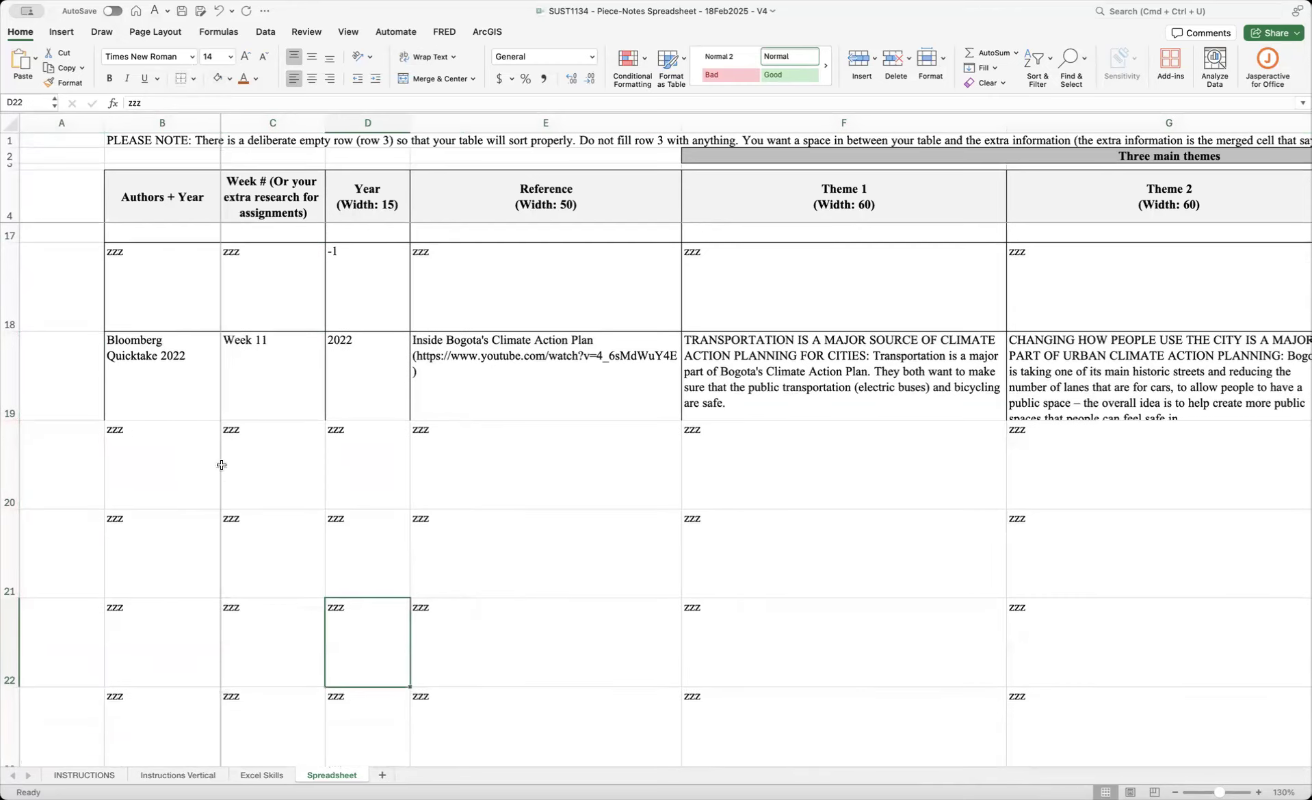
- Apply all borders to the placeholder cells B20:M70
scroll(199, 621, "down", 4)
scroll(199, 621, "up", 5)
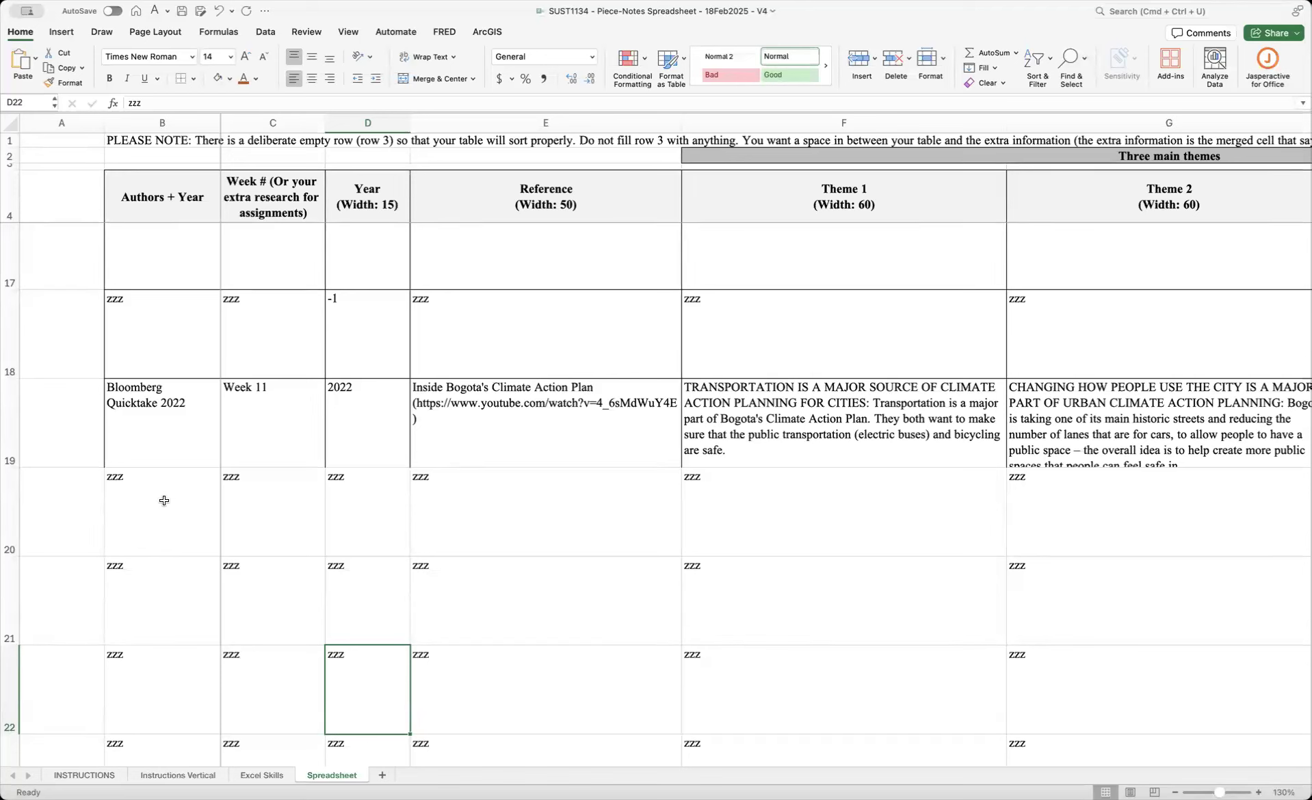
left_click_drag(164, 501, 1122, 630)
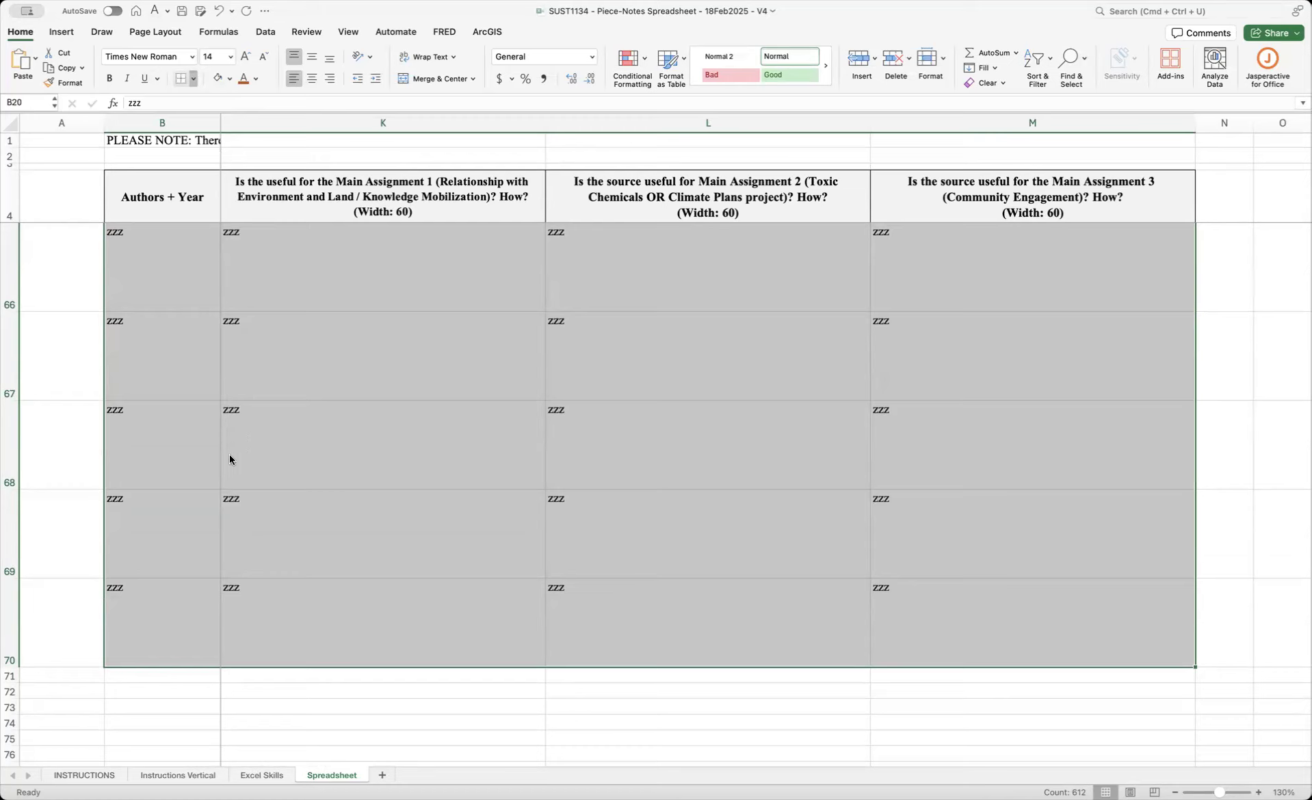
left_click(201, 204)
left_click(329, 416)
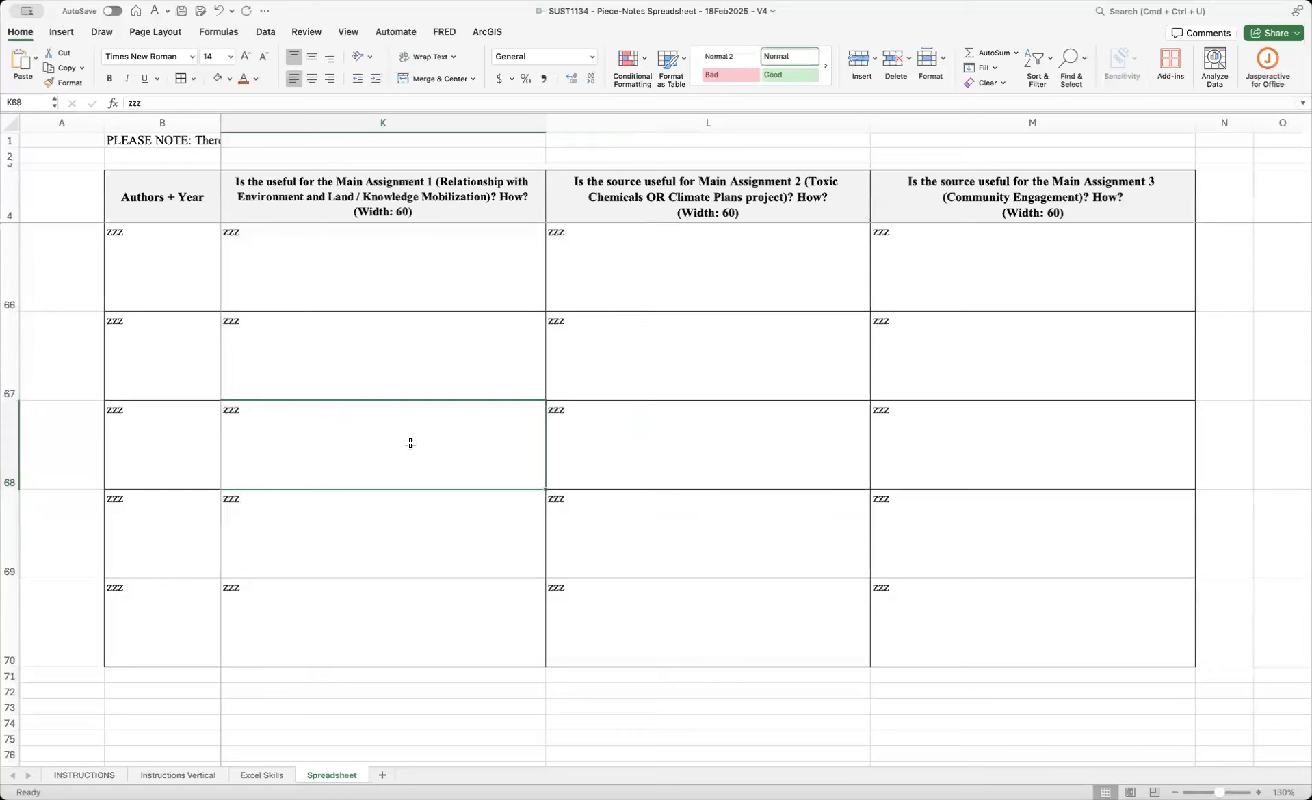
- Review the bordered placeholder rows from row 68 back up to the first table entry in row 5
key("Left")
key("Left")
key("Left")
key("Left")
key("Left")
key("Left")
key("Left")
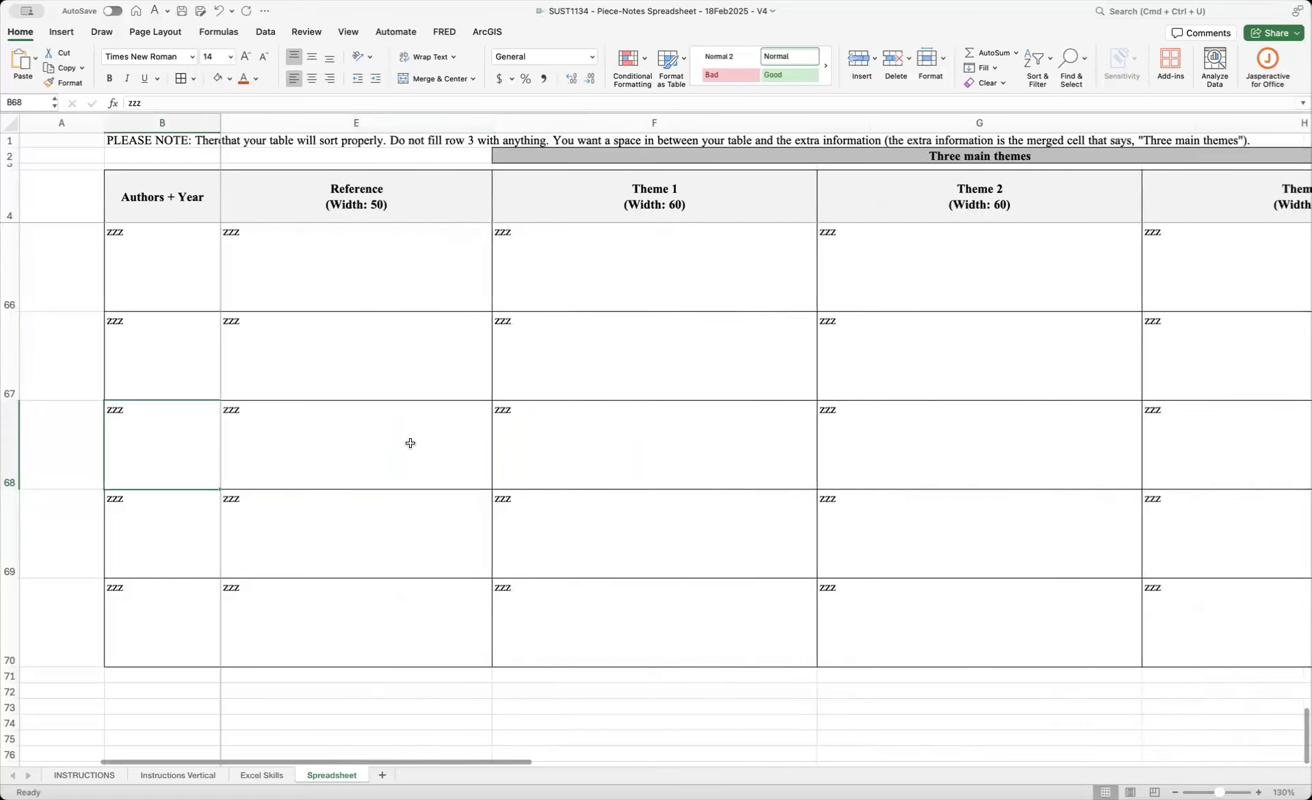
key("Up")
key("Up")
key("Up")
key("Up")
key("Up")
key("Up")
key("Up")
key("Up")
key("Up")
key("Up")
key("Up")
key("Up")
key("Up")
key("Up")
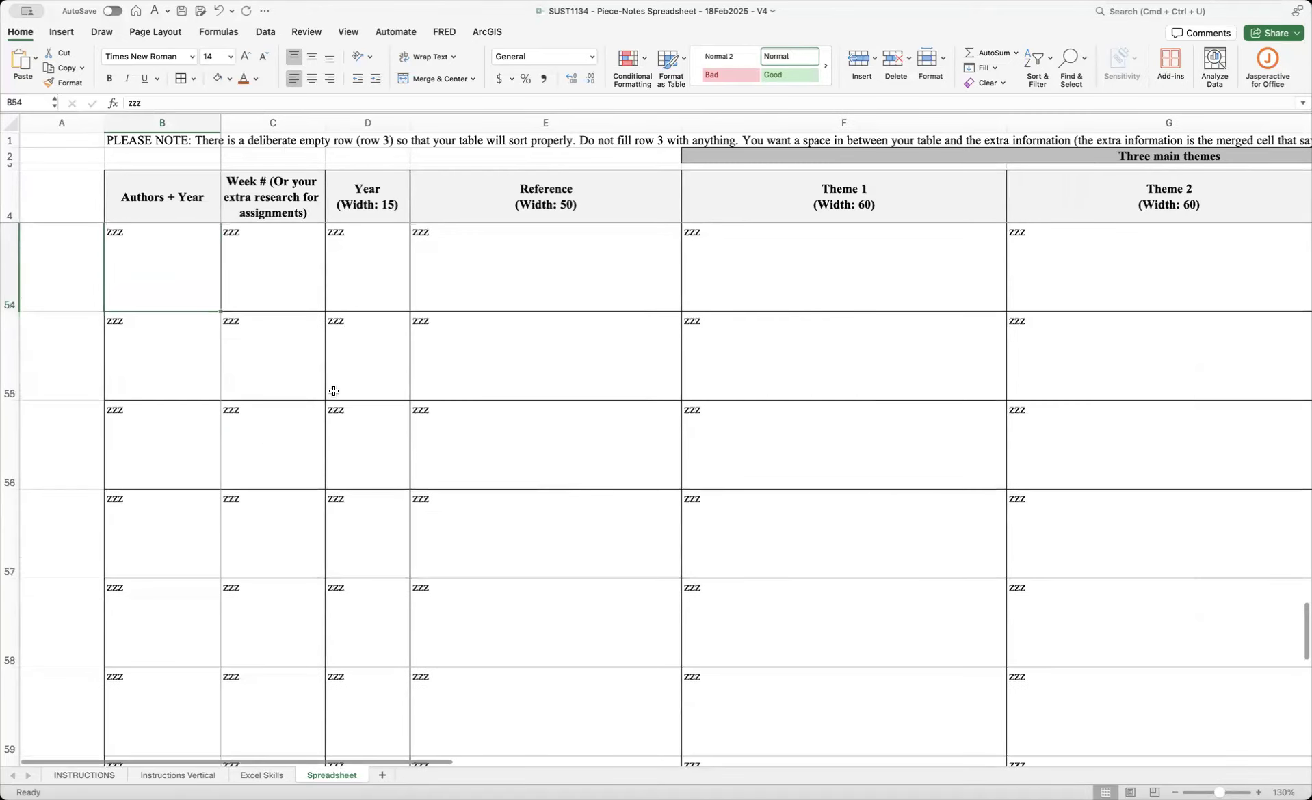
scroll(335, 399, "up", 10)
scroll(349, 401, "up", 20)
scroll(353, 402, "up", 16)
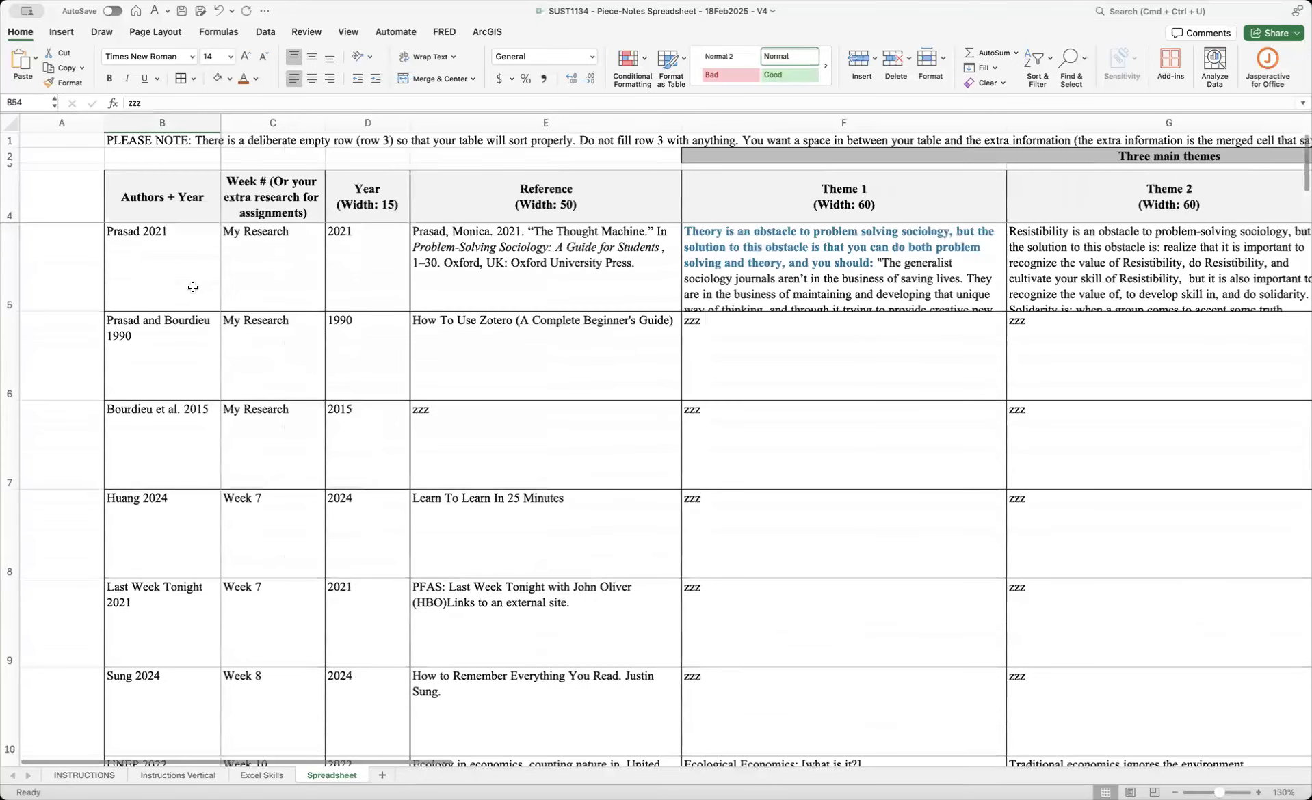
- Unfreeze the current panes, freeze them at cell A2 instead, and test the result by moving around the table
left_click(93, 153)
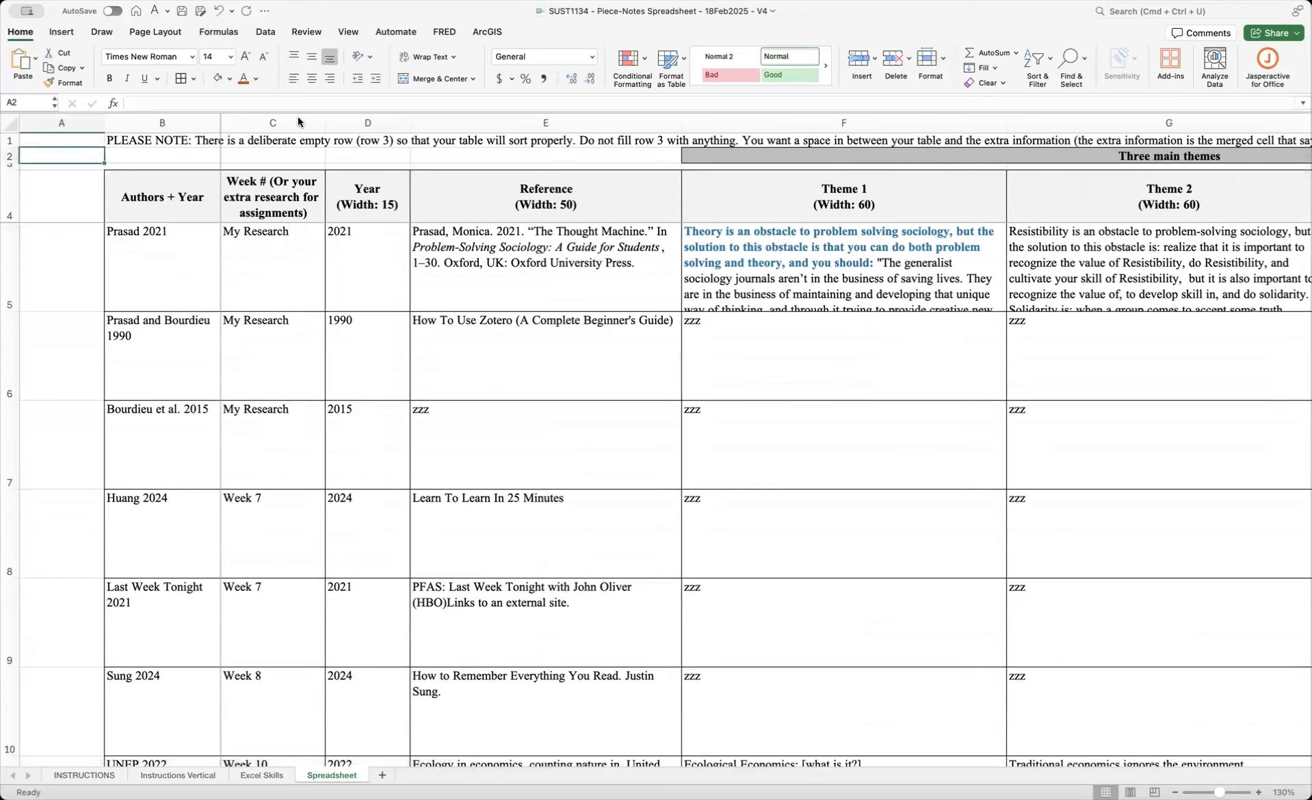
left_click(353, 30)
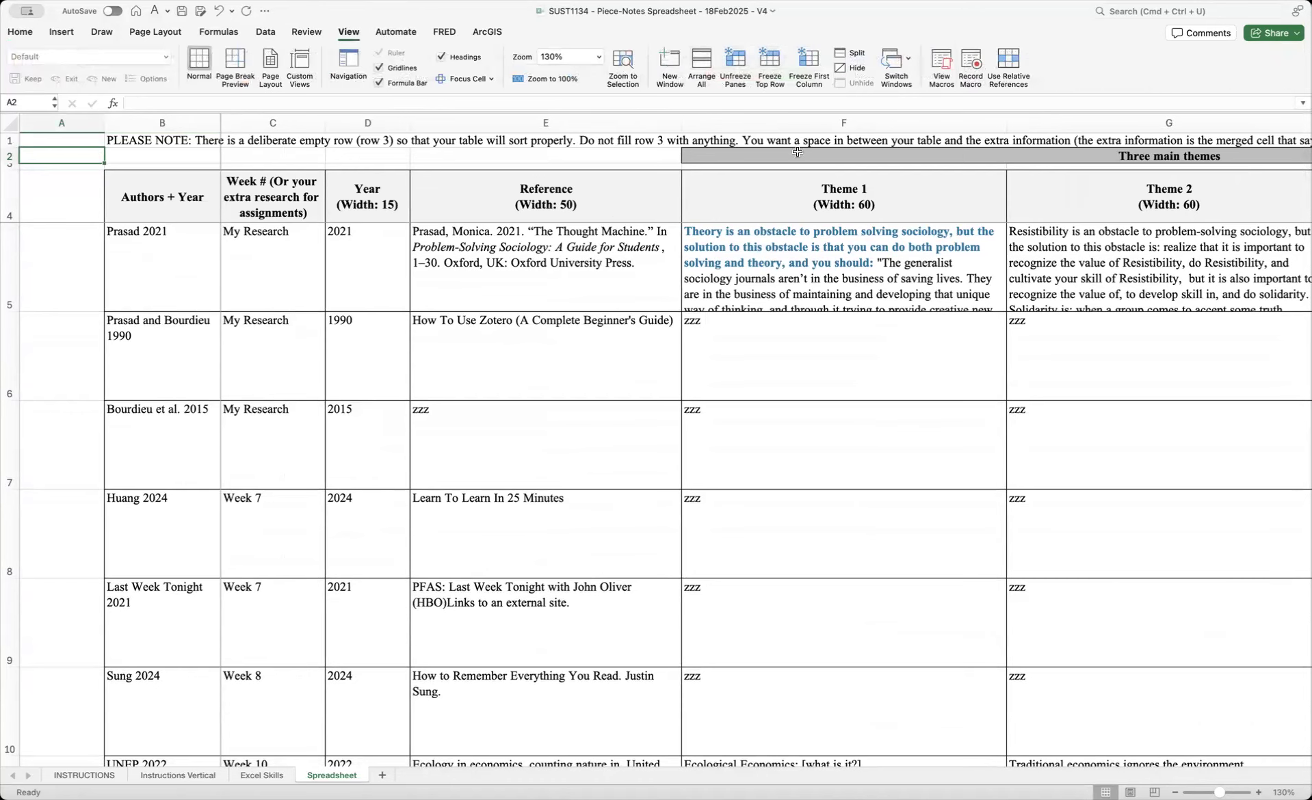
left_click(740, 68)
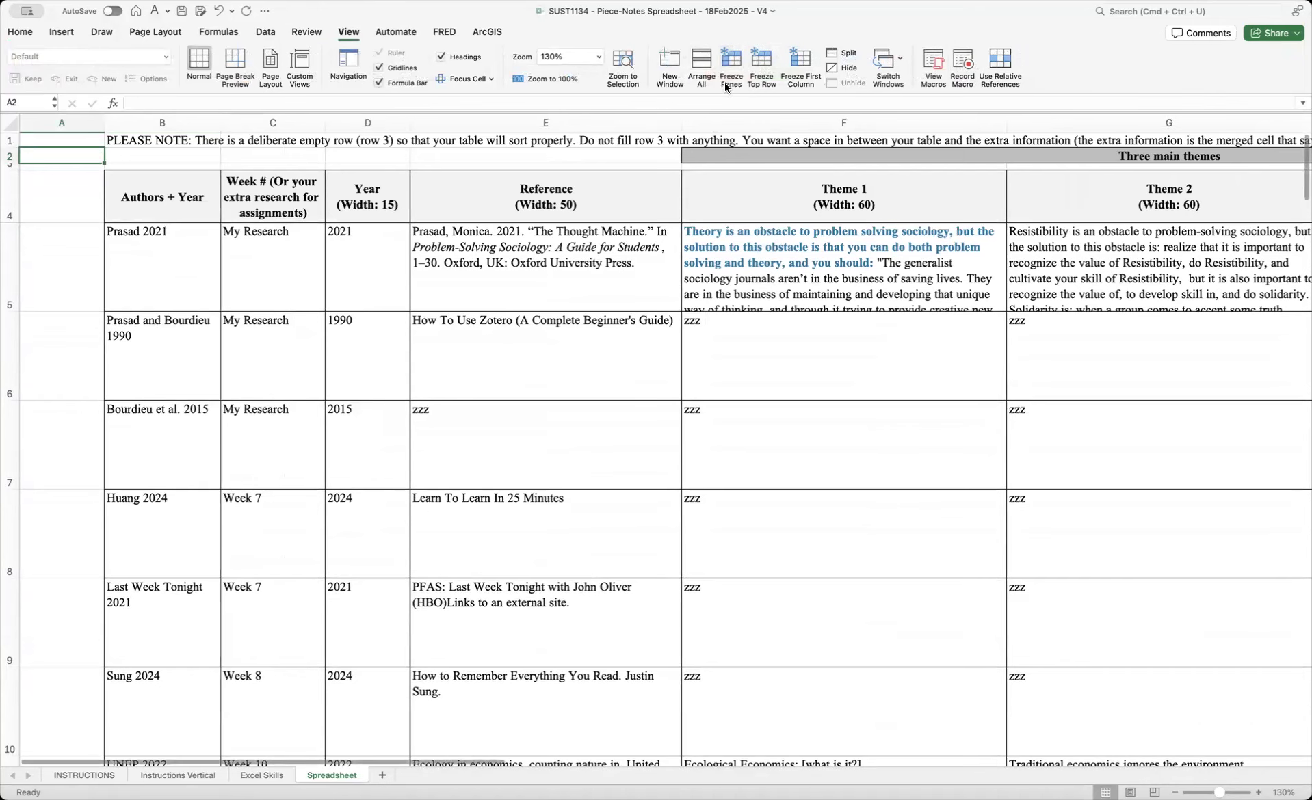
left_click(732, 65)
scroll(396, 316, "down", 3)
scroll(409, 313, "up", 3)
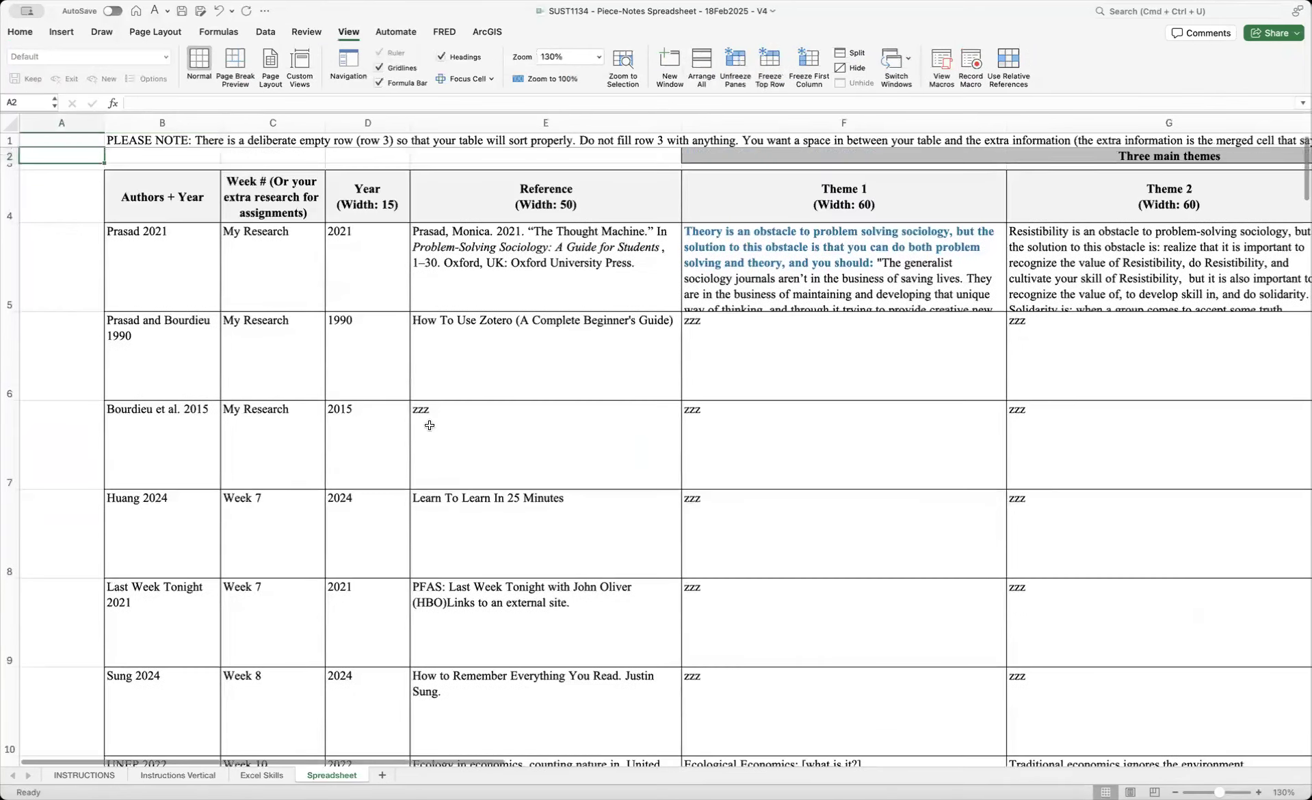
scroll(275, 753, "right", 5)
scroll(231, 759, "left", 5)
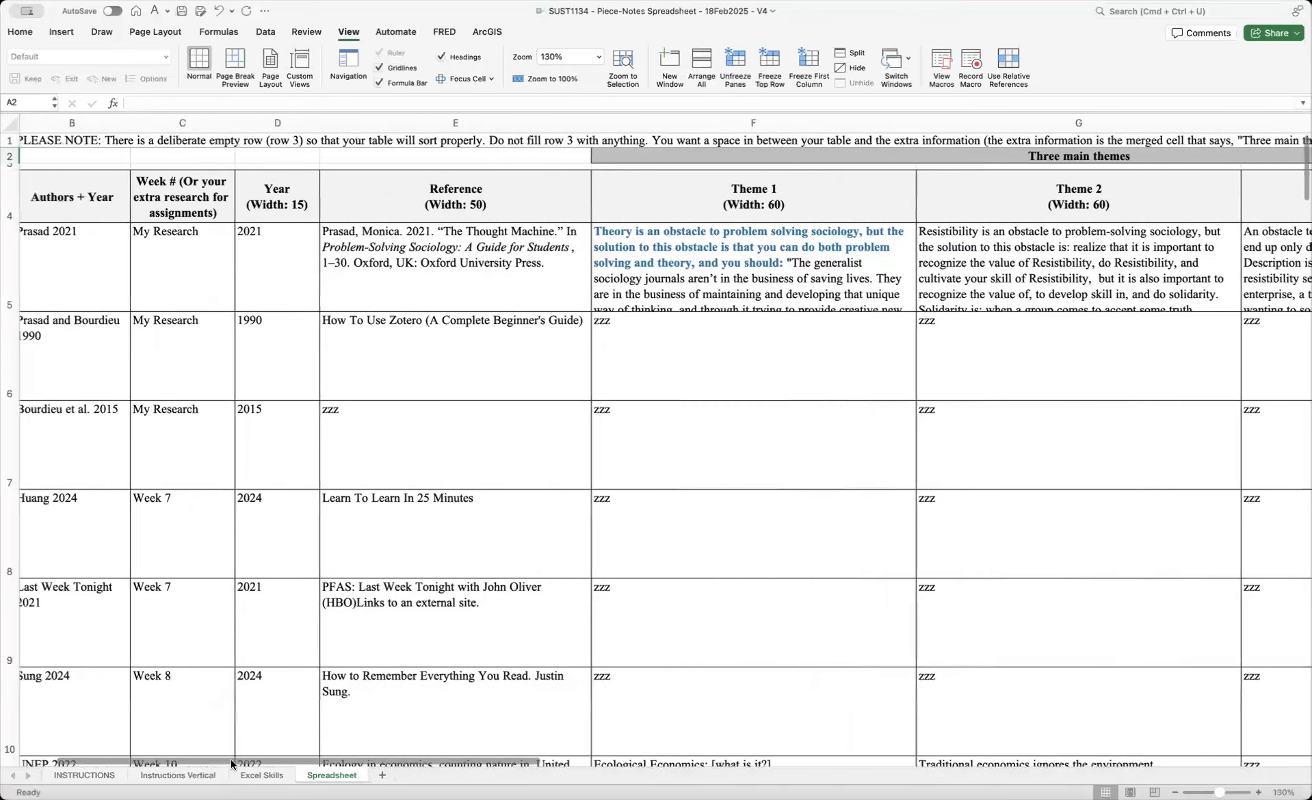
- Unfreeze the panes and freeze them again at cell B3
left_click(122, 168)
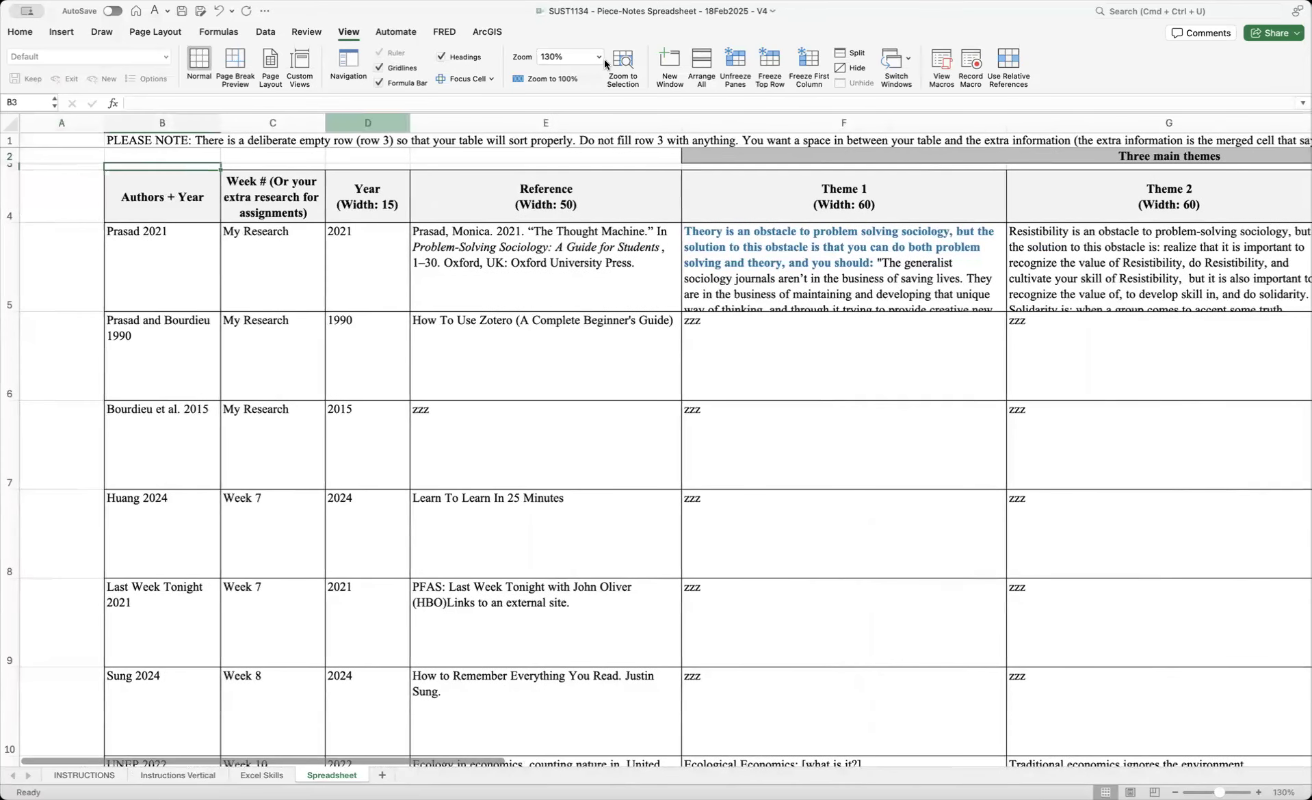
left_click(742, 64)
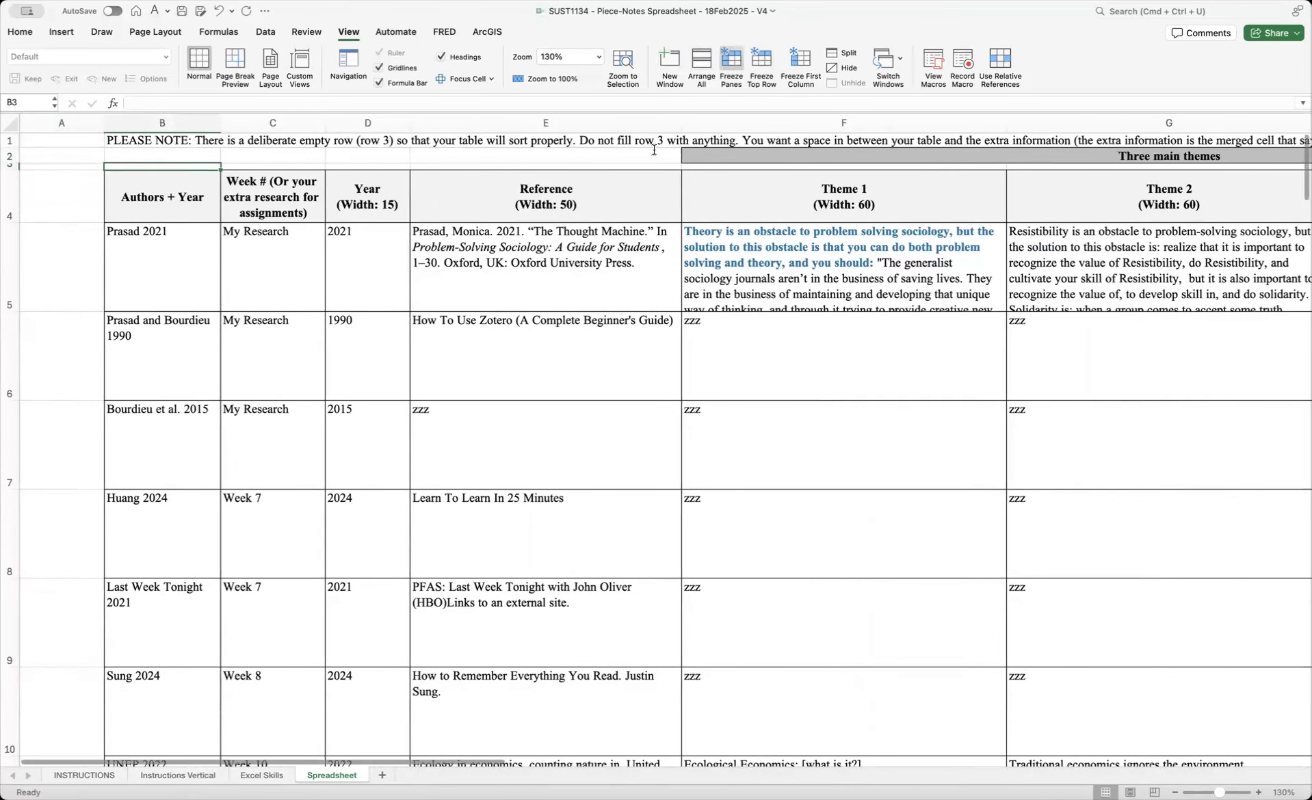
scroll(169, 756, "right", 4)
scroll(169, 756, "left", 4)
left_click(731, 62)
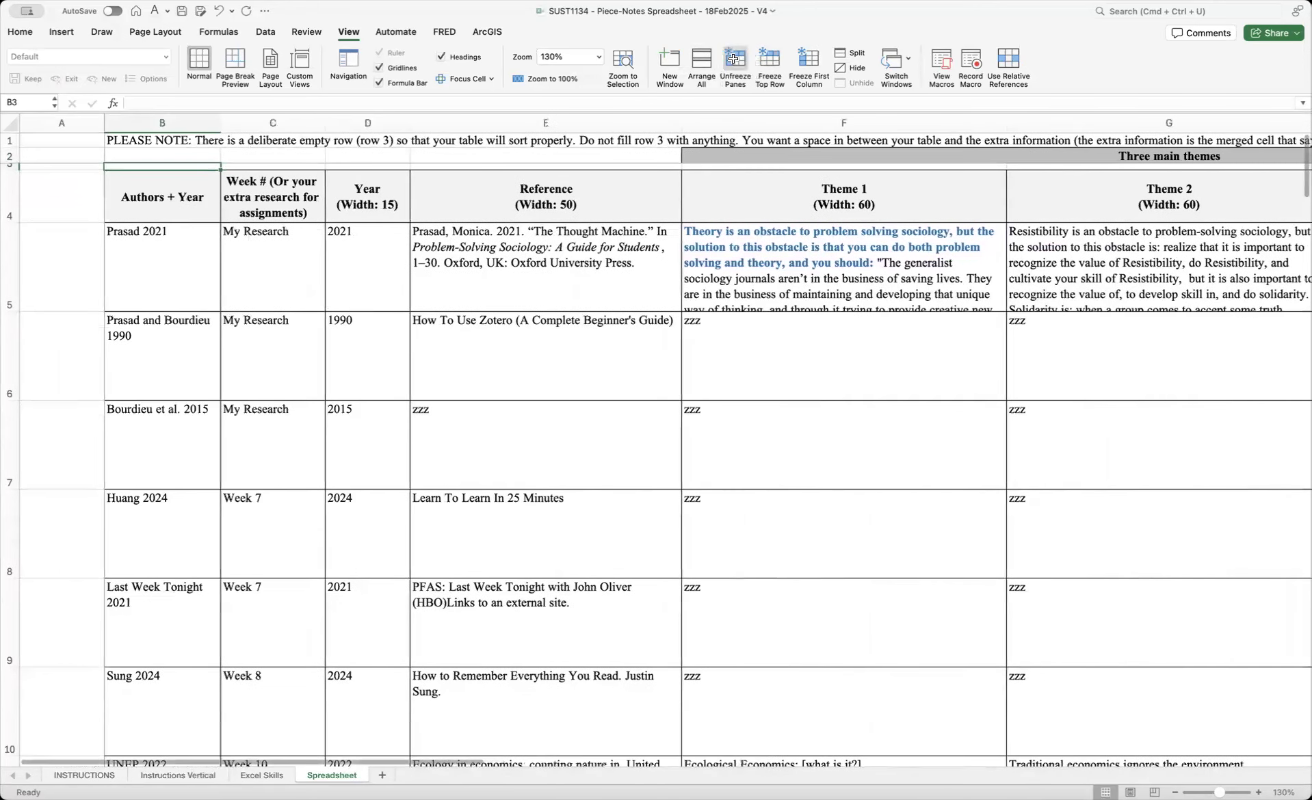
- Examine which rows and columns stay fixed with the panes frozen at B3
left_click_drag(215, 756, 572, 786)
scroll(293, 602, "left", 10)
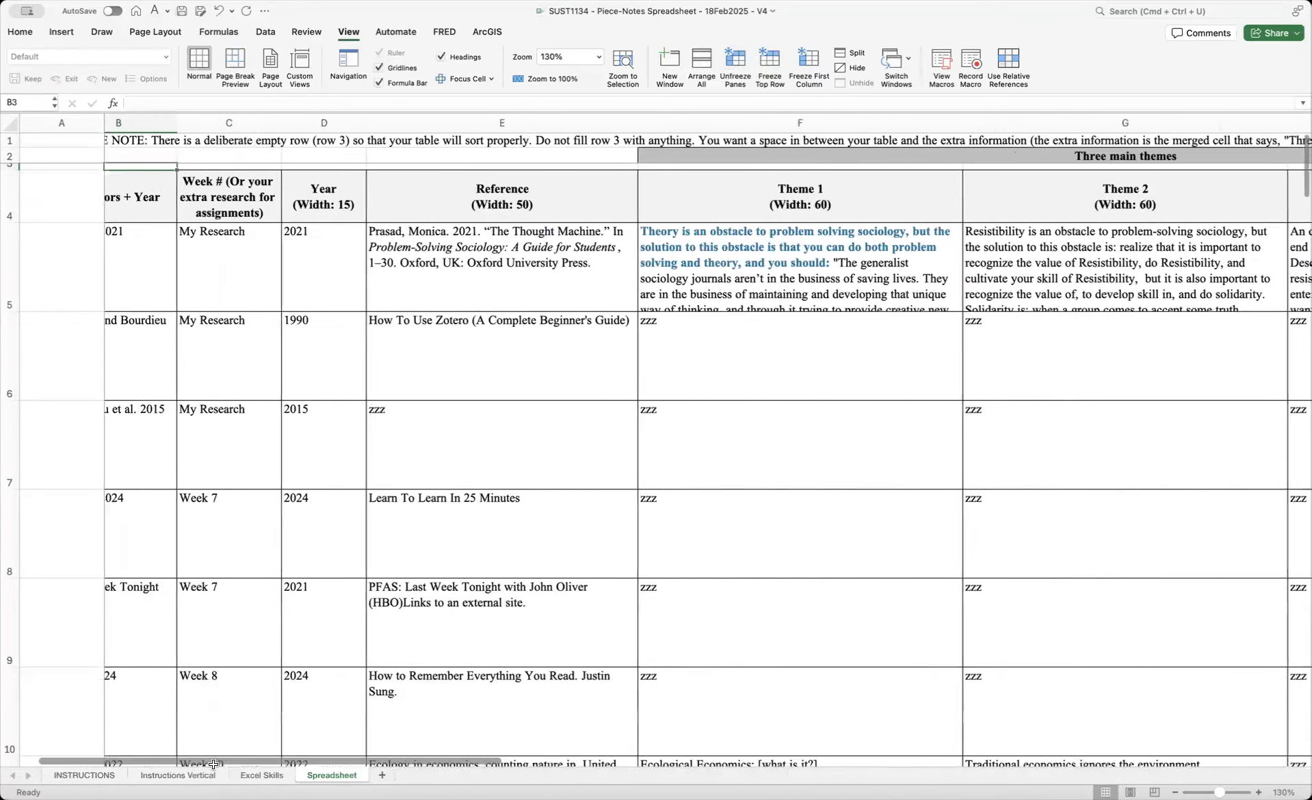
scroll(292, 599, "down", 2)
scroll(295, 600, "up", 2)
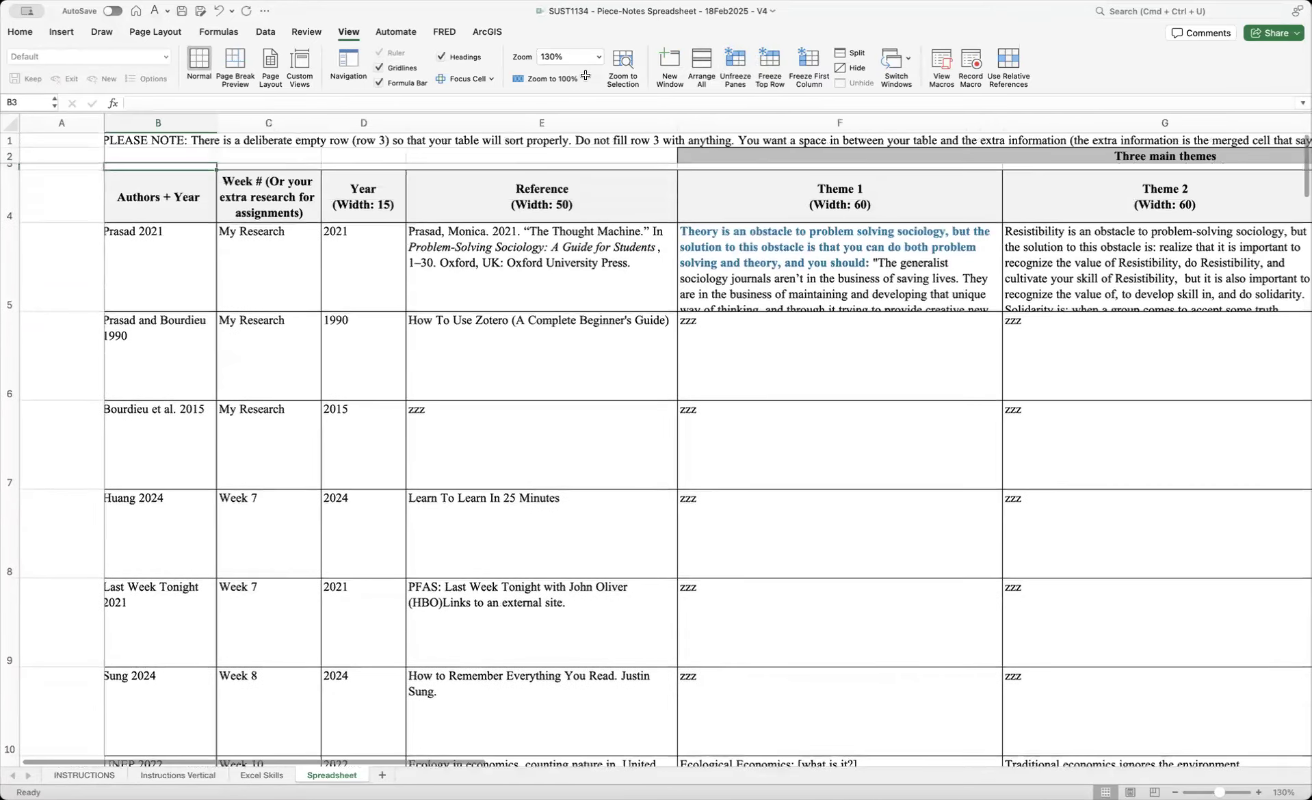
scroll(593, 281, "down", 8)
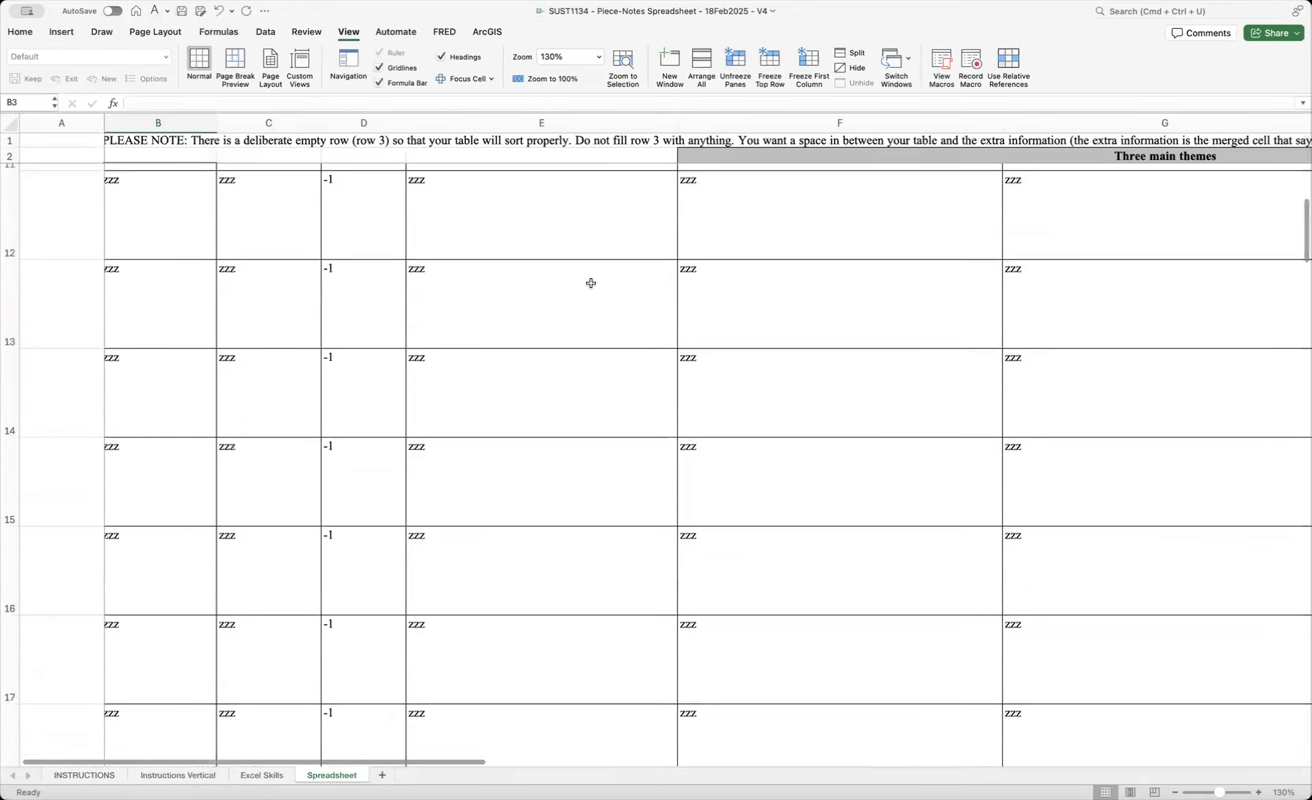
scroll(493, 641, "up", 8)
scroll(323, 764, "right", 5)
scroll(323, 765, "left", 5)
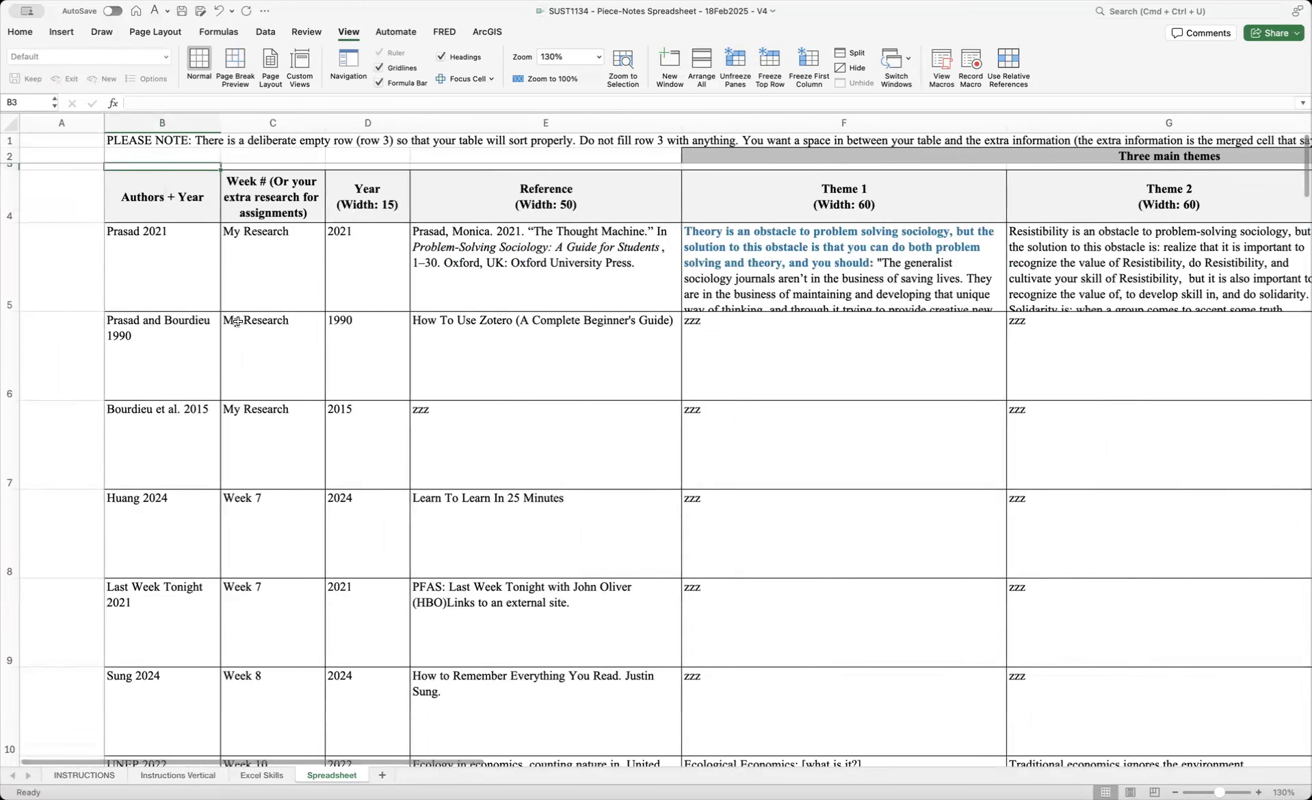
- Replace the existing freeze with panes frozen at cell C5, covering the header rows and the Authors + Year column
left_click(245, 257)
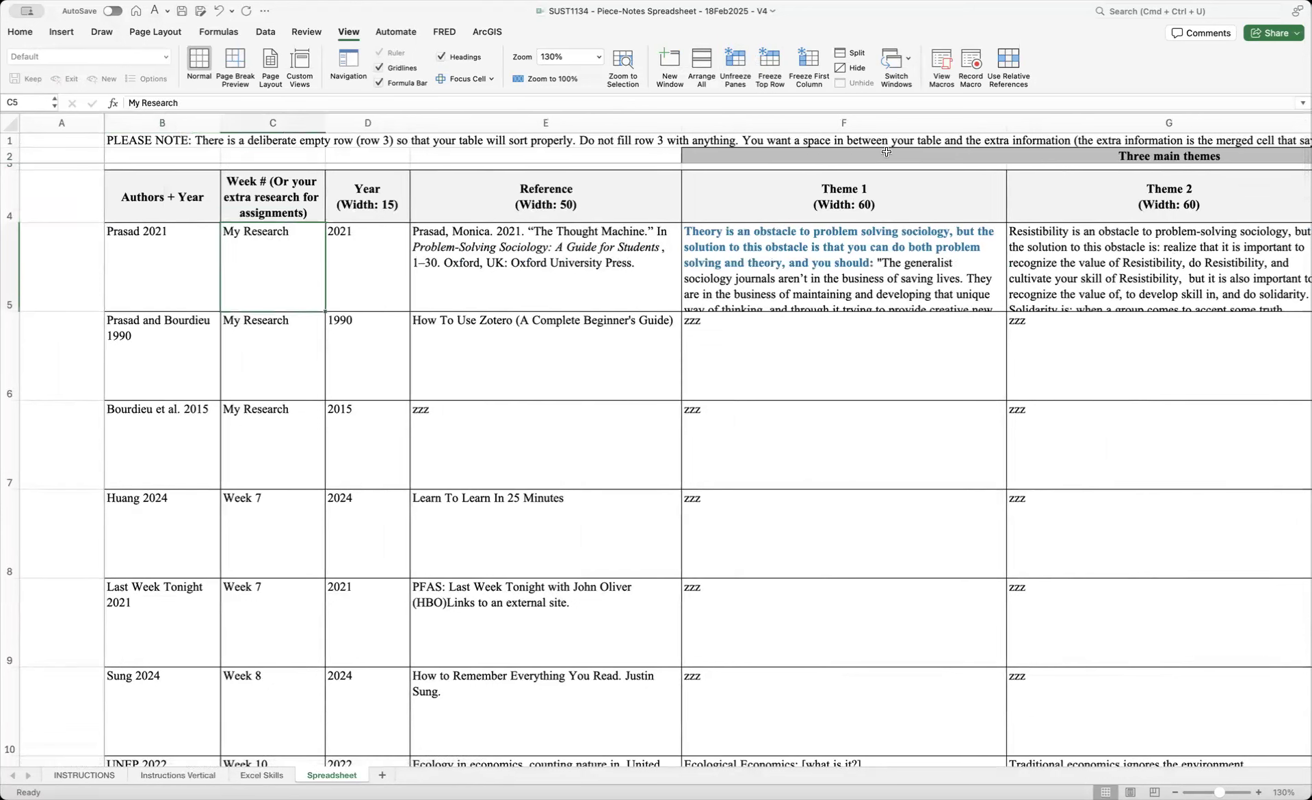
left_click(736, 62)
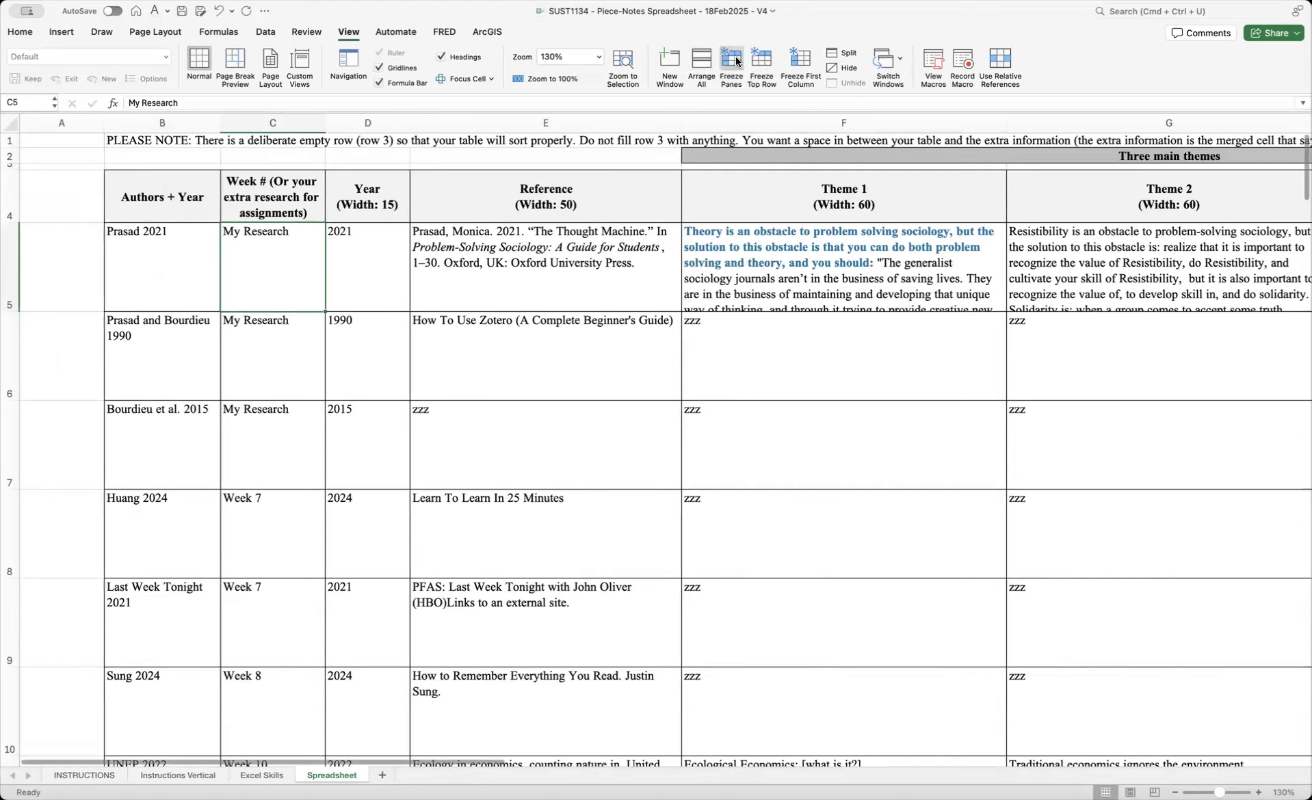
left_click(732, 63)
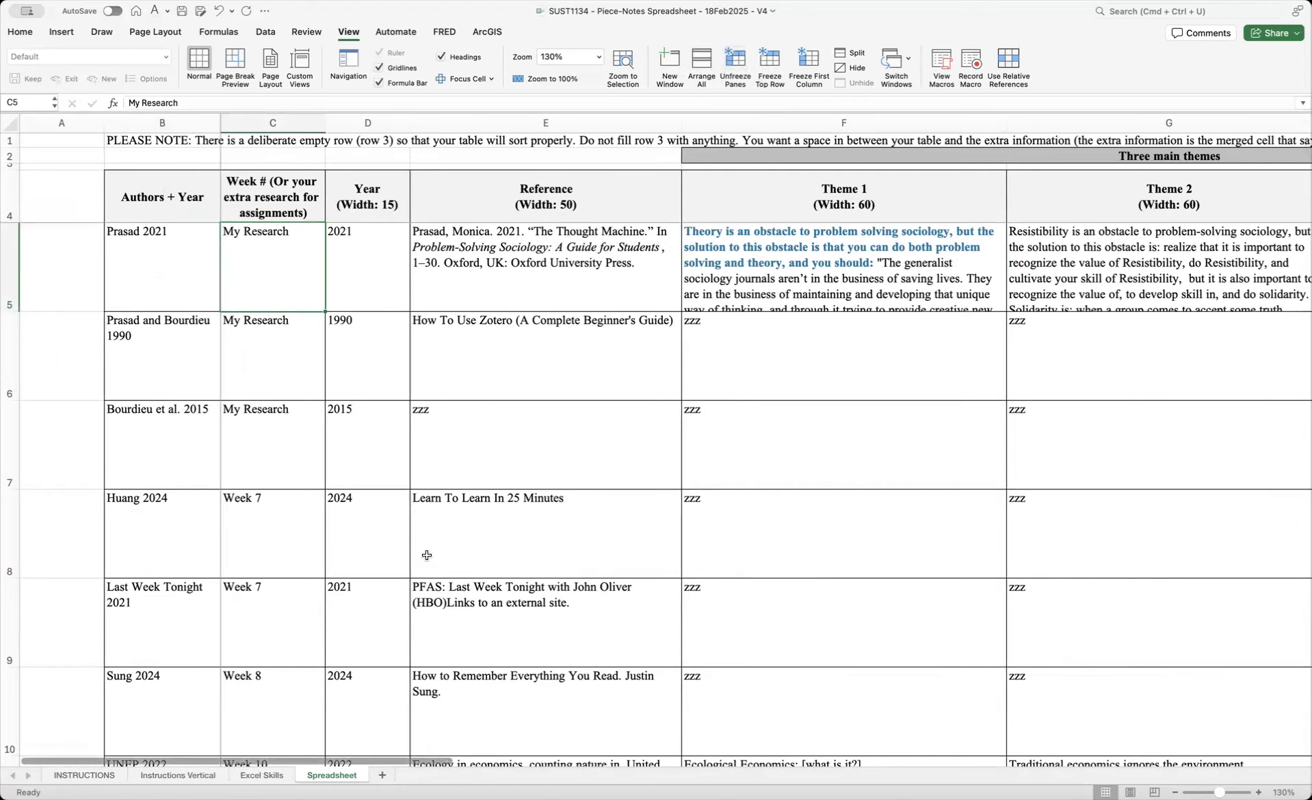
- Check the frozen header rows against the entries and placeholder rows farther down the table
scroll(430, 557, "down", 5)
scroll(430, 556, "up", 2)
scroll(432, 557, "down", 5)
scroll(435, 556, "up", 4)
scroll(437, 557, "down", 6)
scroll(439, 557, "down", 3)
scroll(441, 558, "up", 8)
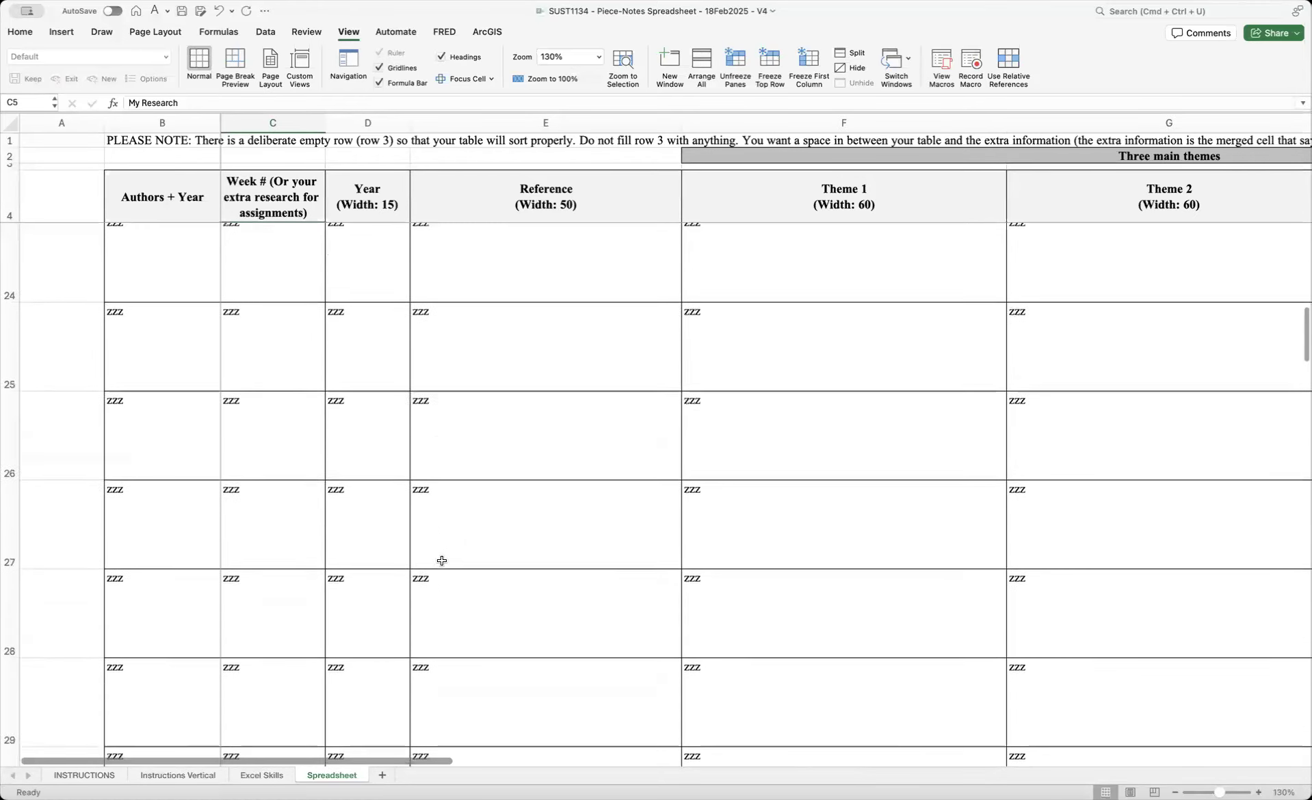
scroll(445, 563, "up", 2)
- Check the frozen Authors + Year column against the main assignment columns K to M, comparing B19 with L19
left_click_drag(187, 249, 187, 572)
scroll(367, 760, "right", 15)
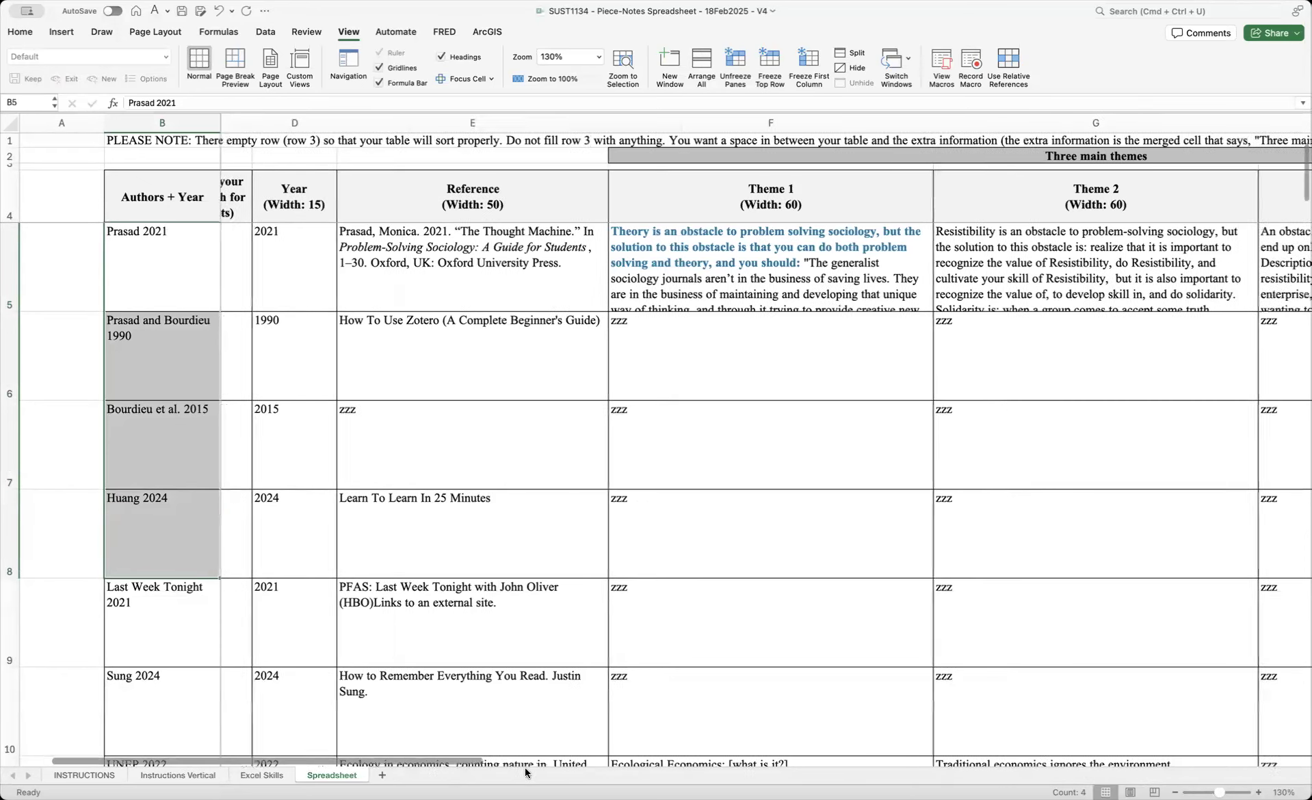
scroll(947, 520, "left", 3)
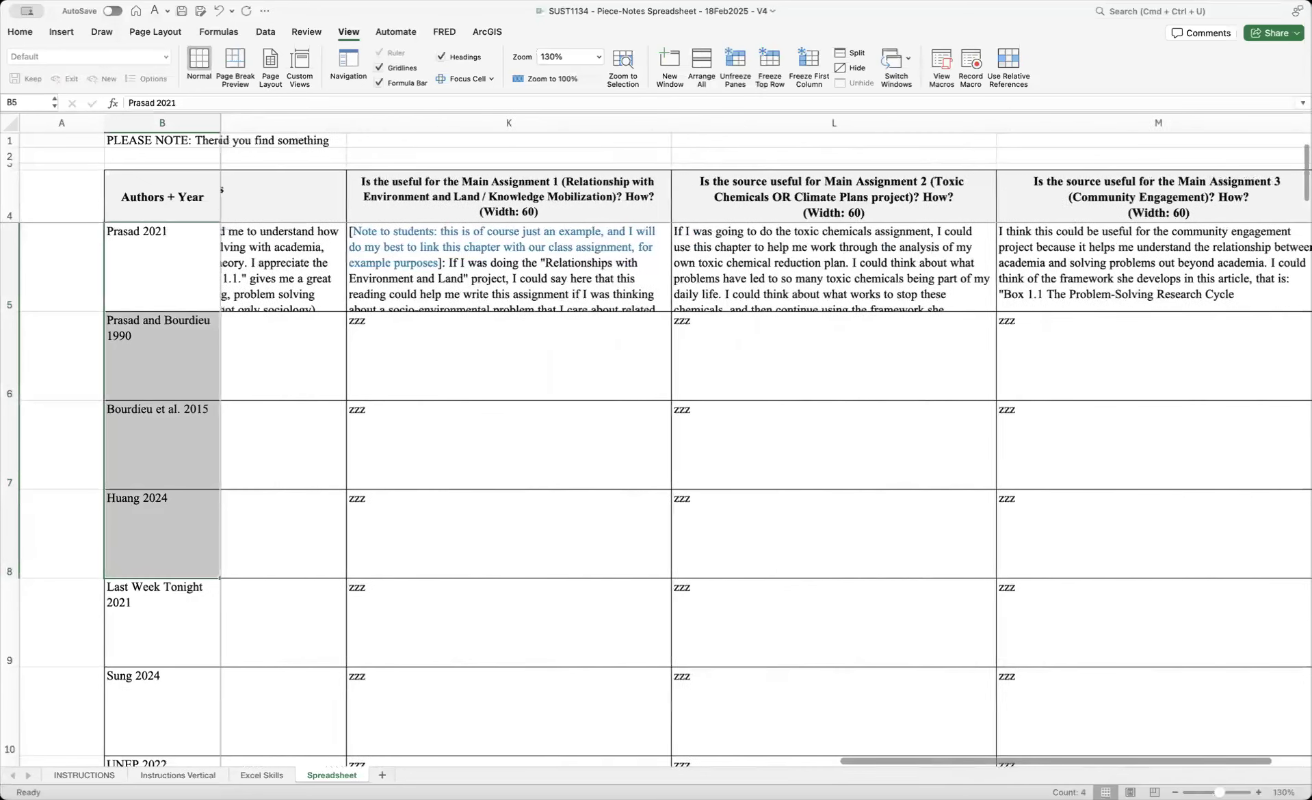
scroll(947, 520, "right", 2)
scroll(946, 519, "down", 5)
scroll(947, 520, "down", 6)
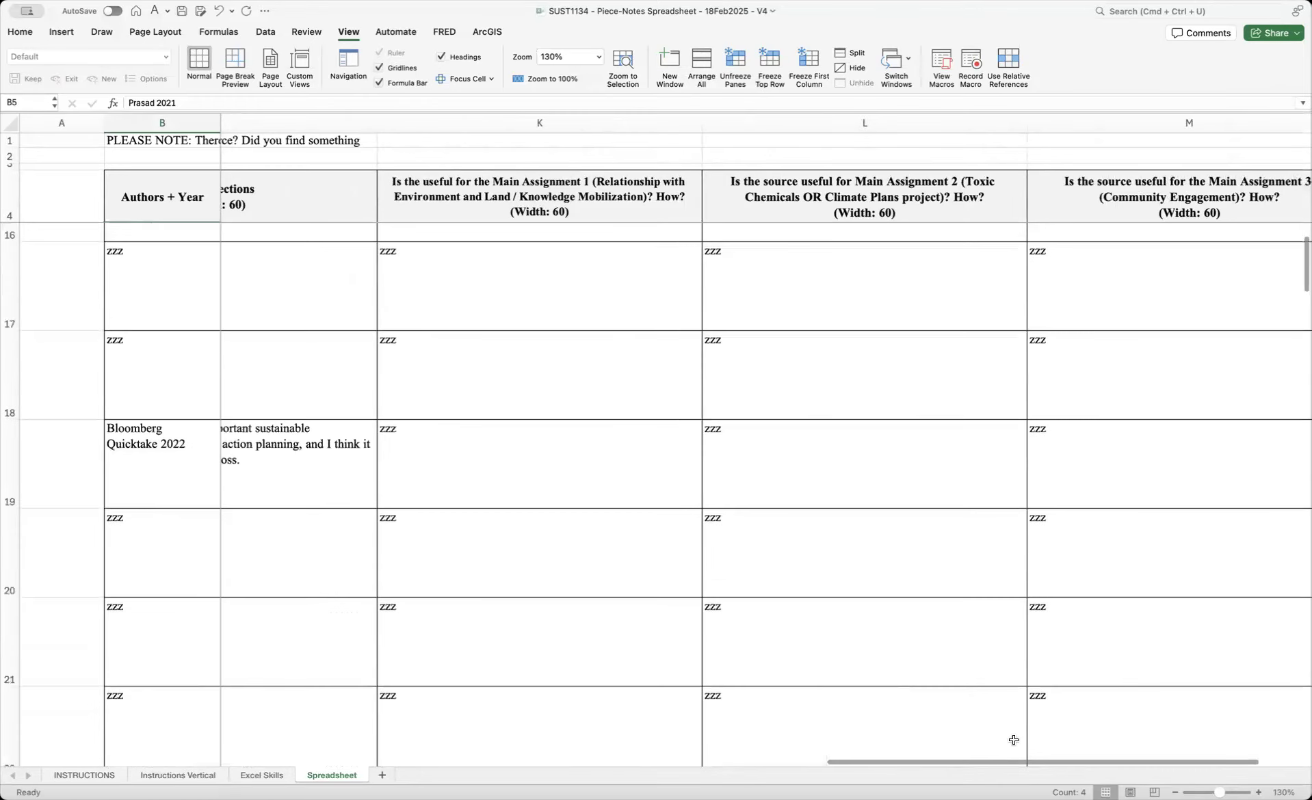
scroll(972, 773, "right", 2)
scroll(639, 446, "down", 1)
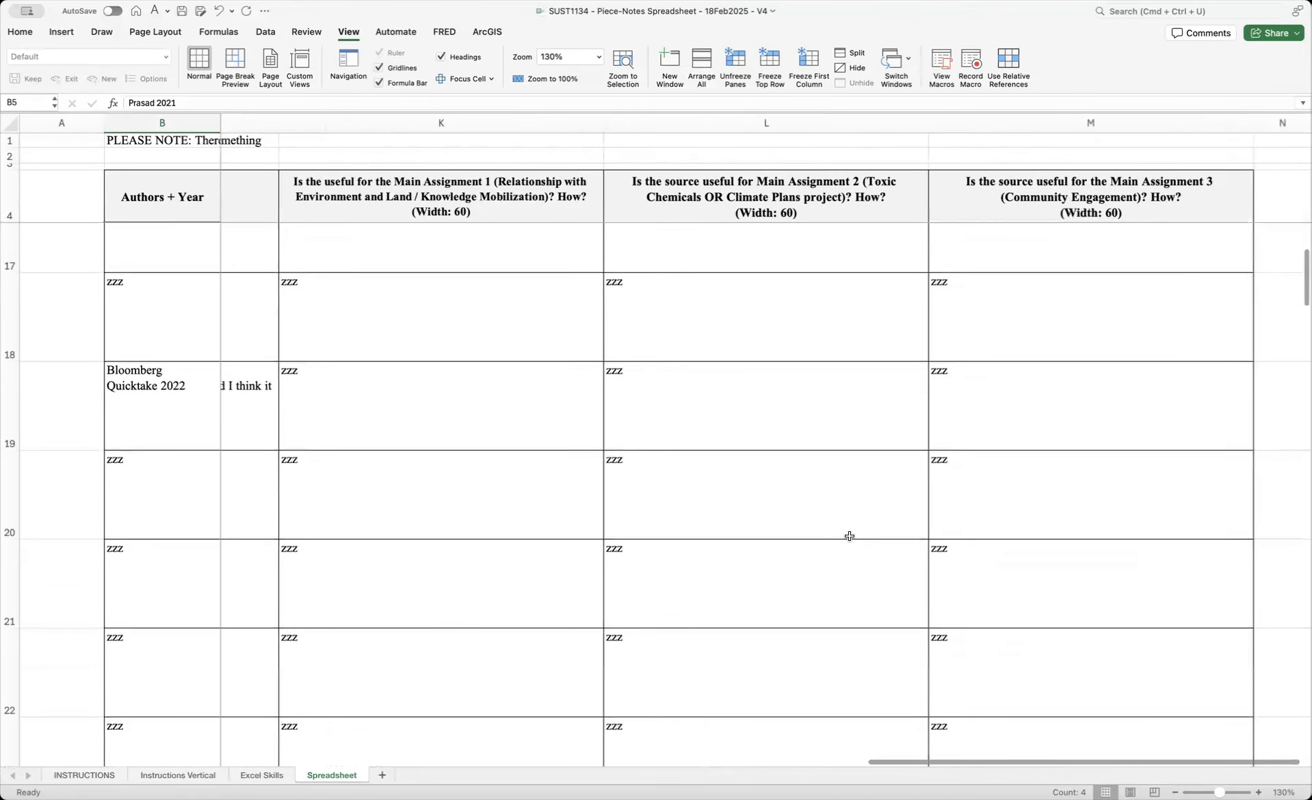
left_click(158, 427)
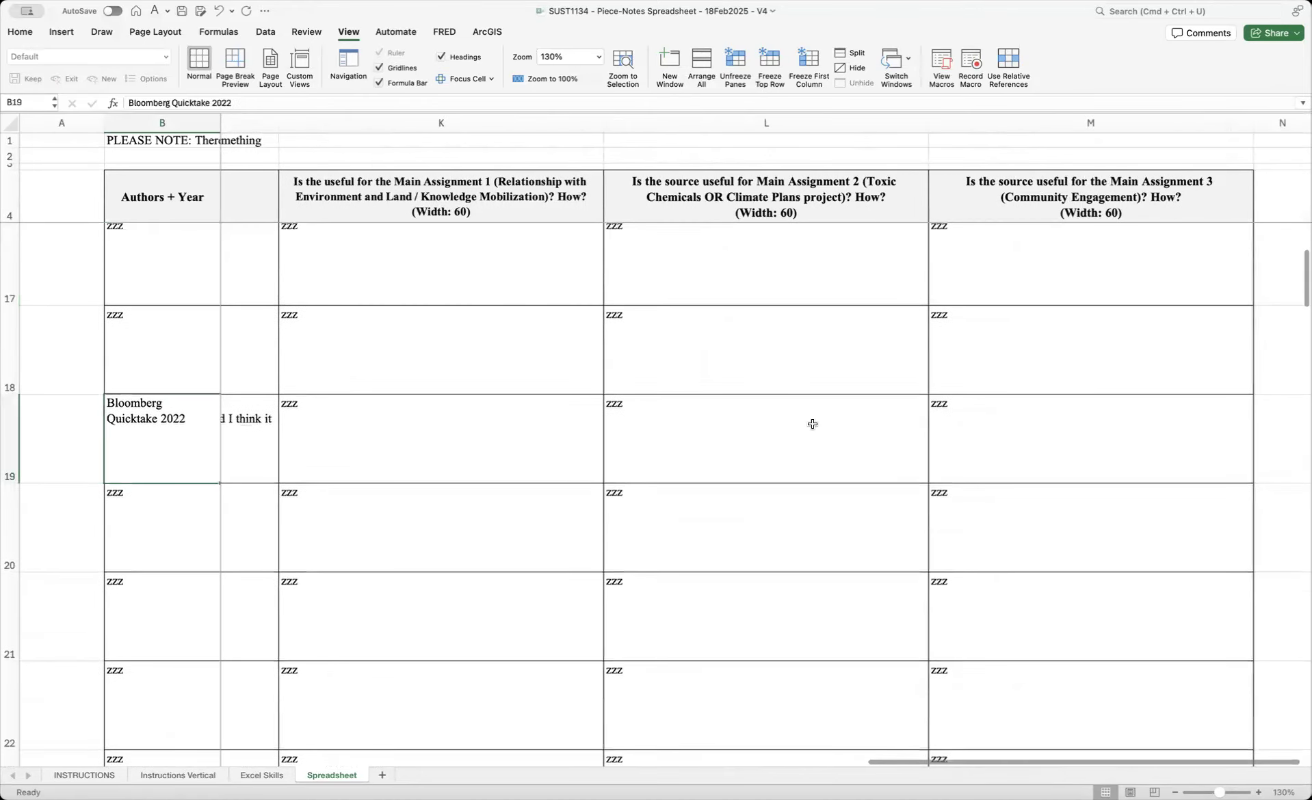
left_click(700, 437)
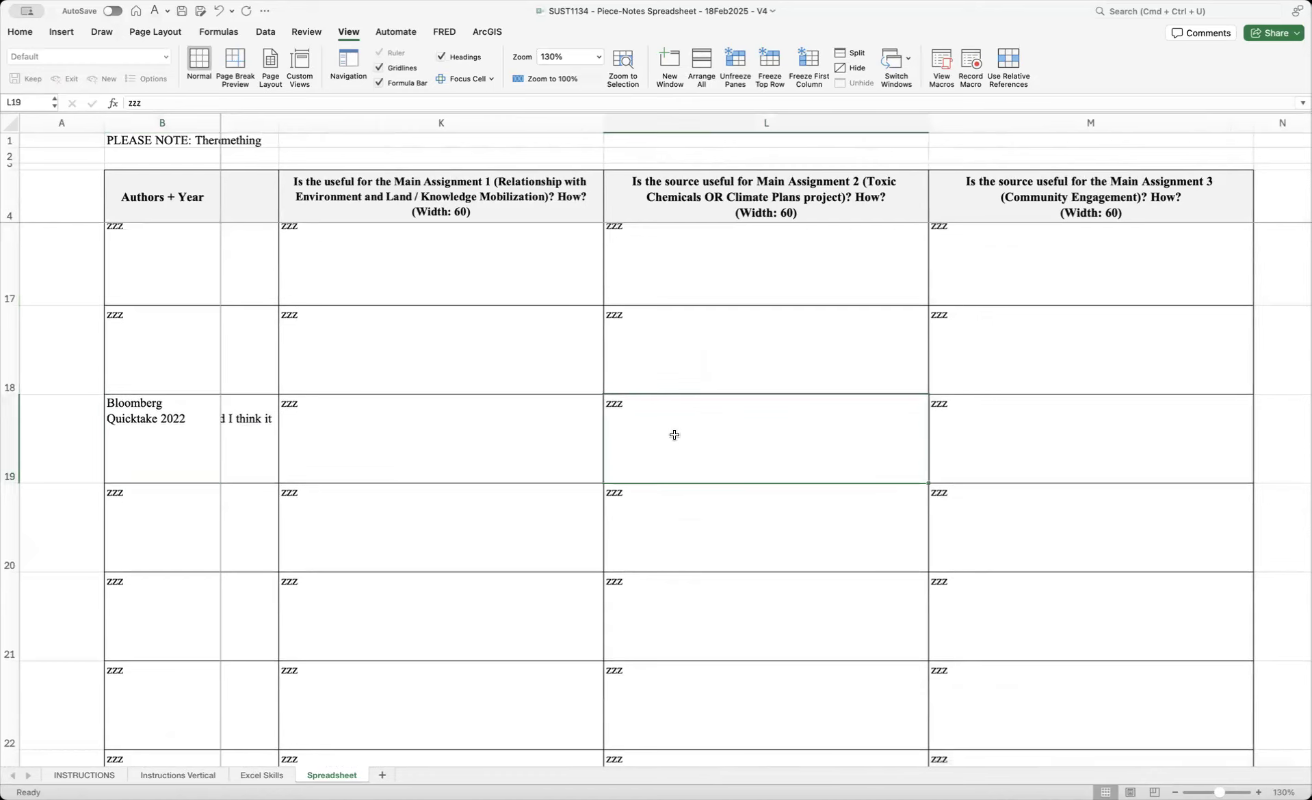
- Unfreeze the panes on the piece-notes sheet
left_click_drag(1036, 758, 236, 761)
scroll(360, 574, "up", 10)
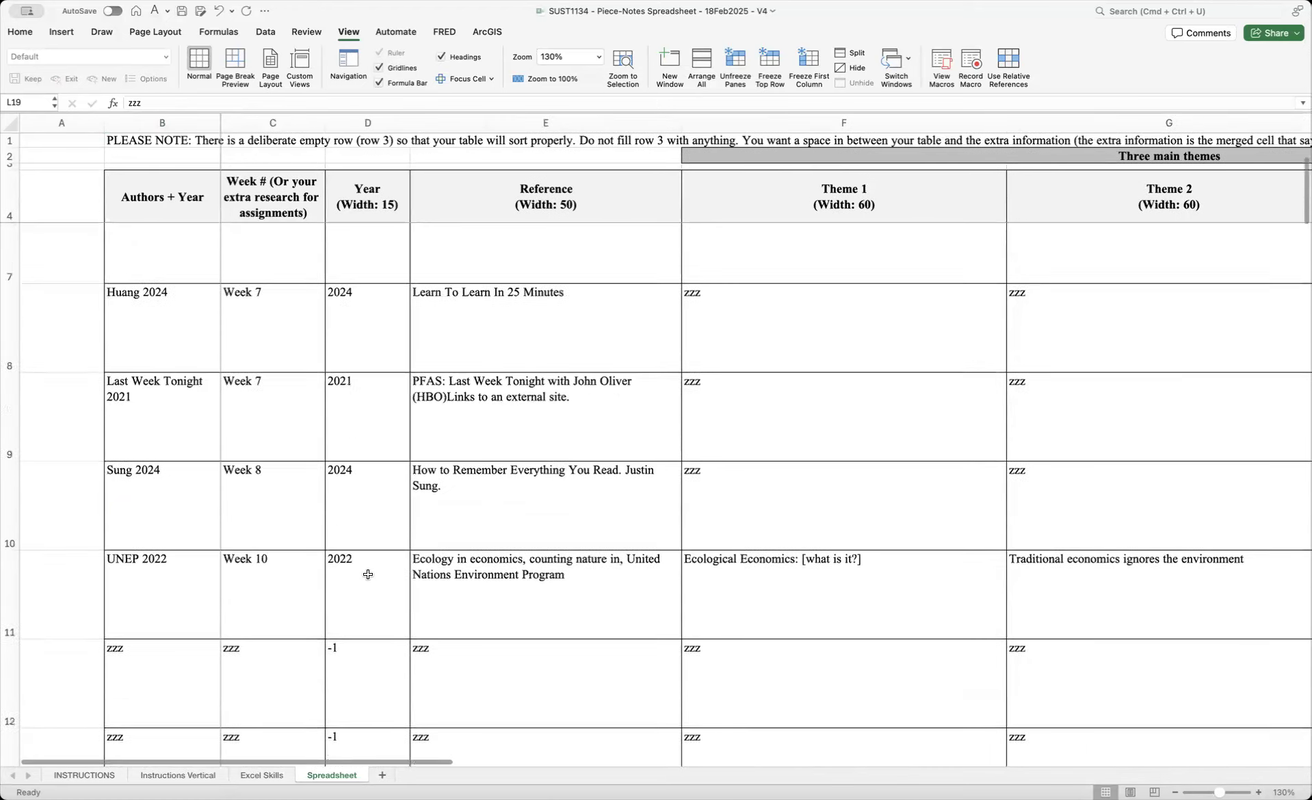
left_click(737, 64)
- Examine whether cells around rows 42 to 50, including H49, can be matched to their headings and authors with the panes unfrozen
scroll(492, 504, "down", 15)
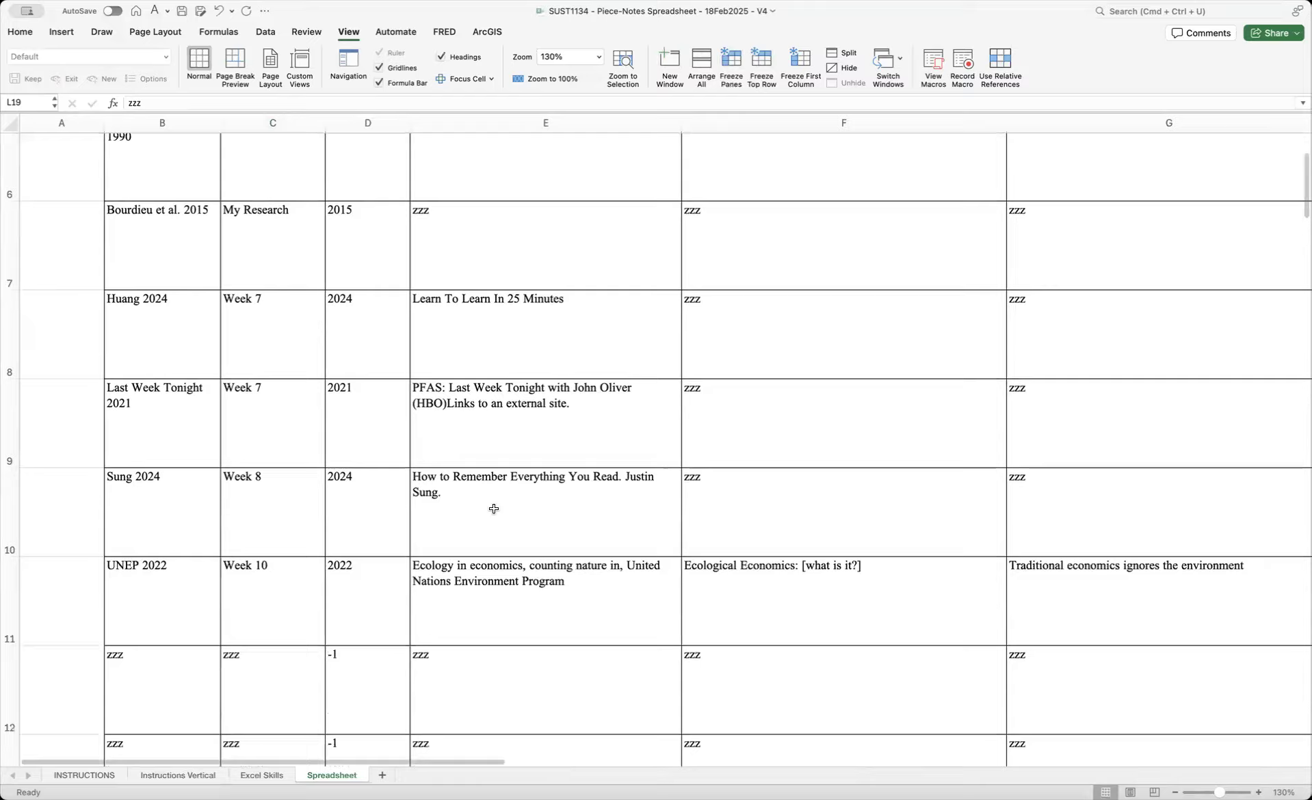
scroll(494, 744, "down", 4)
left_click_drag(460, 765, 764, 761)
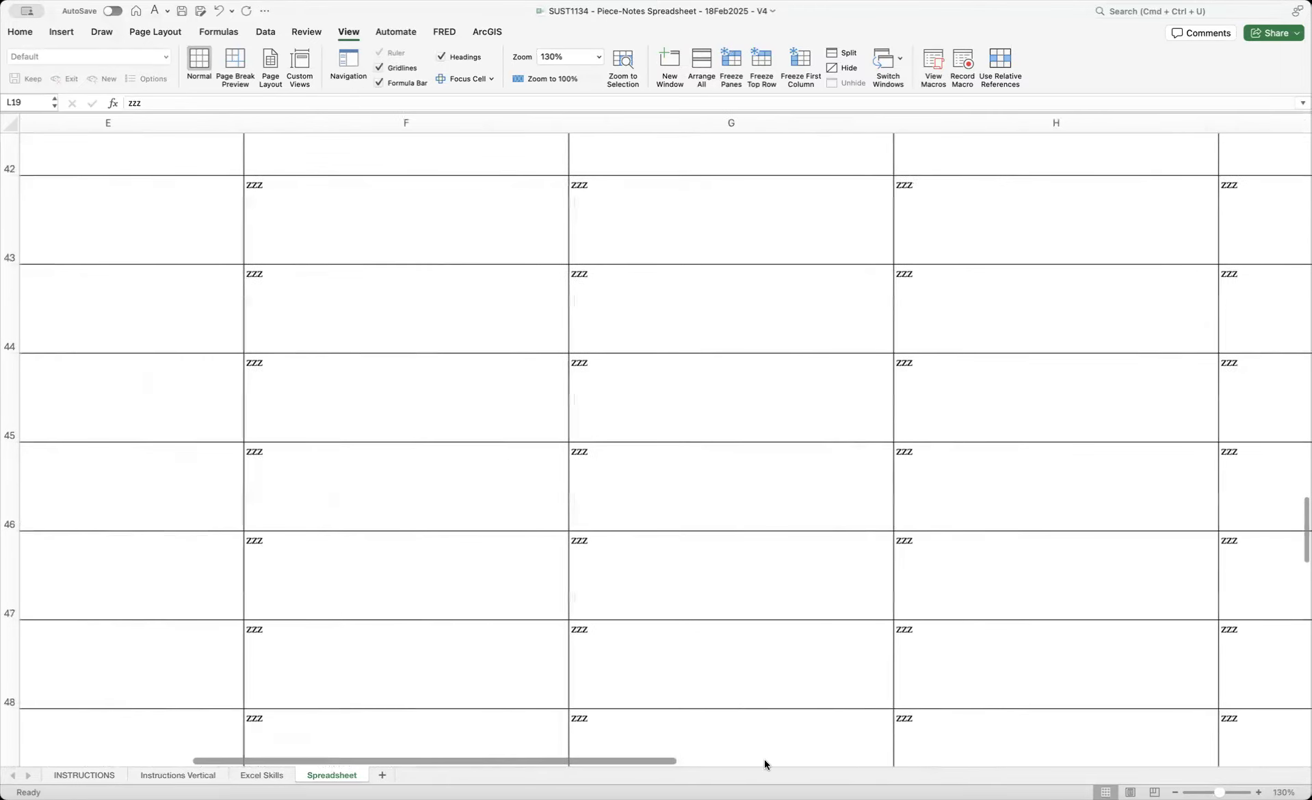
left_click(797, 577)
left_click_drag(213, 156, 1024, 170)
scroll(802, 477, "down", 3)
left_click(712, 542)
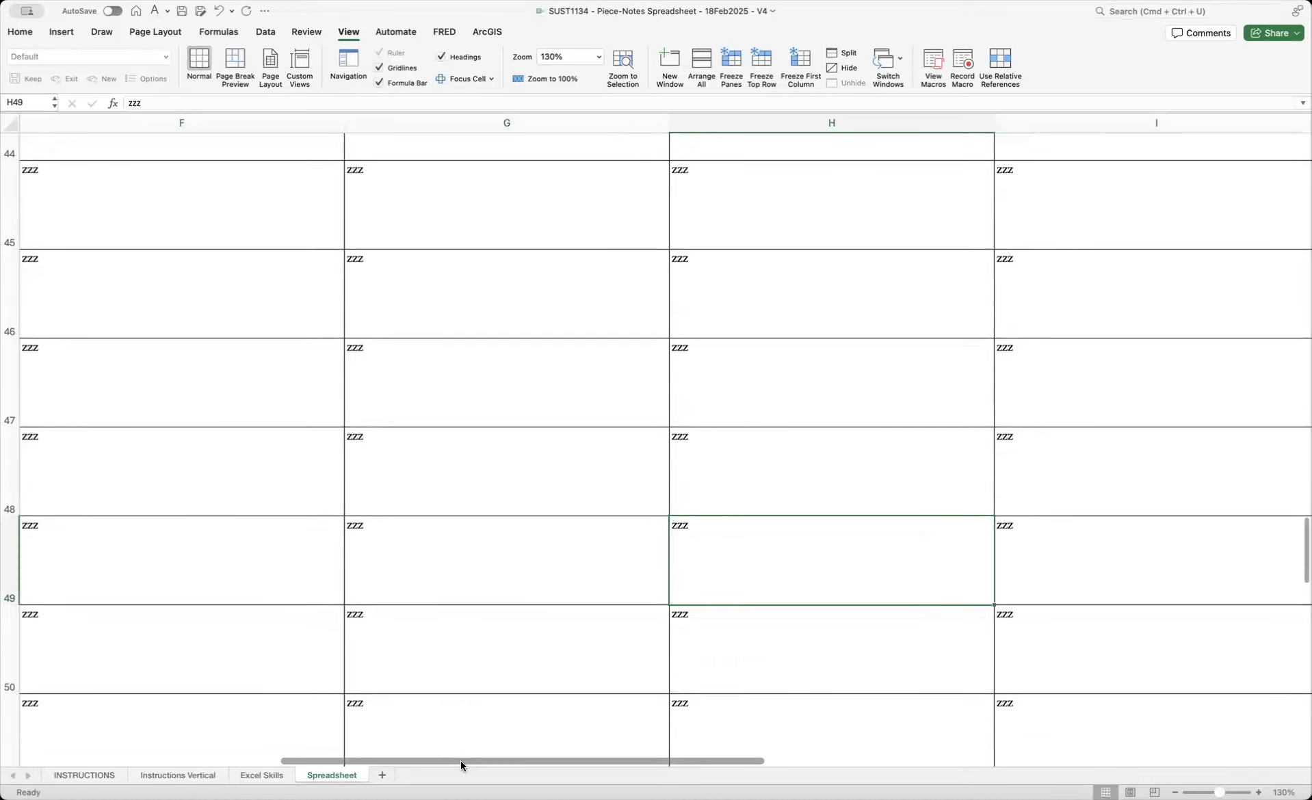
left_click_drag(460, 761, 142, 769)
scroll(206, 420, "up", 1)
scroll(207, 420, "up", 20)
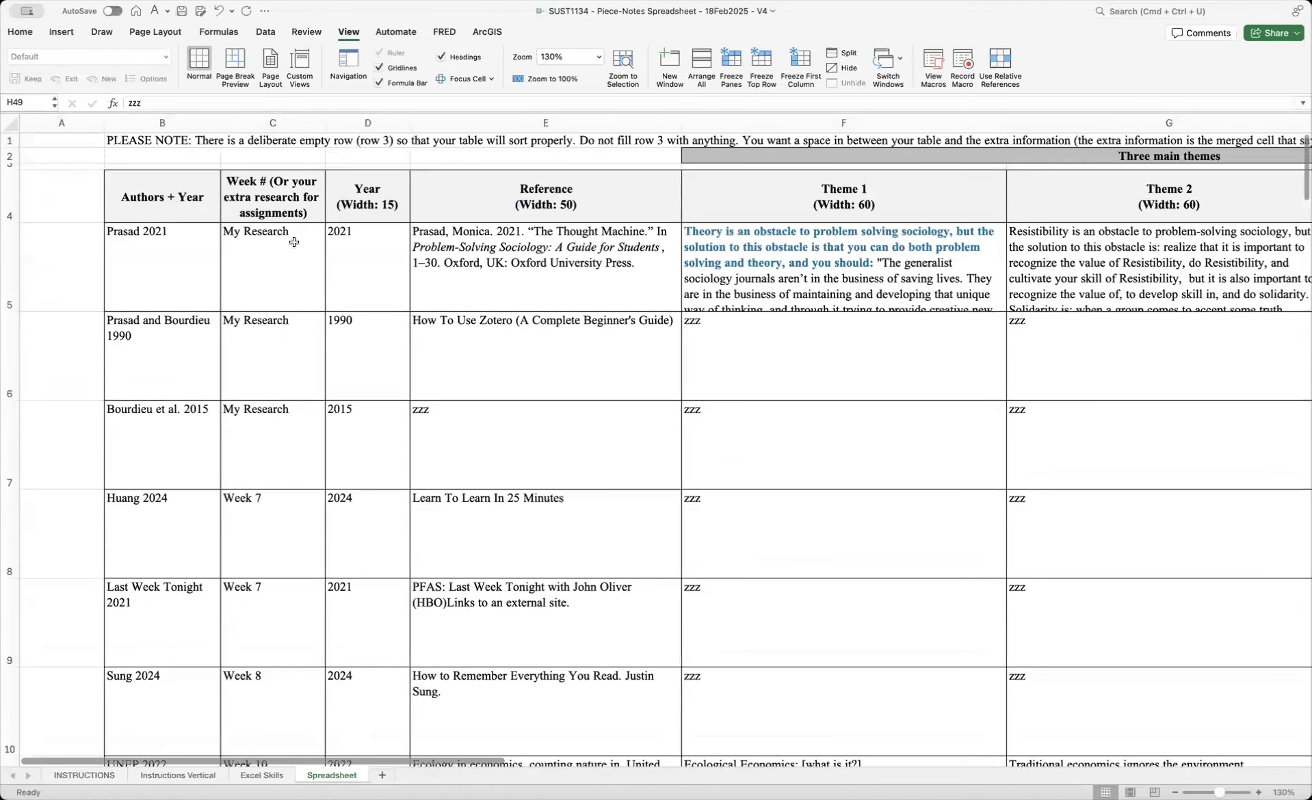
- Locate C5 as the freeze cell by comparing it with the Authors + Year column and the row 4 headers
left_click(266, 235)
left_click_drag(175, 409, 160, 285)
left_click_drag(175, 193, 187, 641)
left_click_drag(202, 200, 903, 204)
left_click(253, 251)
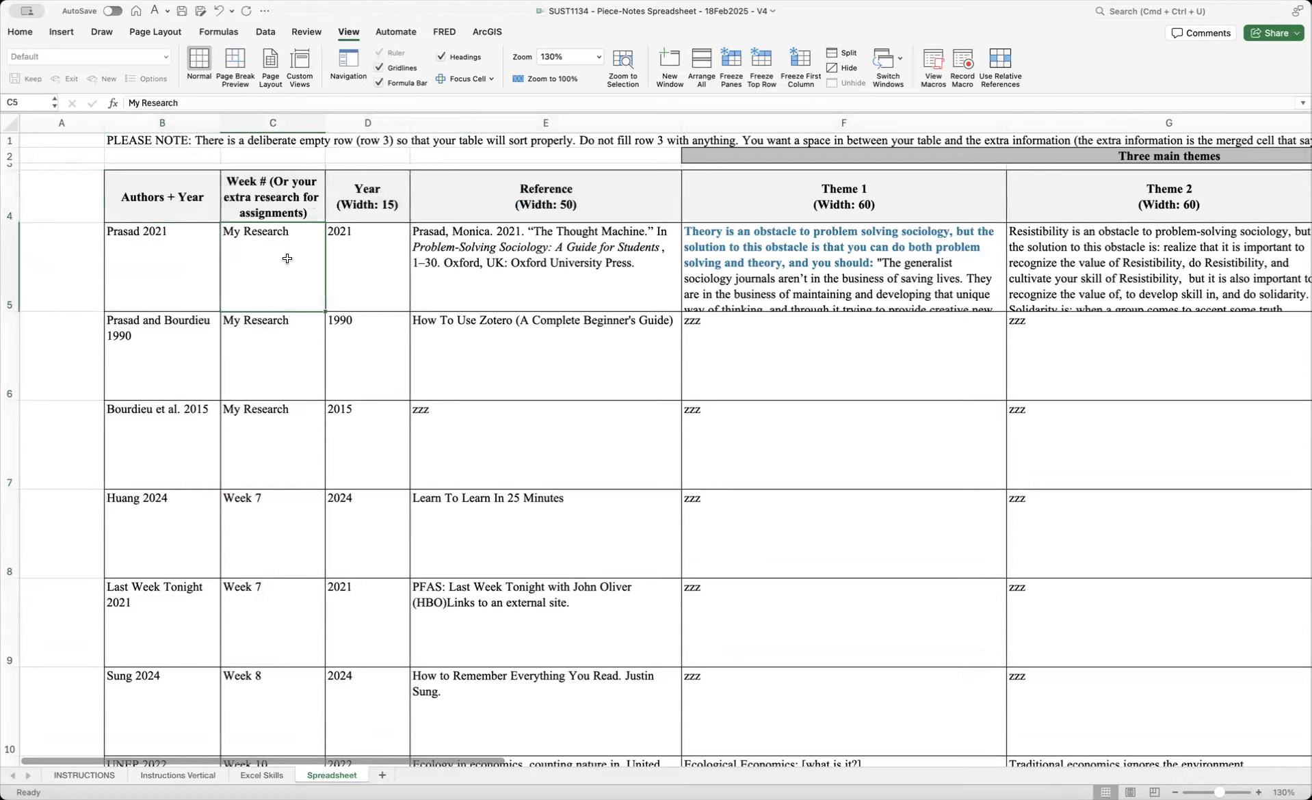
- Highlight cells B4:B7 and header cells C4:E4 with a blue fill
left_click_drag(187, 208, 192, 445)
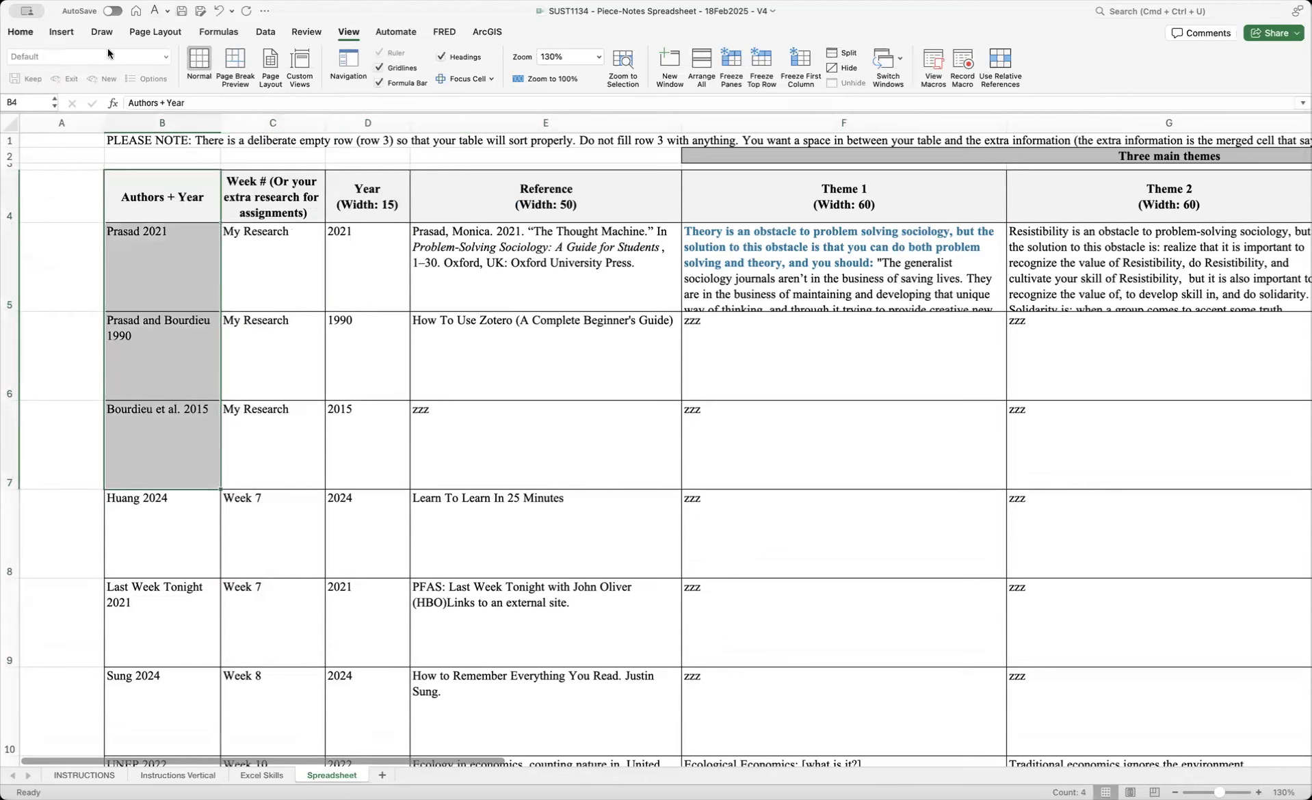
left_click(21, 32)
left_click(230, 79)
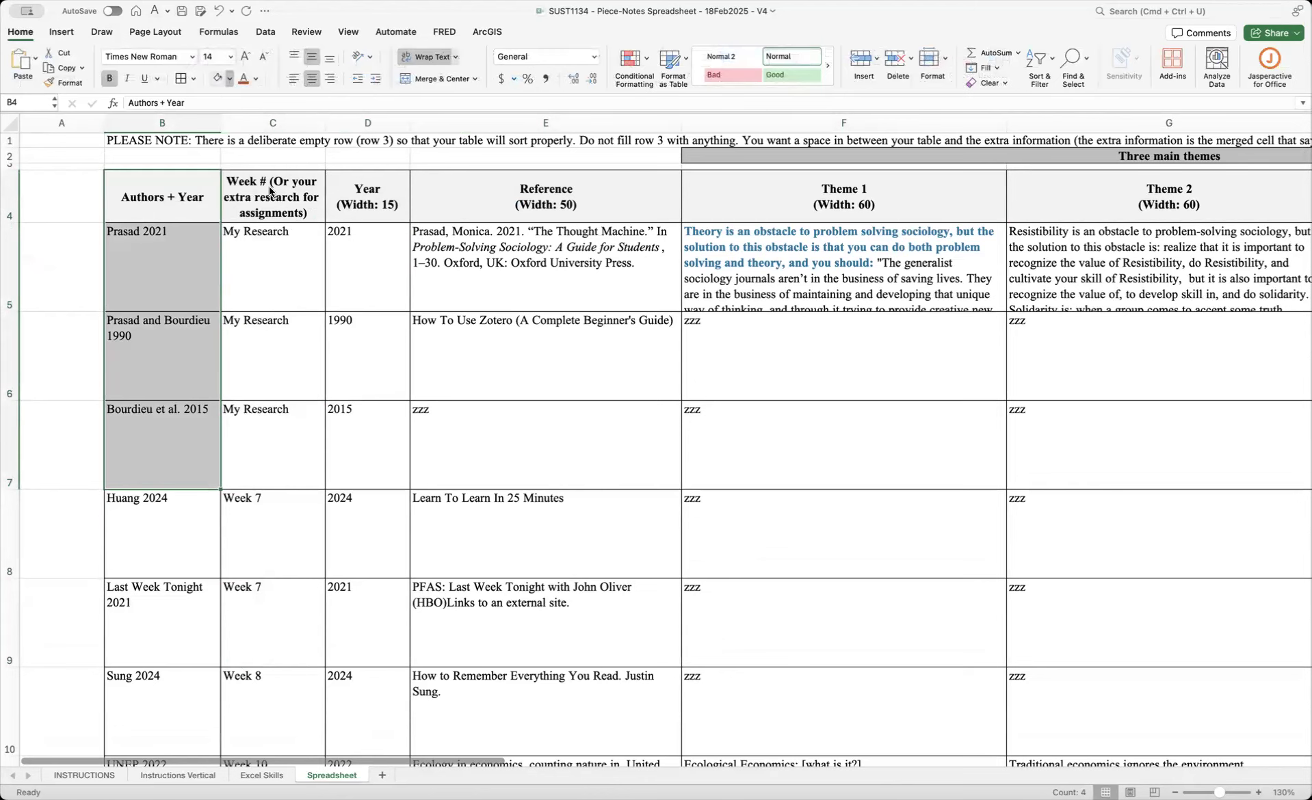
left_click(270, 192)
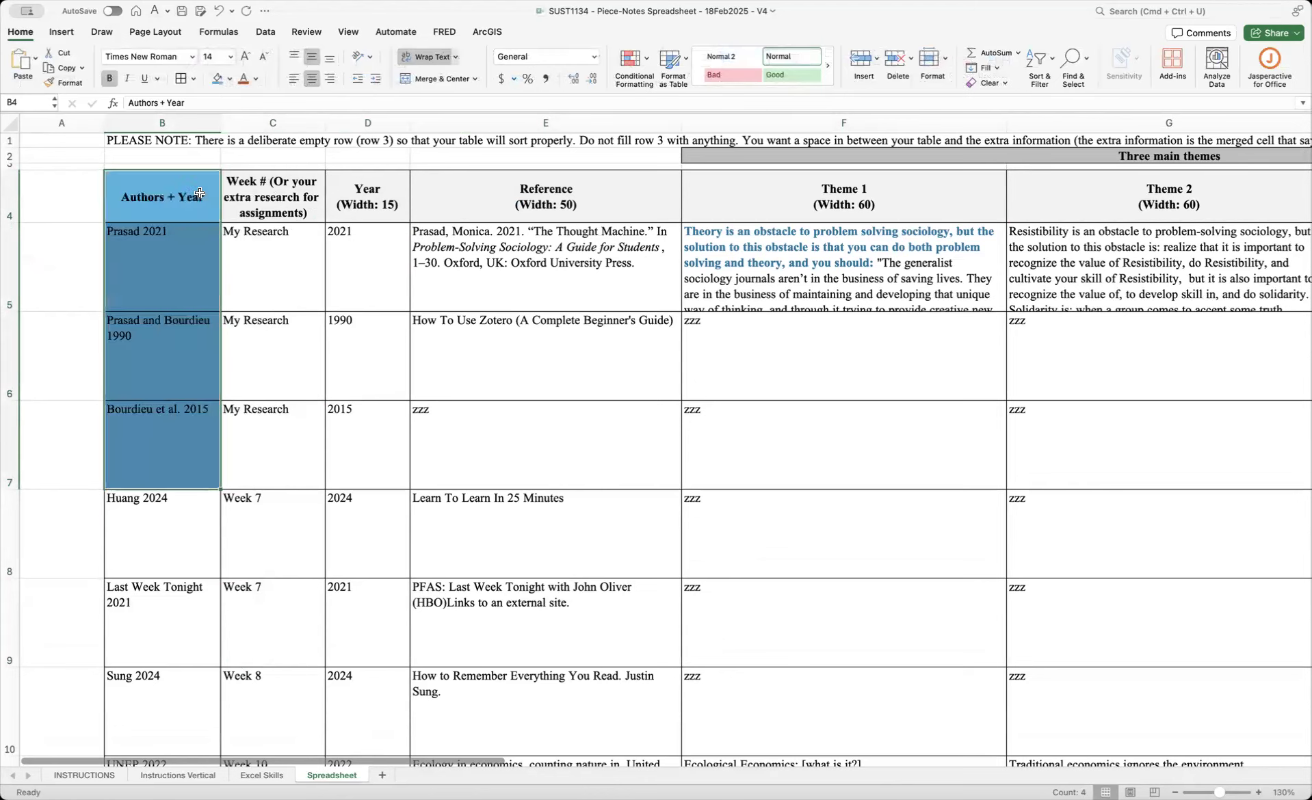
left_click(217, 78)
left_click_drag(287, 274, 362, 288)
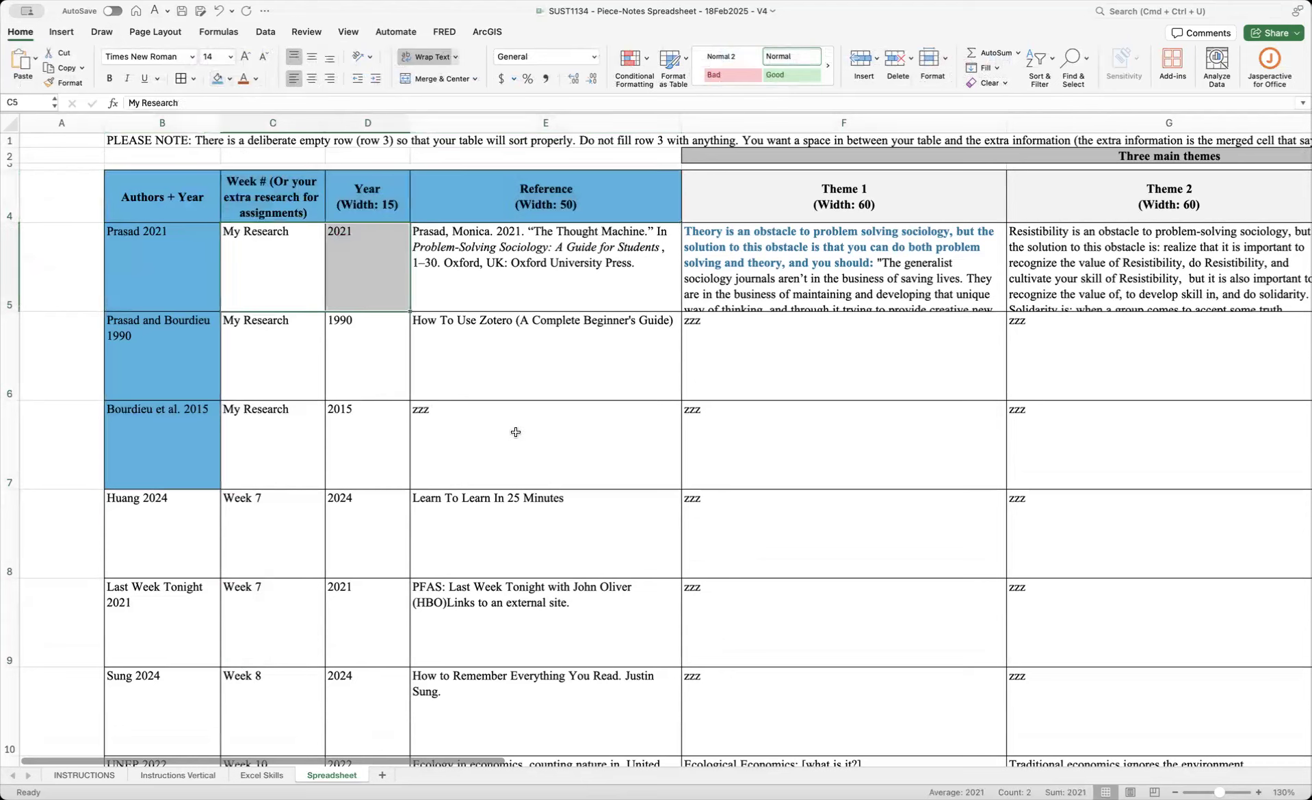
left_click(474, 449)
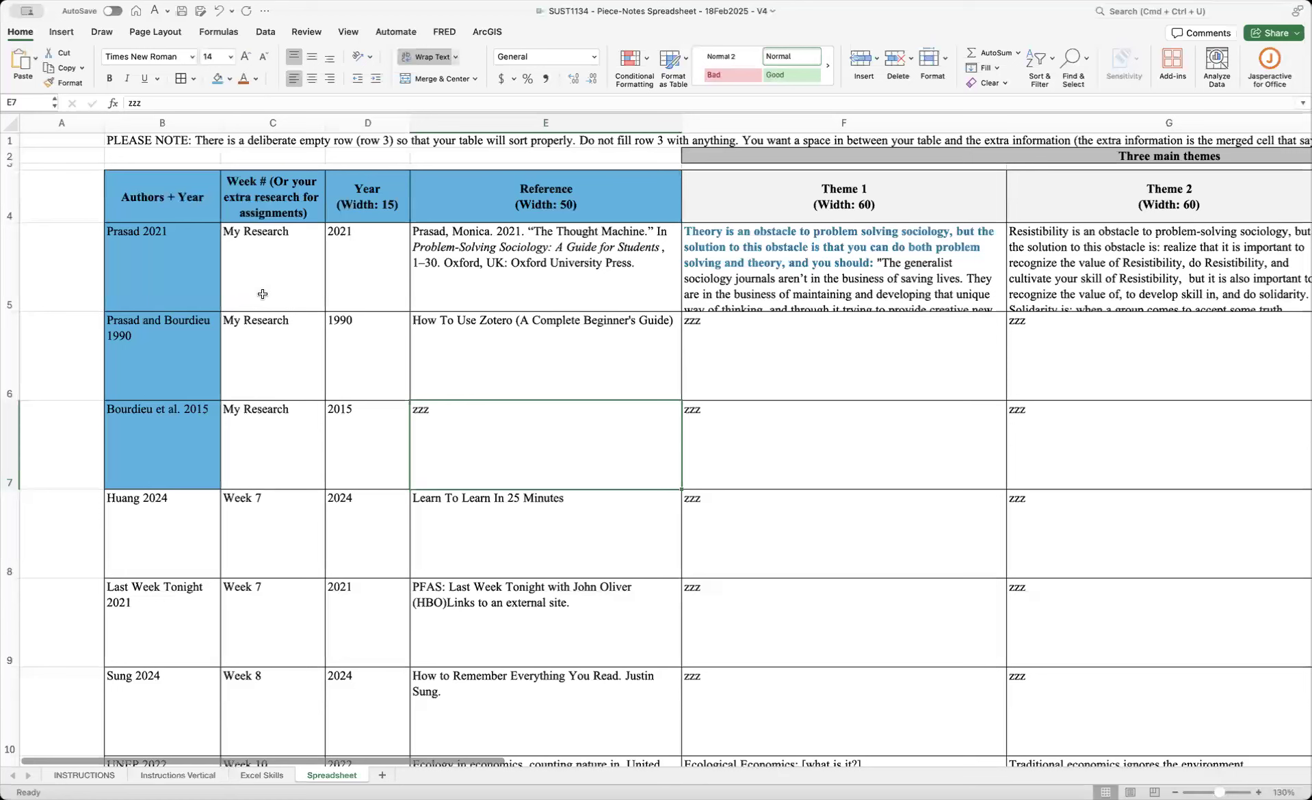
- Freeze the panes at cell C5, covering the header rows and the Authors + Year column
left_click_drag(204, 183, 883, 198)
left_click_drag(174, 495, 167, 686)
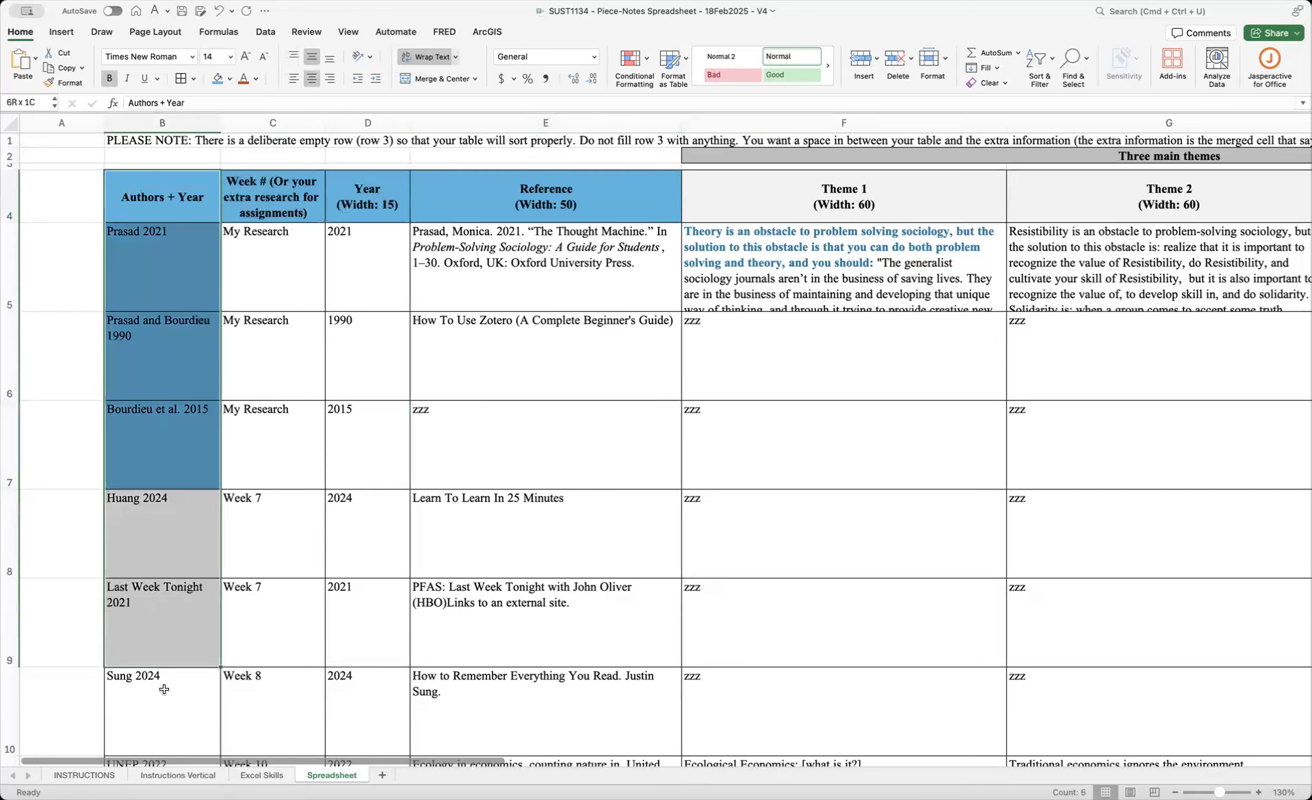
left_click(260, 244)
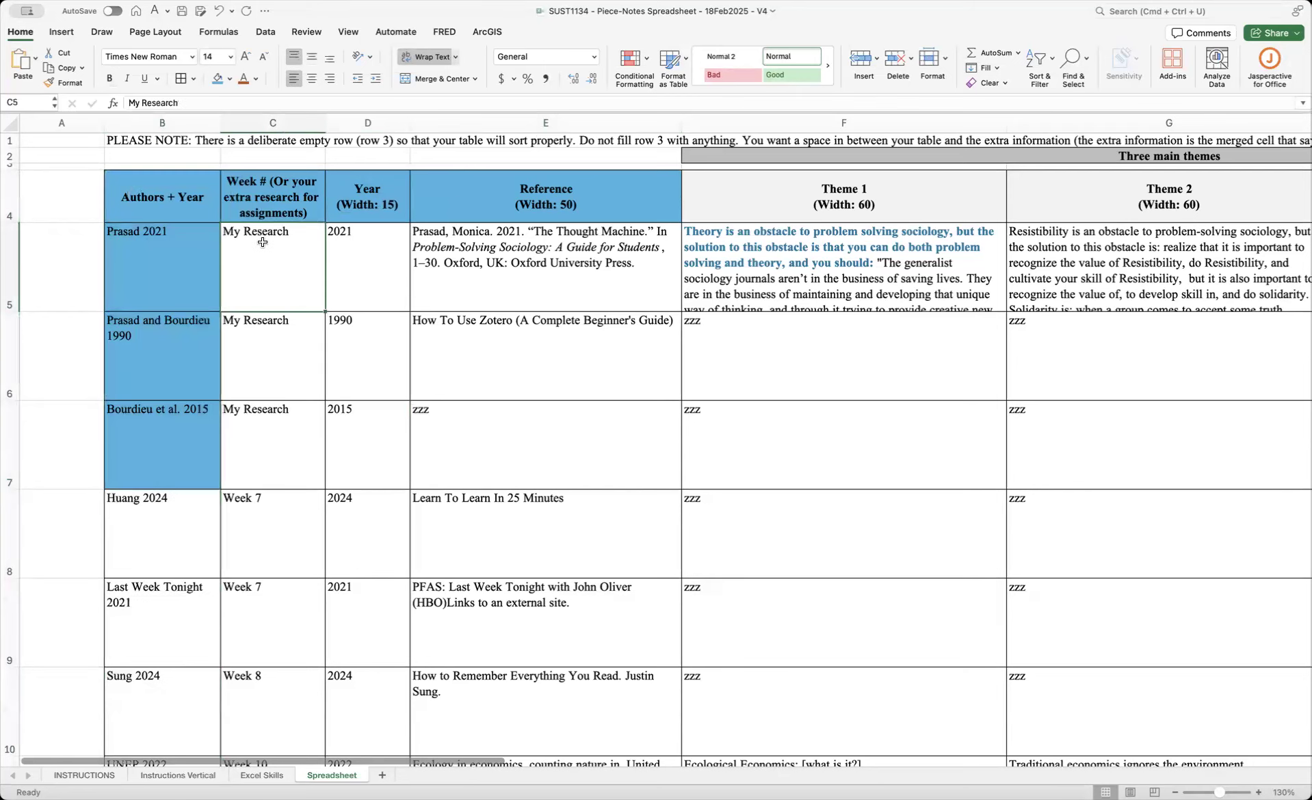
left_click(348, 32)
left_click(729, 64)
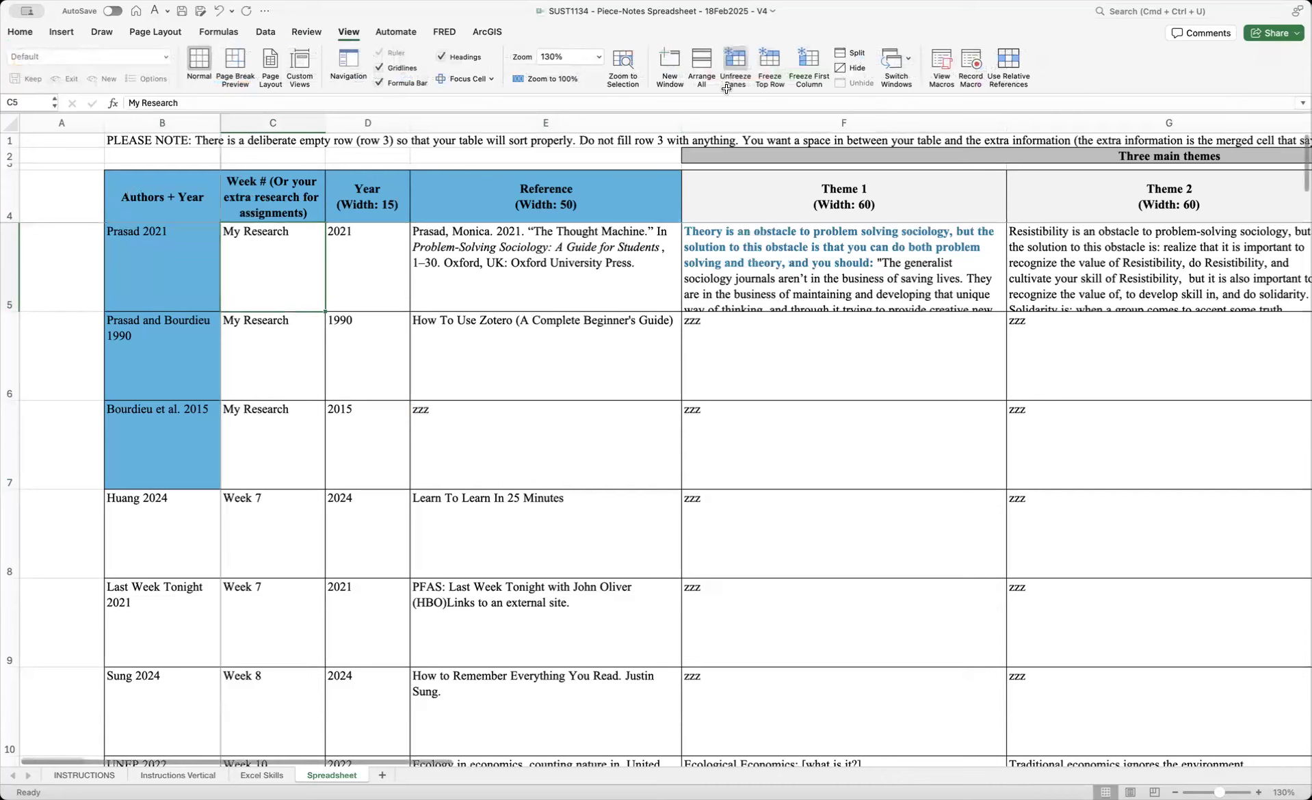
- Check the highlighted Authors + Year column and header cells against the Year, Reference and Theme columns with the panes frozen
mouse_move(428, 762)
left_mouse_down()
mouse_move(1011, 777)
mouse_move(438, 768)
left_mouse_up()
scroll(752, 452, "left", 5)
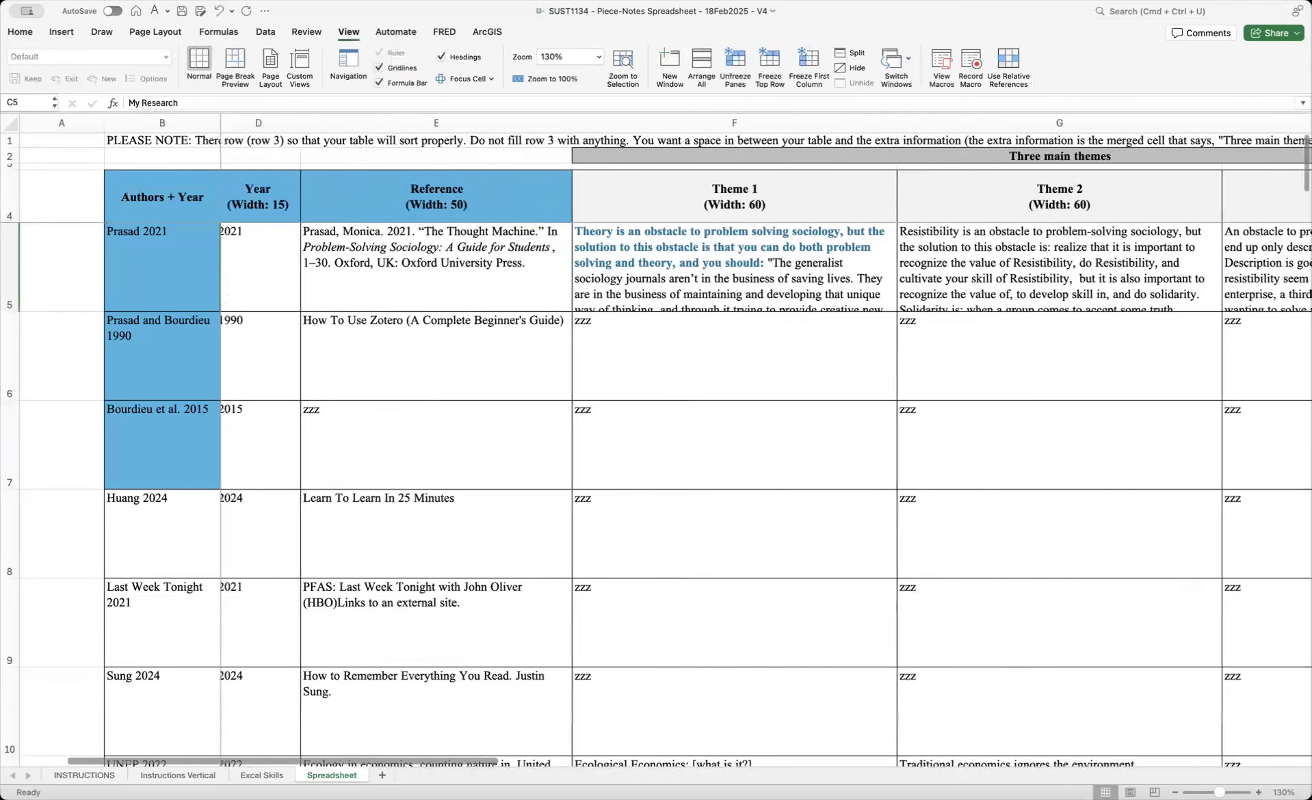
scroll(752, 452, "right", 3)
scroll(752, 452, "left", 5)
left_click(139, 239)
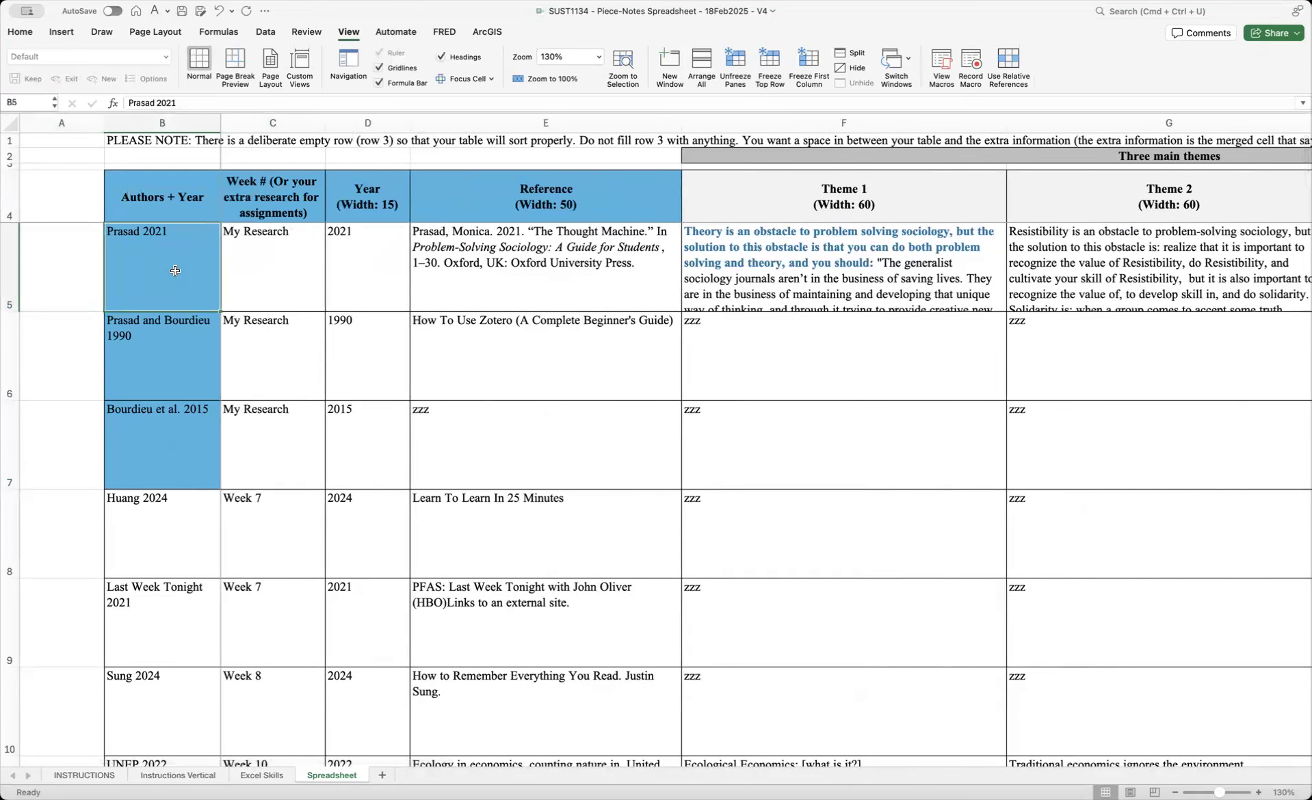
left_click_drag(175, 207, 154, 496)
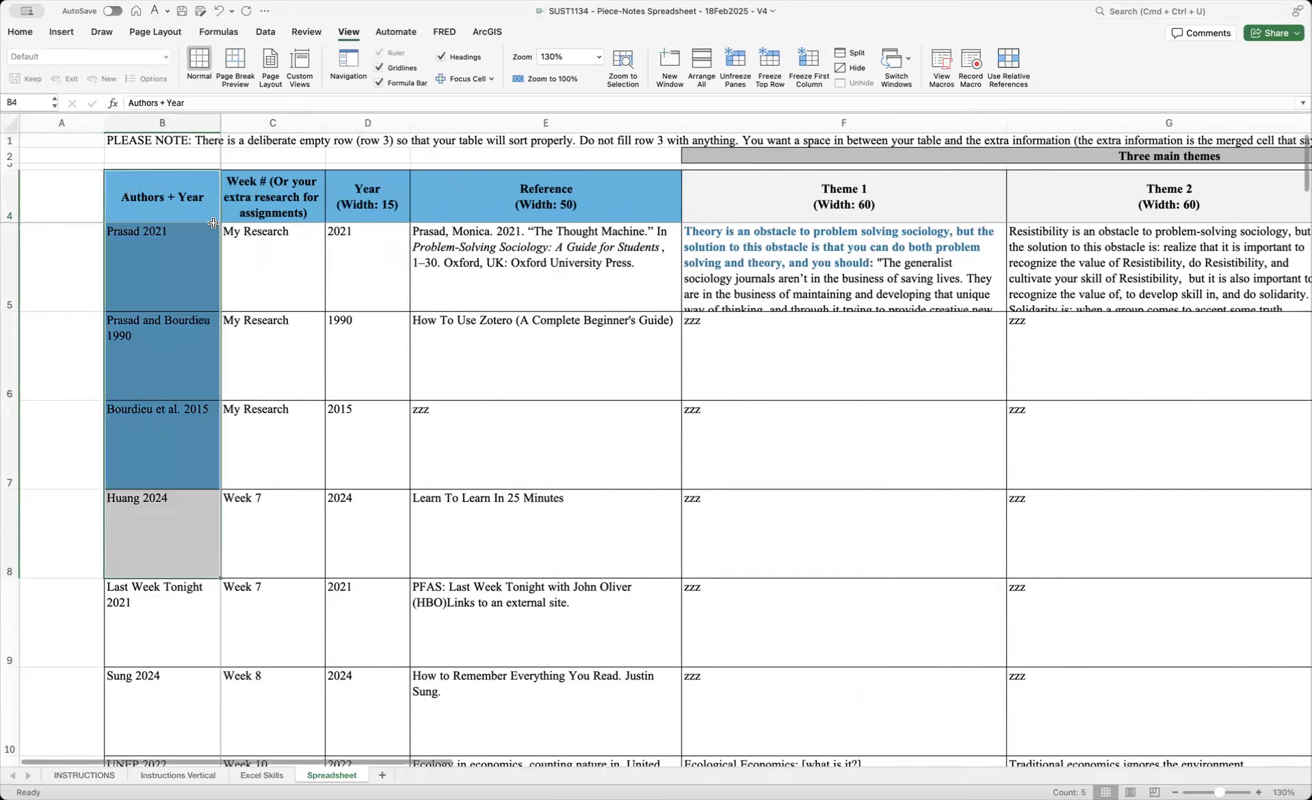
left_click_drag(214, 197, 367, 198)
- Check the frozen row 4 headers against the entries and placeholder rows down to about row 52
scroll(395, 315, "down", 10)
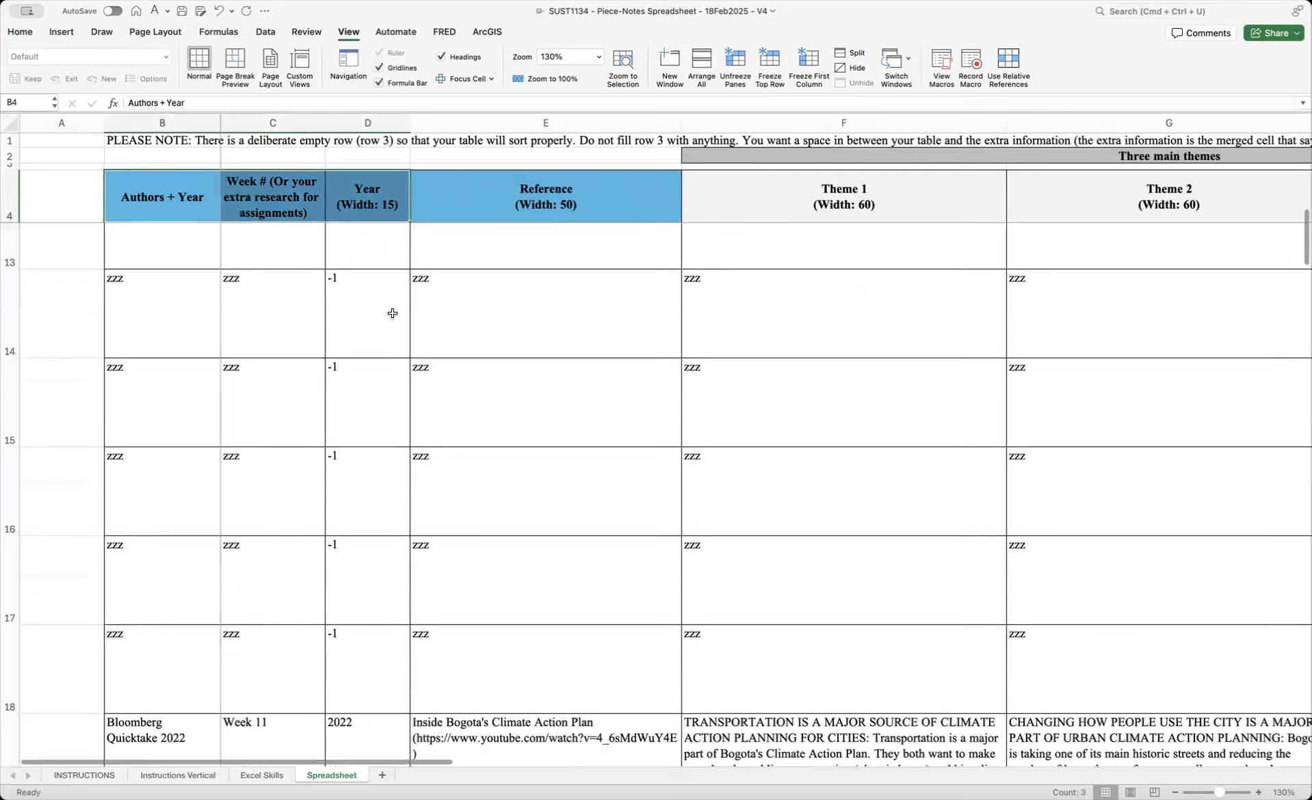
scroll(396, 315, "down", 5)
left_click(406, 399)
scroll(419, 415, "down", 10)
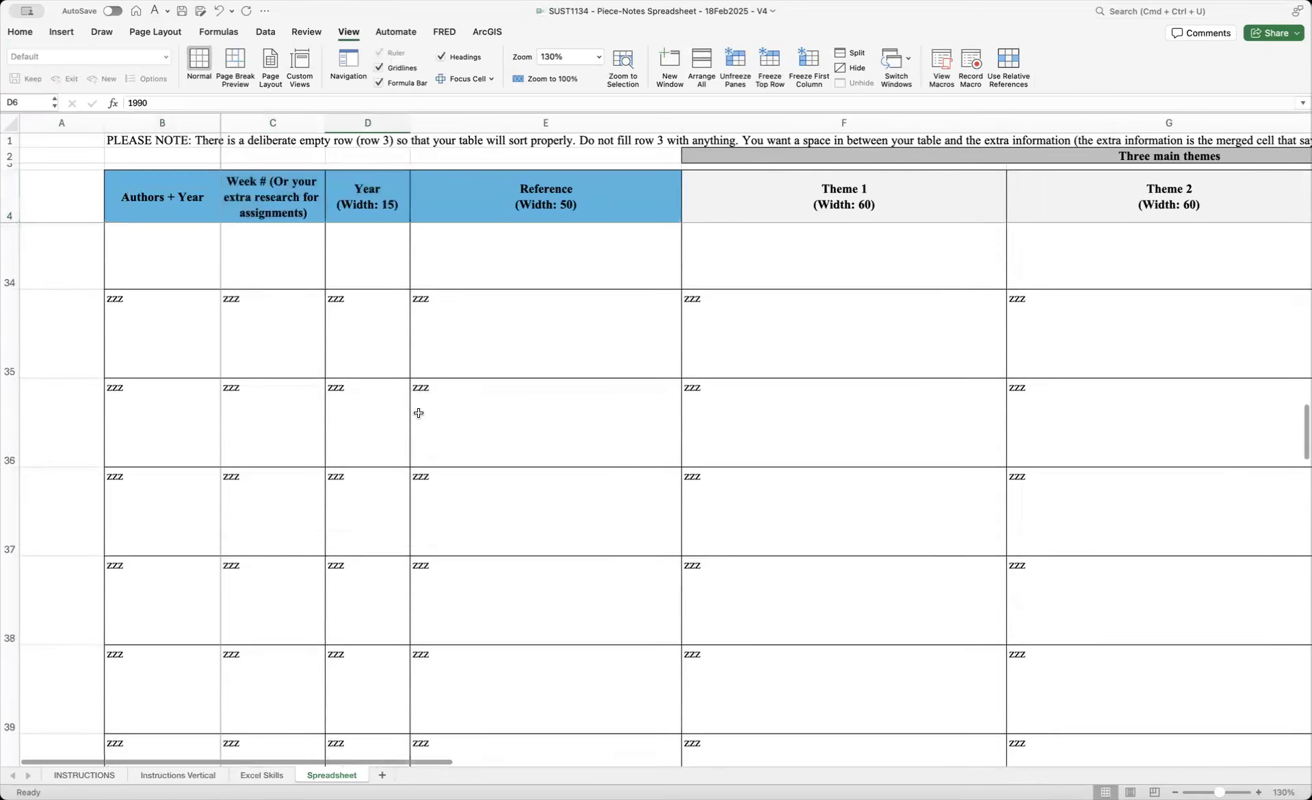
scroll(419, 415, "up", 15)
scroll(420, 414, "down", 20)
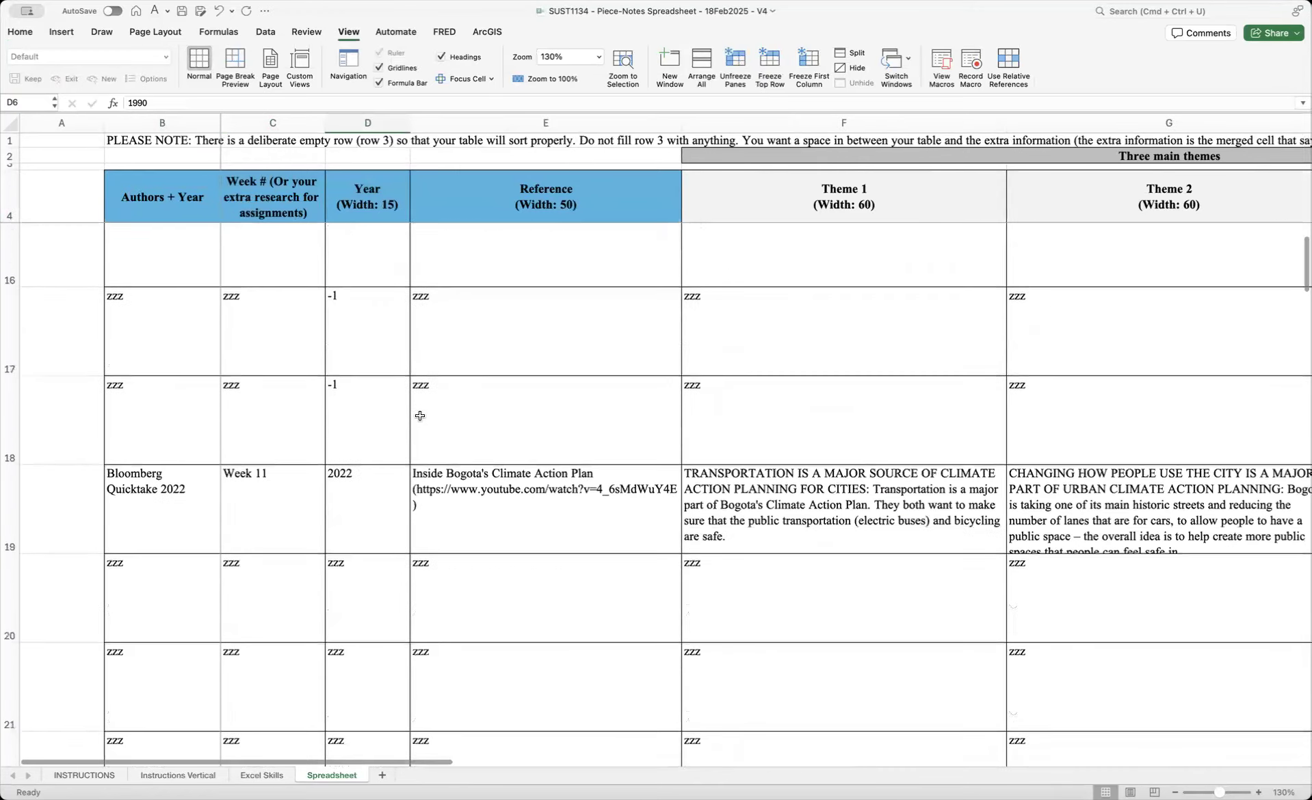
scroll(421, 416, "down", 15)
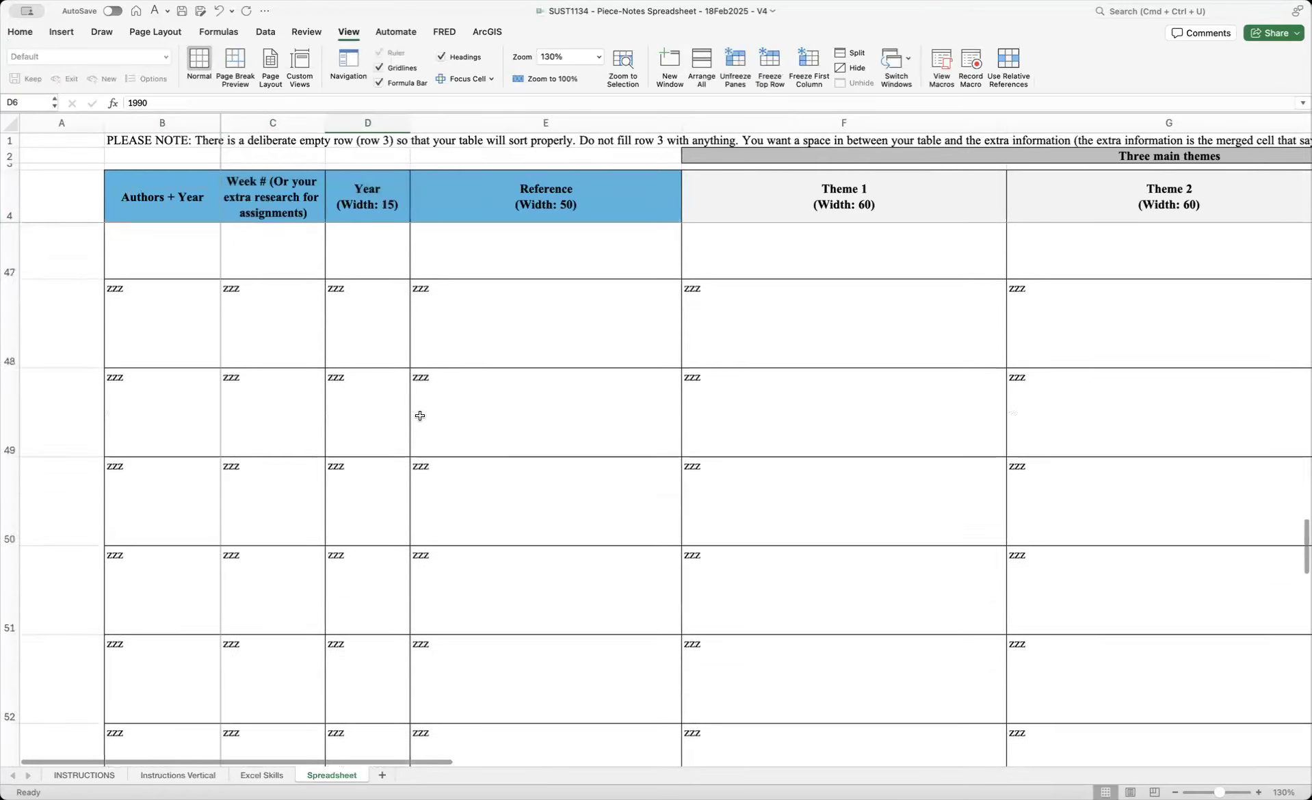
scroll(420, 416, "up", 20)
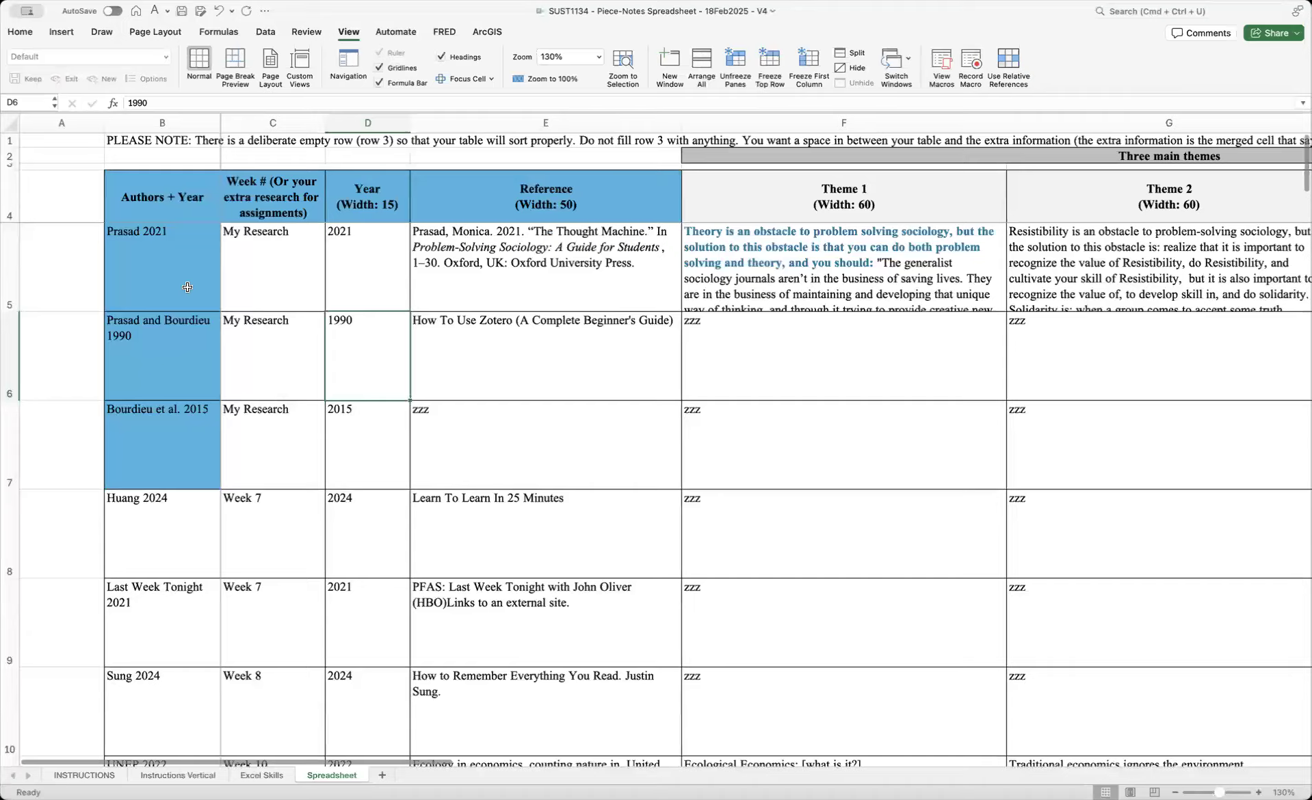
scroll(406, 514, "down", 20)
scroll(410, 520, "up", 20)
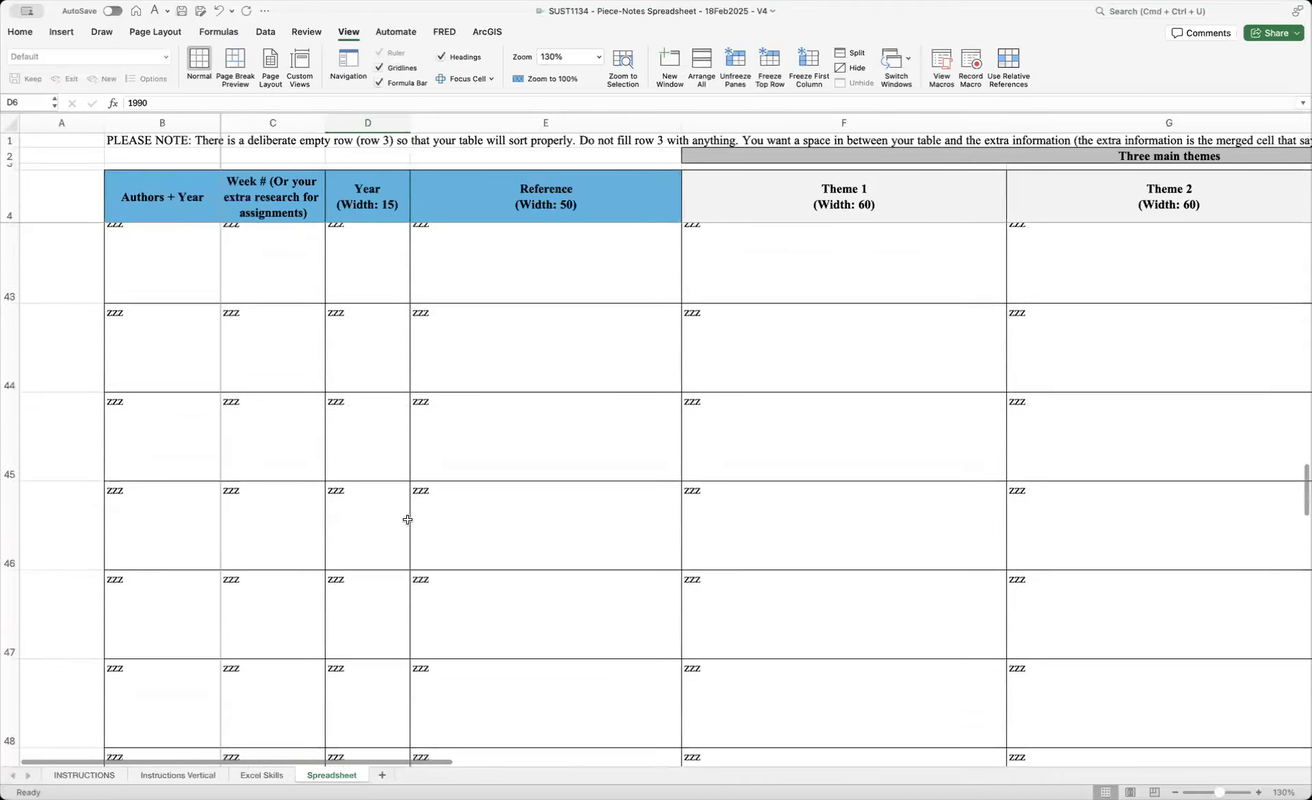
- Clear the blue fill from B5:B7 and restore the light grey fill on header cells B4:E4
left_click(286, 241)
left_click_drag(164, 444, 185, 178)
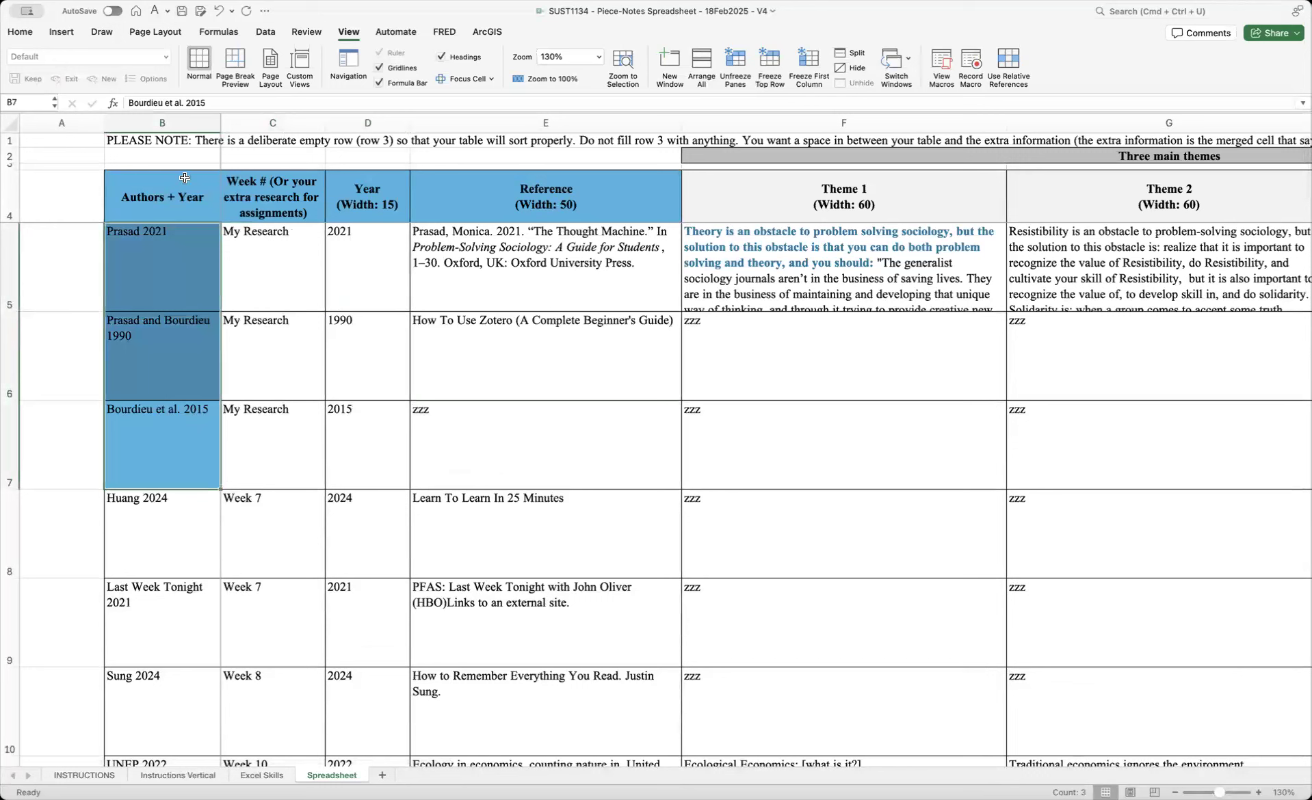
left_click(21, 32)
left_click(230, 79)
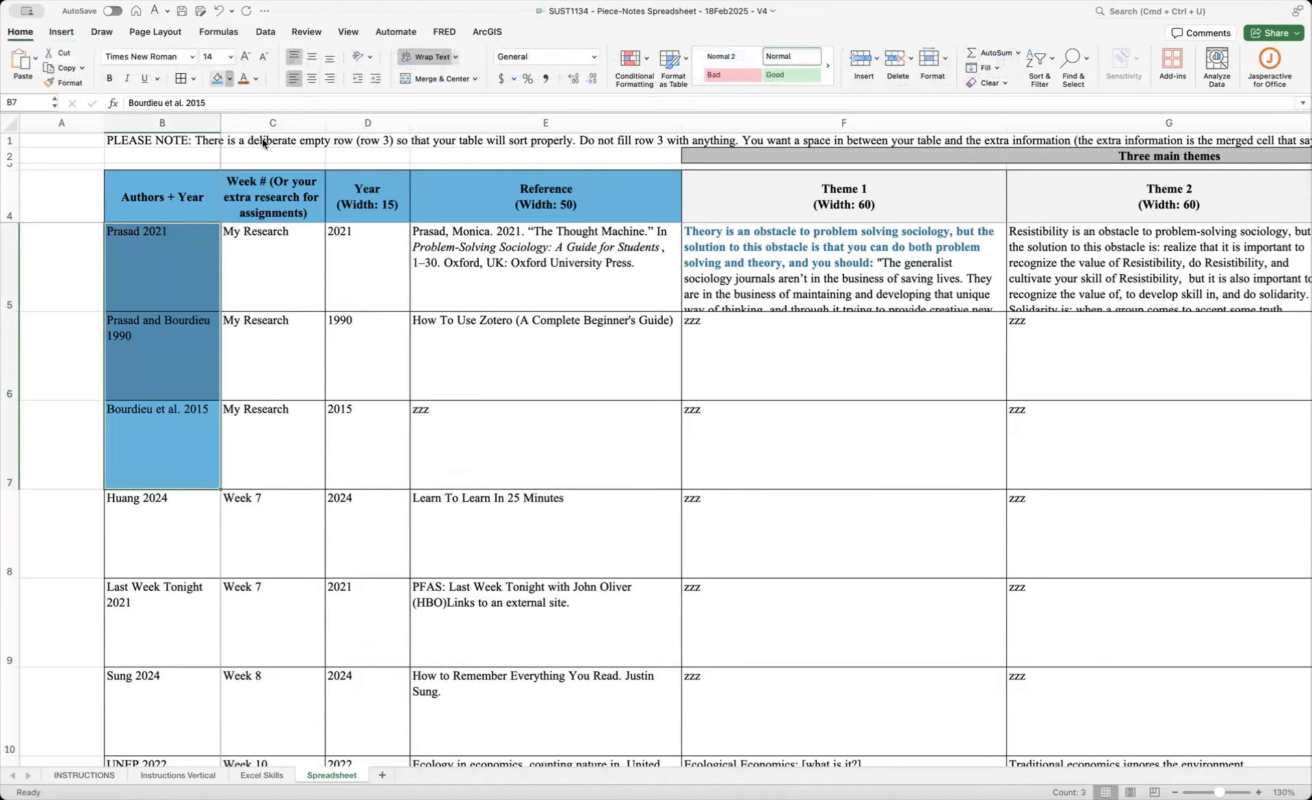
left_click_drag(164, 199, 547, 199)
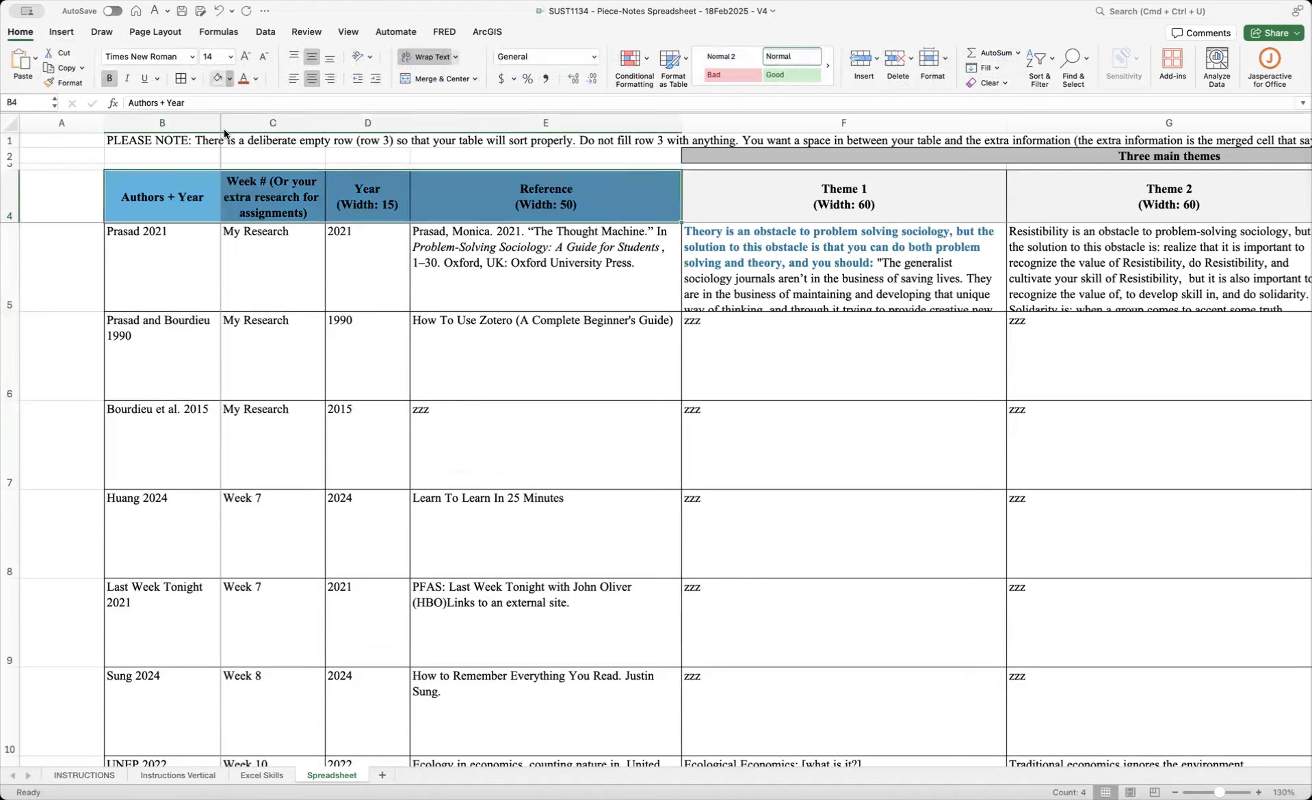
left_click(332, 335)
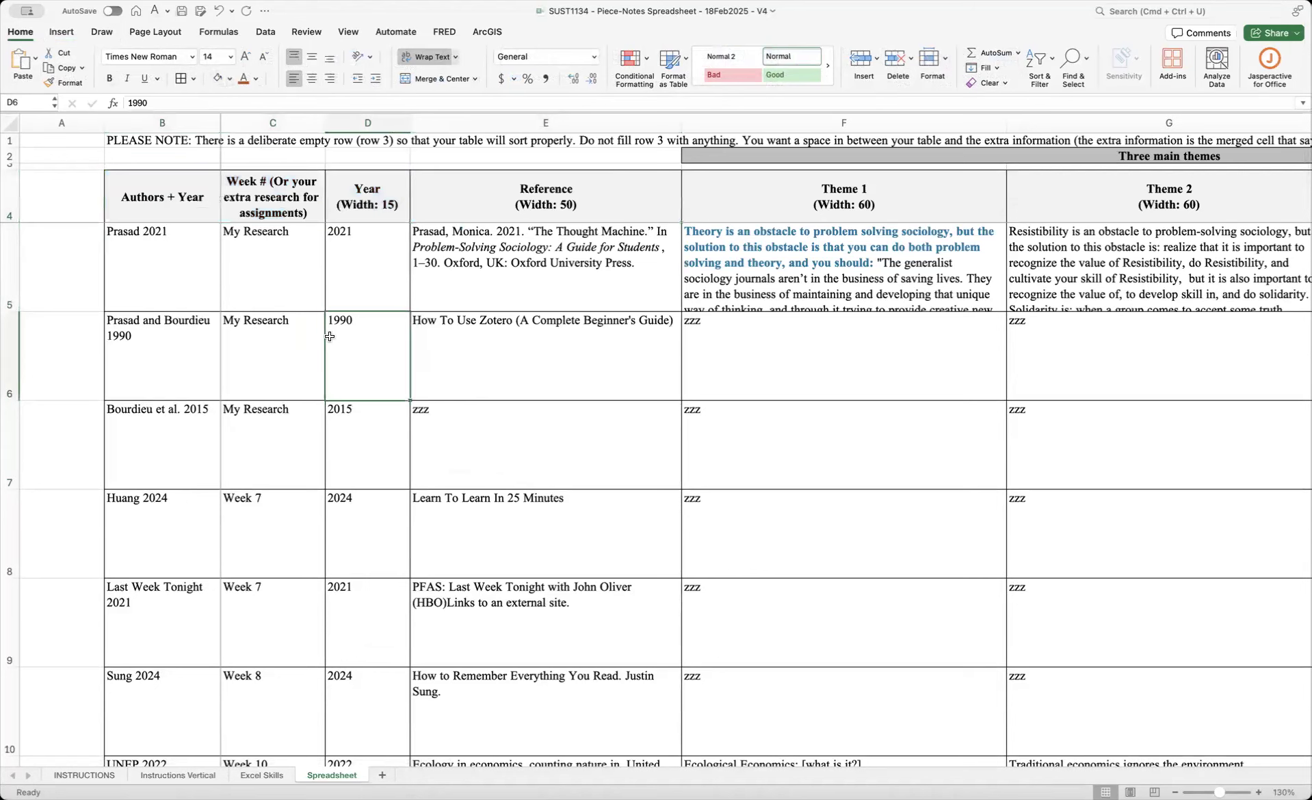
scroll(472, 460, "down", 5)
scroll(476, 465, "up", 5)
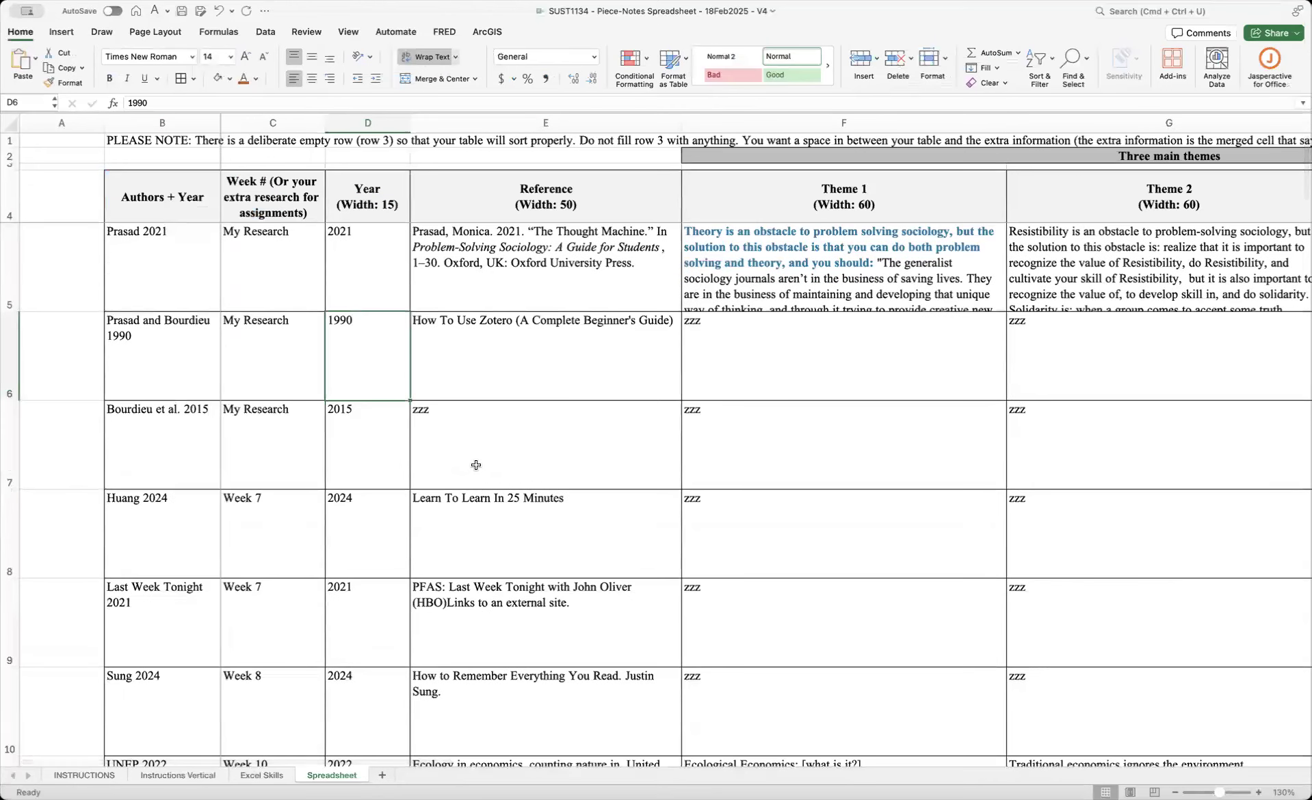